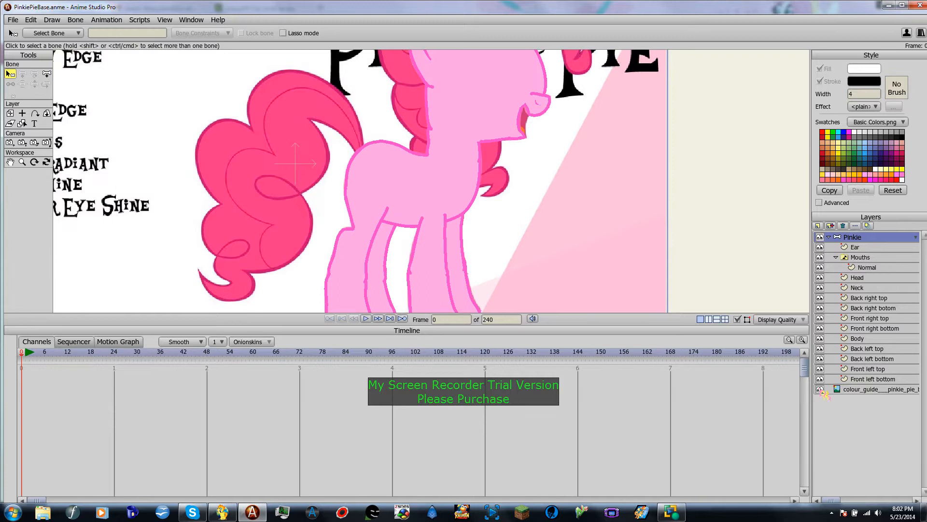
# Examine the pony base with the colour guide image layer hidden, and show the colour guide again
pyautogui.click(820, 389)
pyautogui.hotkey('ctrl', 'r')
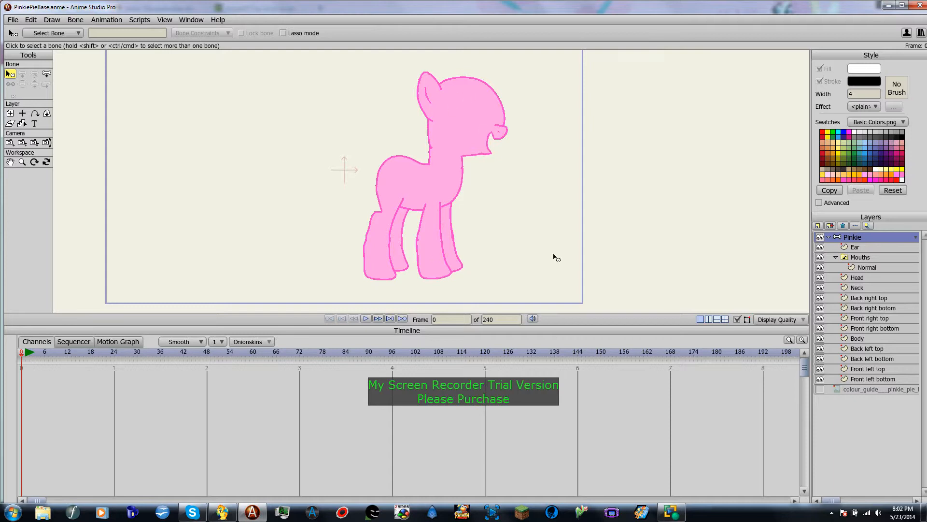
pyautogui.scroll(-1, 584, 175)
pyautogui.scroll(1, 528, 164)
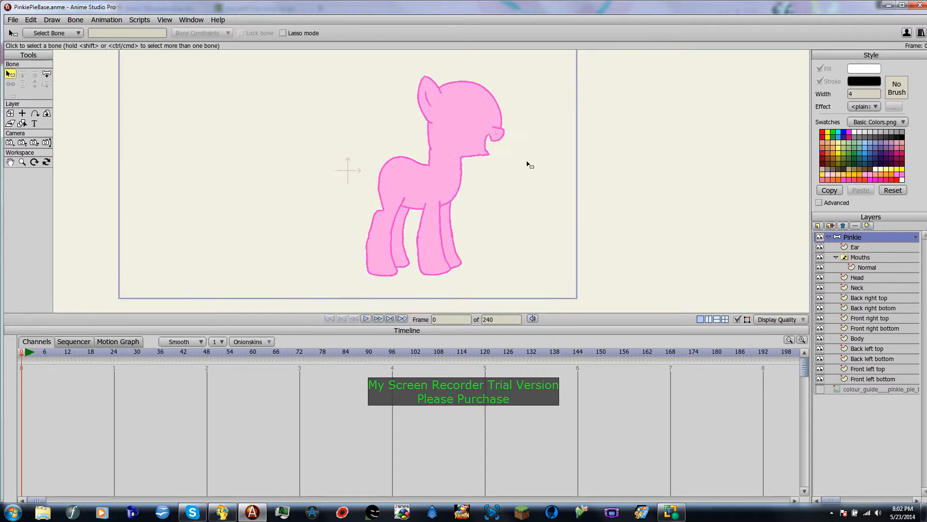
pyautogui.scroll(1, 530, 165)
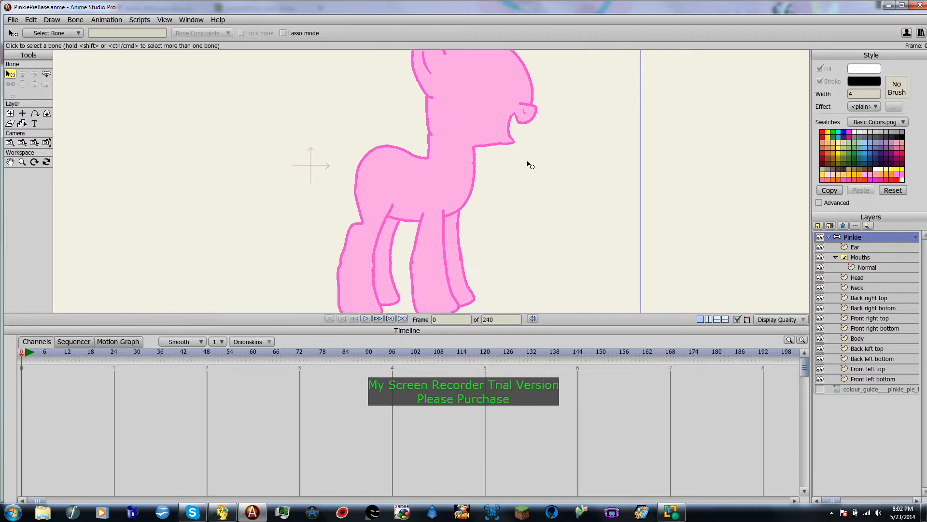
pyautogui.click(820, 389)
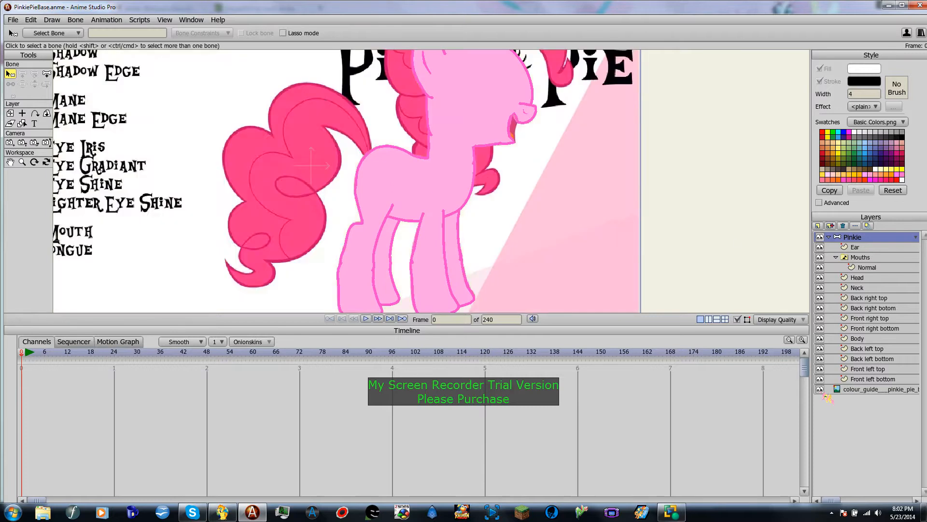
pyautogui.scroll(-4, 481, 118)
pyautogui.scroll(5, 509, 133)
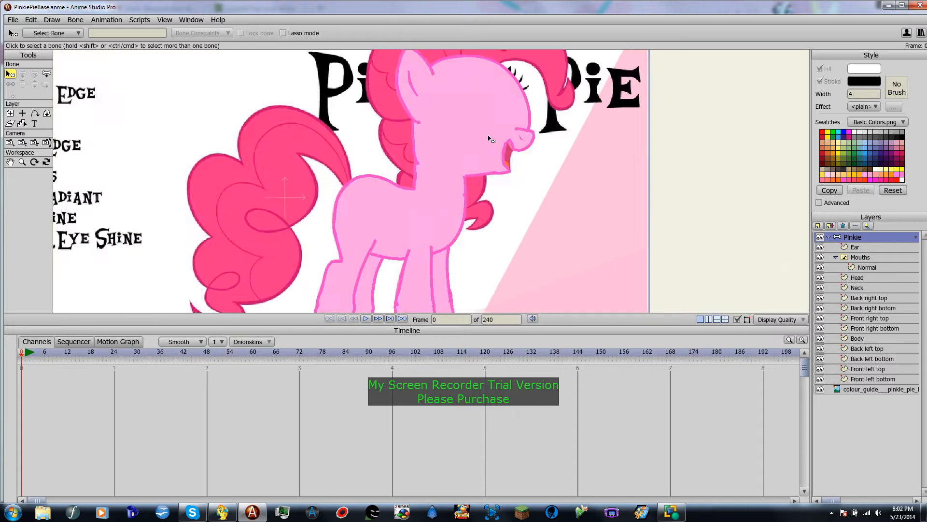
pyautogui.scroll(-2, 496, 146)
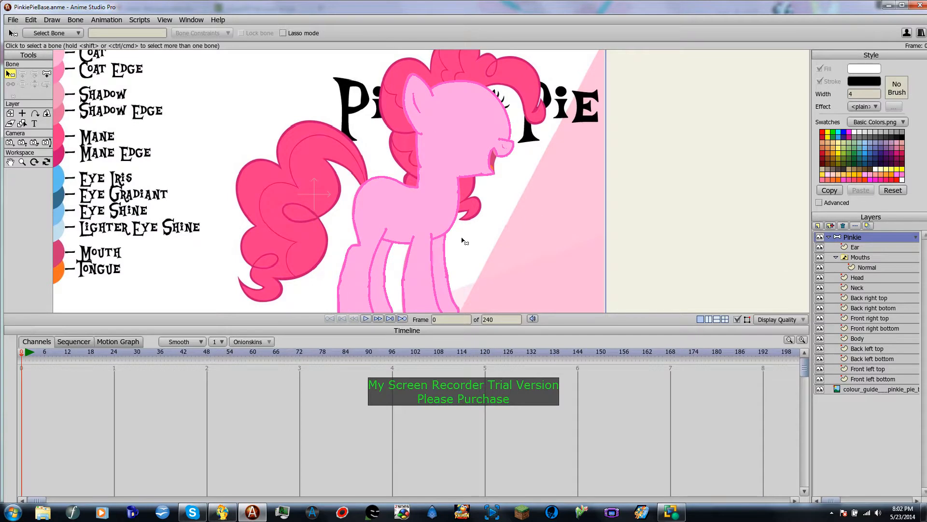
# Add a vector layer named Tail above the Ear layer in the Pinkie bone group
pyautogui.click(859, 248)
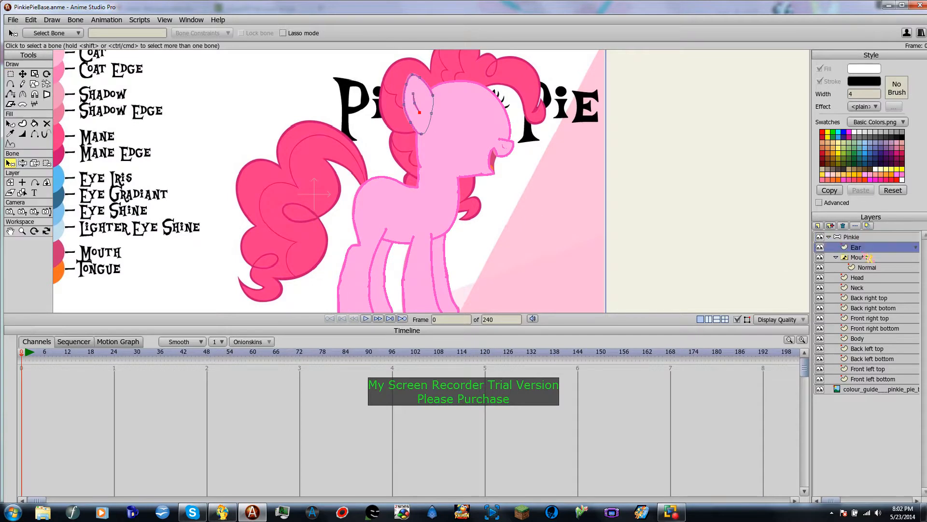
pyautogui.click(817, 226)
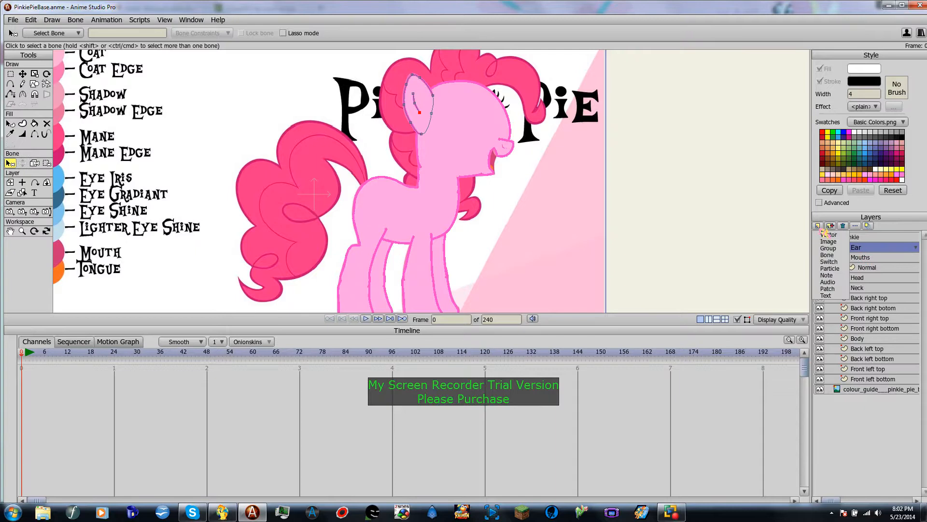
pyautogui.click(831, 234)
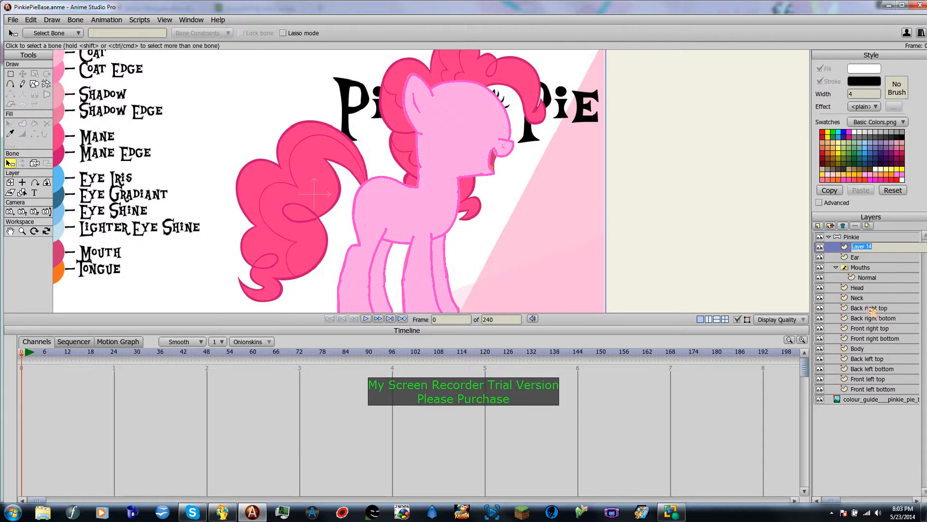
pyautogui.write('Tail')
pyautogui.press('Return')
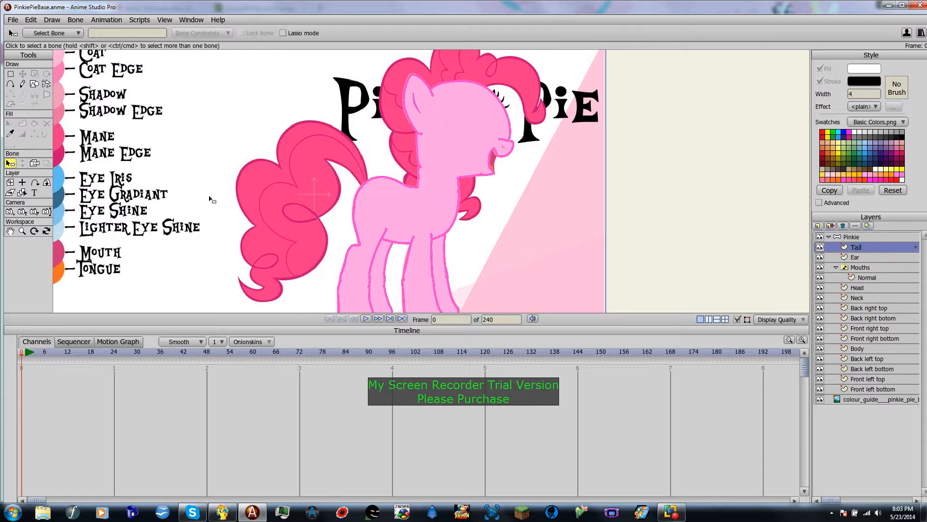
# Start tracing the tail's outline with the Add Point tool from its base at the rump to the top of the upper curl
pyautogui.scroll(1, 220, 198)
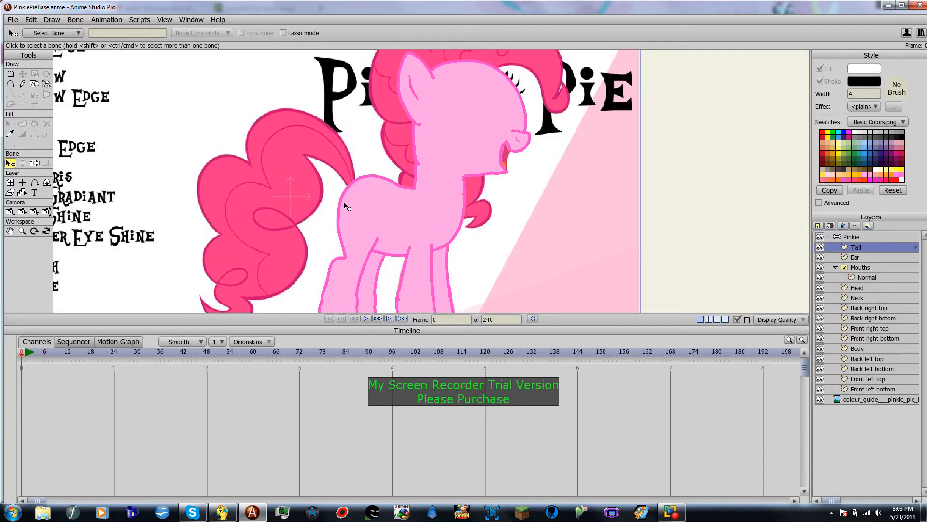
pyautogui.scroll(2, 352, 193)
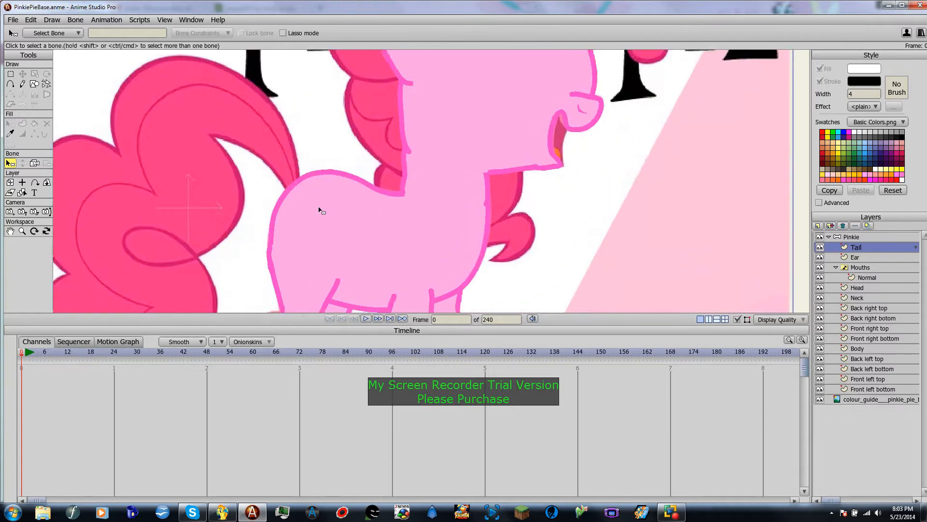
pyautogui.scroll(-1, 381, 160)
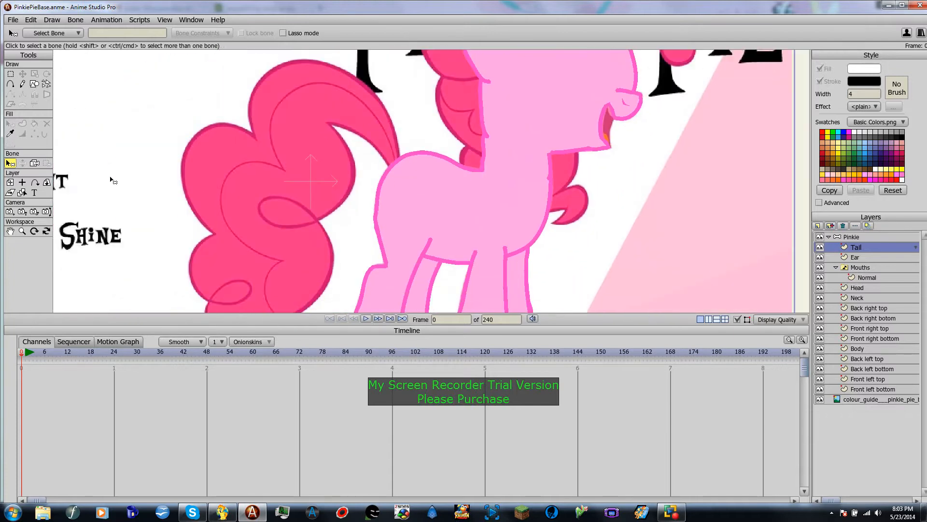
pyautogui.click(10, 83)
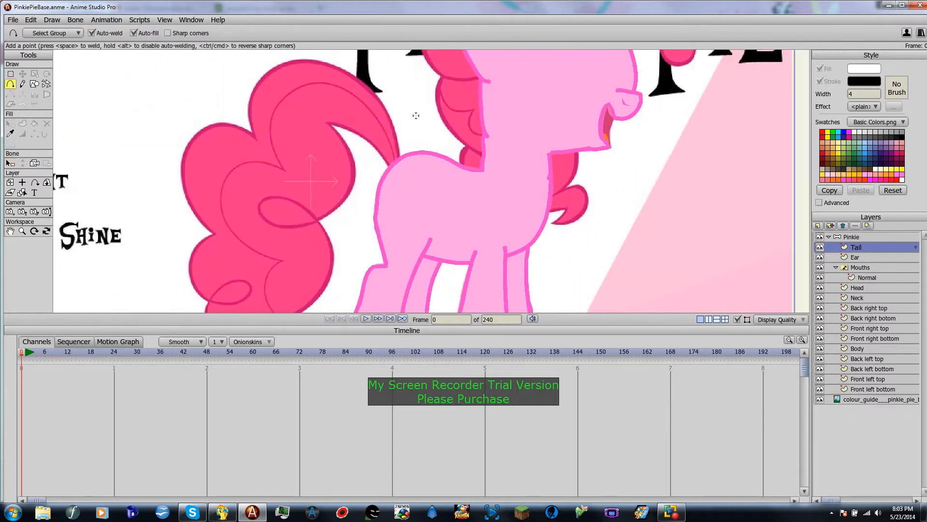
pyautogui.moveTo(403, 155)
pyautogui.mouseDown()
pyautogui.moveTo(394, 116)
pyautogui.moveTo(324, 63)
pyautogui.mouseUp()
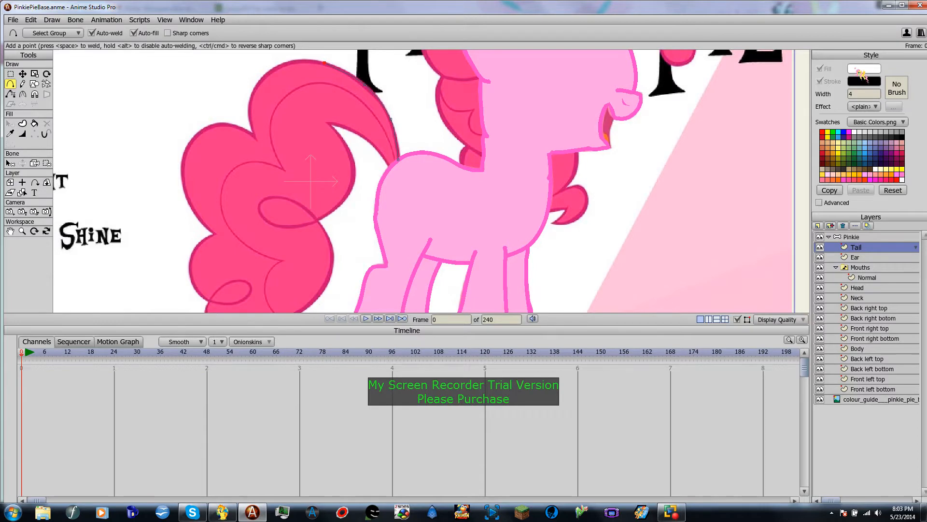
# Set the fill colour to the mane pink F71D89
pyautogui.click(864, 69)
pyautogui.click(206, 158)
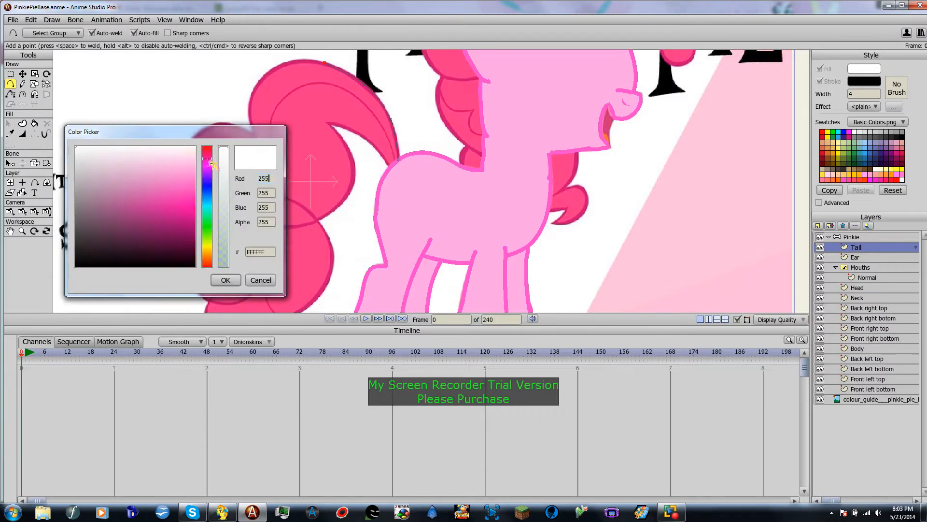
pyautogui.moveTo(191, 190); pyautogui.dragTo(180, 200)
pyautogui.moveTo(211, 159); pyautogui.dragTo(211, 163)
pyautogui.moveTo(180, 202)
pyautogui.mouseDown()
pyautogui.moveTo(188, 208)
pyautogui.moveTo(190, 199)
pyautogui.mouseUp()
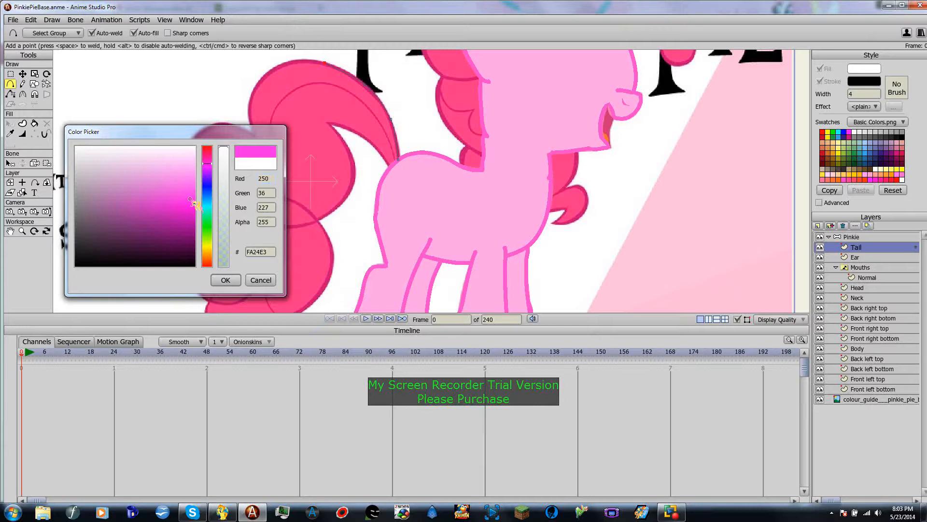
pyautogui.moveTo(191, 199)
pyautogui.mouseDown()
pyautogui.moveTo(183, 204)
pyautogui.moveTo(179, 189)
pyautogui.moveTo(208, 156)
pyautogui.mouseUp()
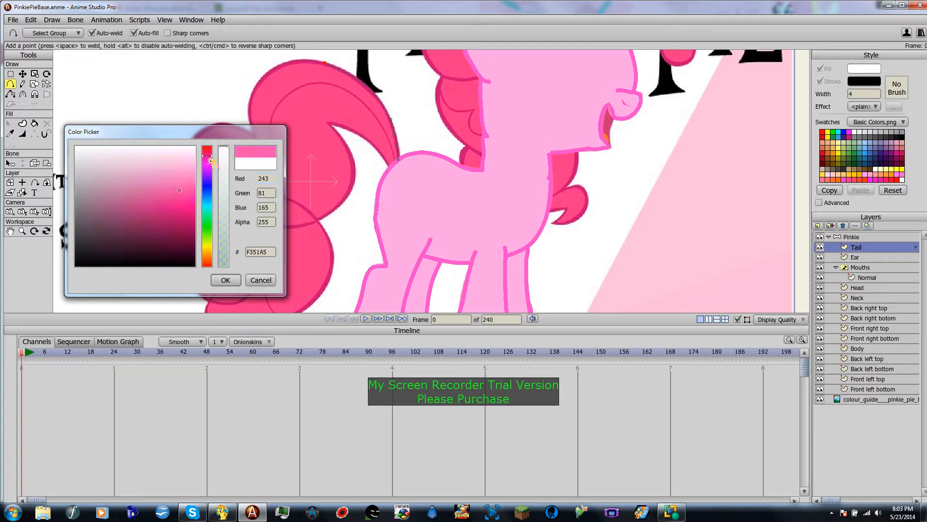
pyautogui.moveTo(180, 190); pyautogui.dragTo(187, 202)
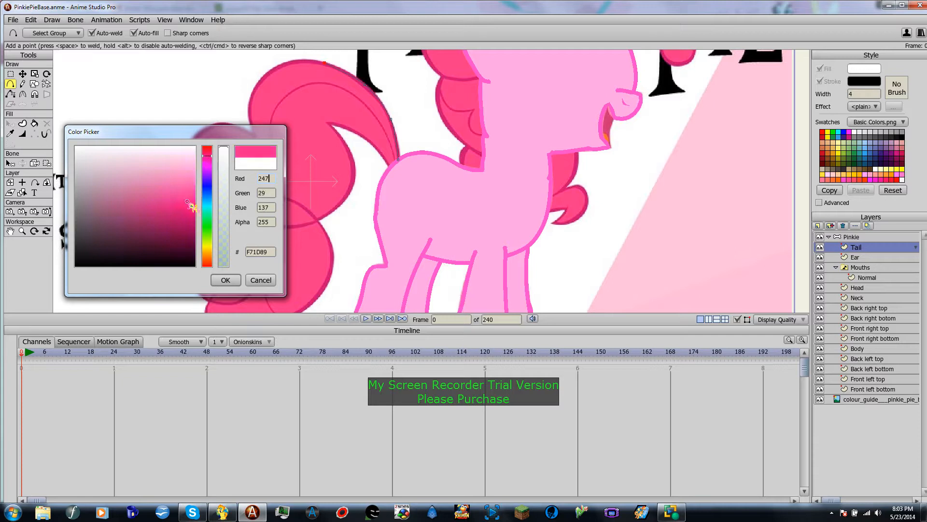
pyautogui.click(225, 280)
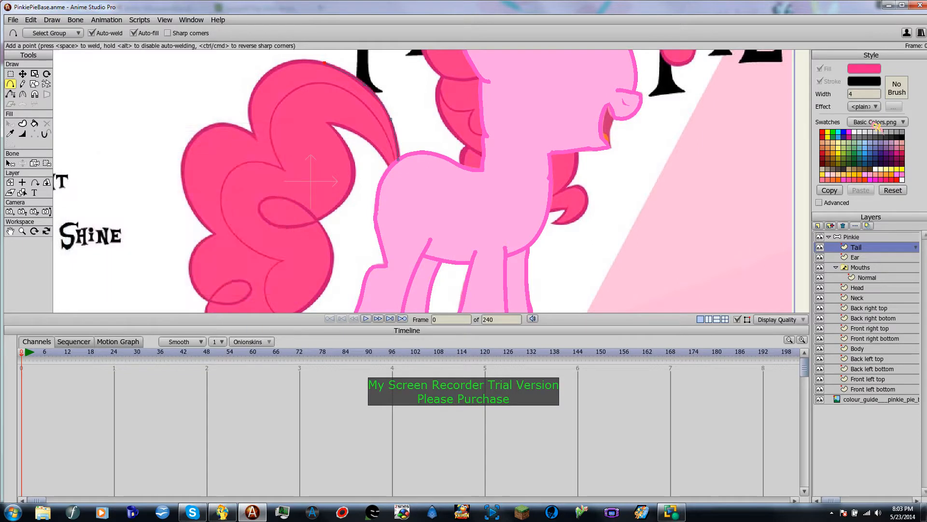
# Set the stroke colour to dark crimson AE0641
pyautogui.click(874, 82)
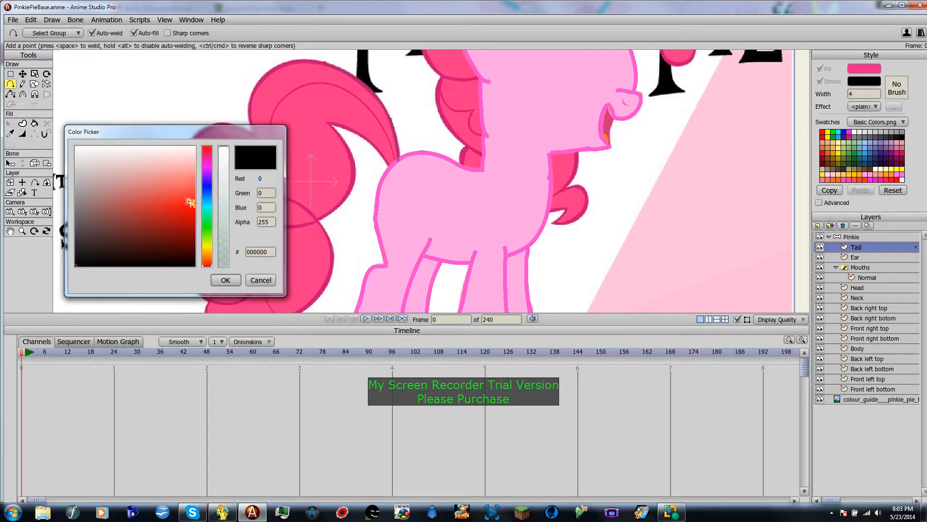
pyautogui.click(209, 159)
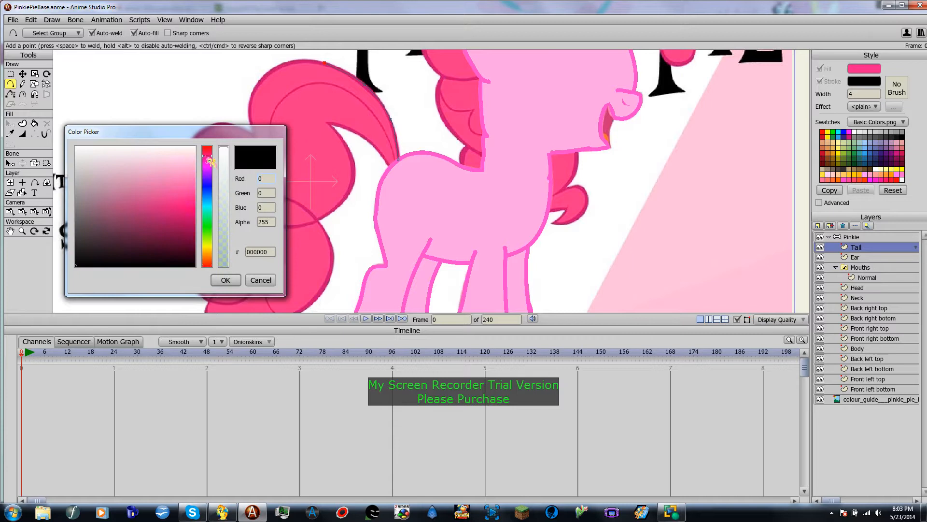
pyautogui.moveTo(186, 193); pyautogui.dragTo(188, 224)
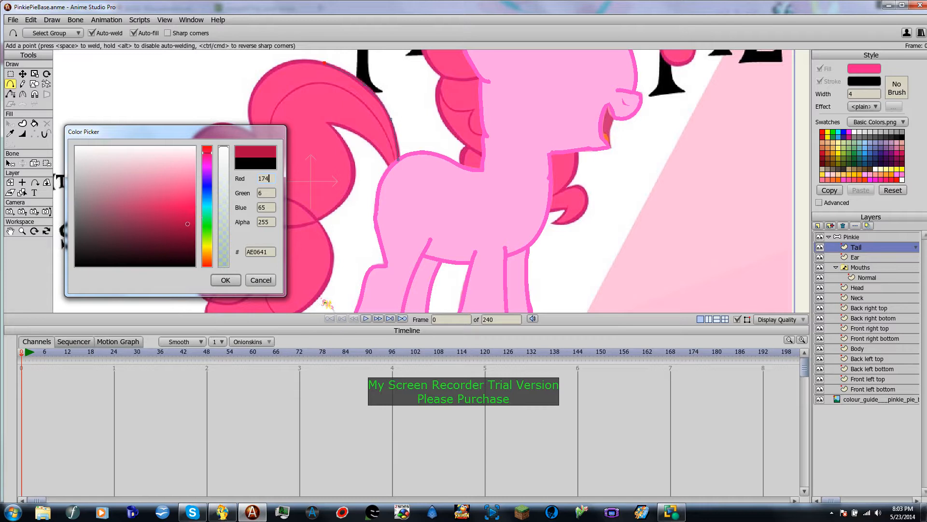
pyautogui.click(218, 280)
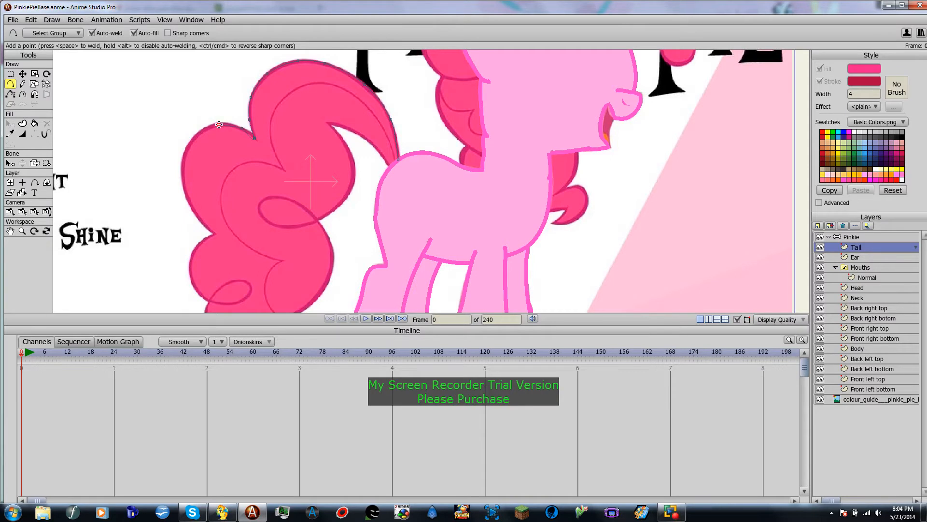
# Refine the tail outline's points at the notch between the top curl and the upper left curl
pyautogui.scroll(4, 266, 146)
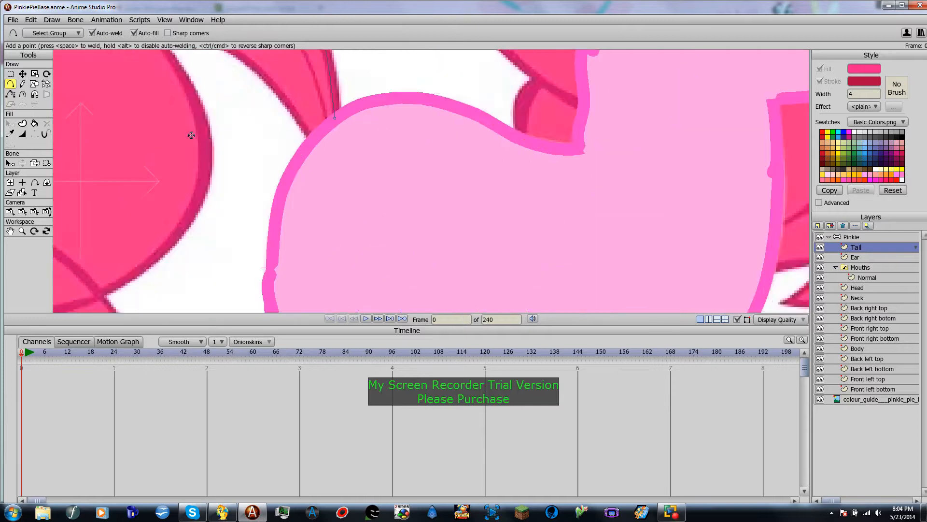
pyautogui.moveTo(191, 136); pyautogui.dragTo(501, 223)
pyautogui.click(23, 76)
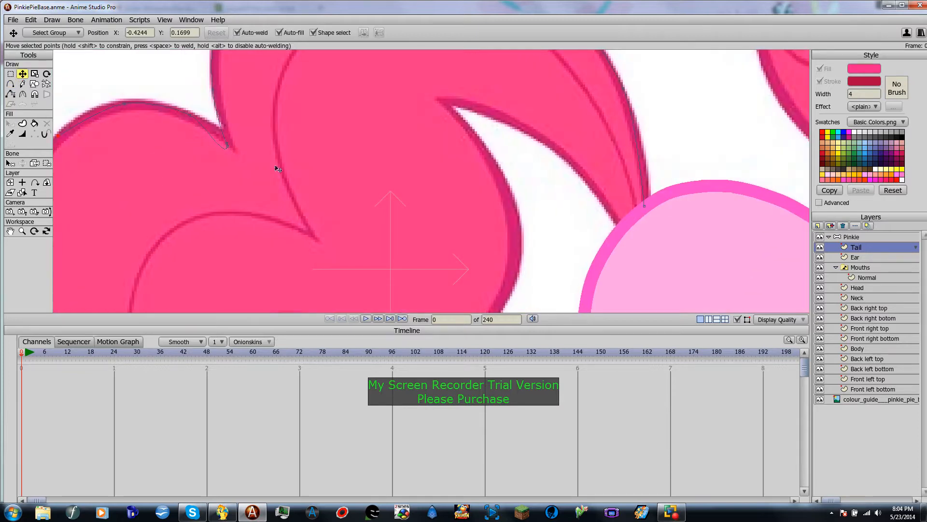
pyautogui.click(214, 134)
pyautogui.click(10, 83)
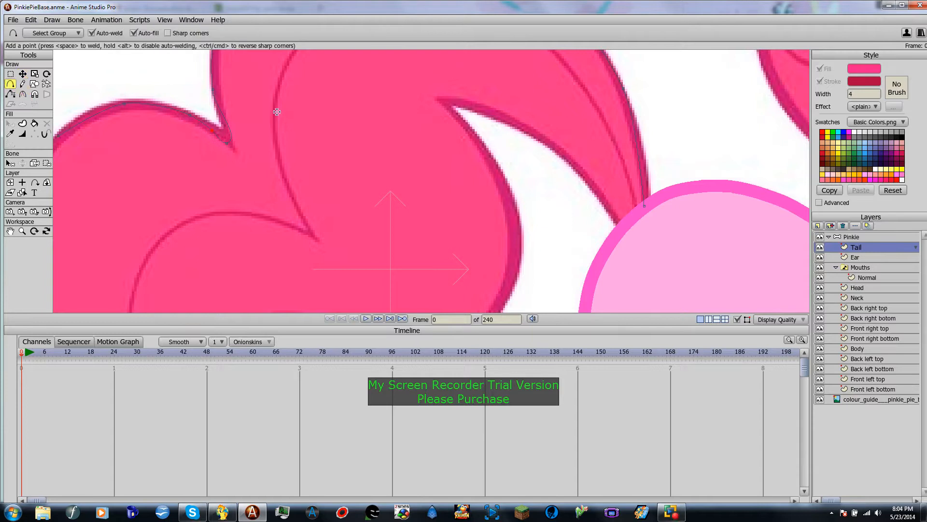
pyautogui.click(223, 125)
# Continue tracing the tail outline down the upper left curl and around the notch into the lower left curl
pyautogui.scroll(-3, 194, 130)
pyautogui.moveTo(219, 210); pyautogui.dragTo(230, 186)
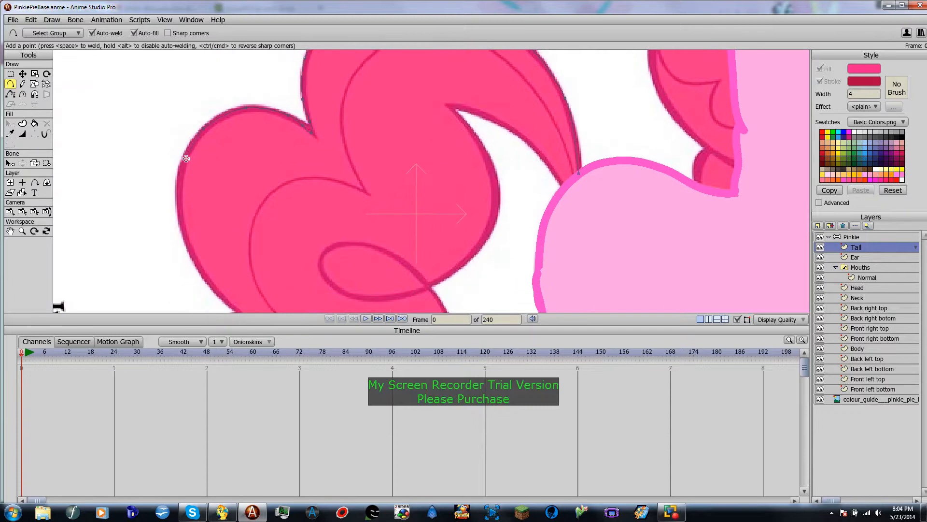
pyautogui.click(179, 198)
pyautogui.moveTo(187, 244); pyautogui.dragTo(188, 245)
pyautogui.moveTo(256, 277); pyautogui.dragTo(243, 197)
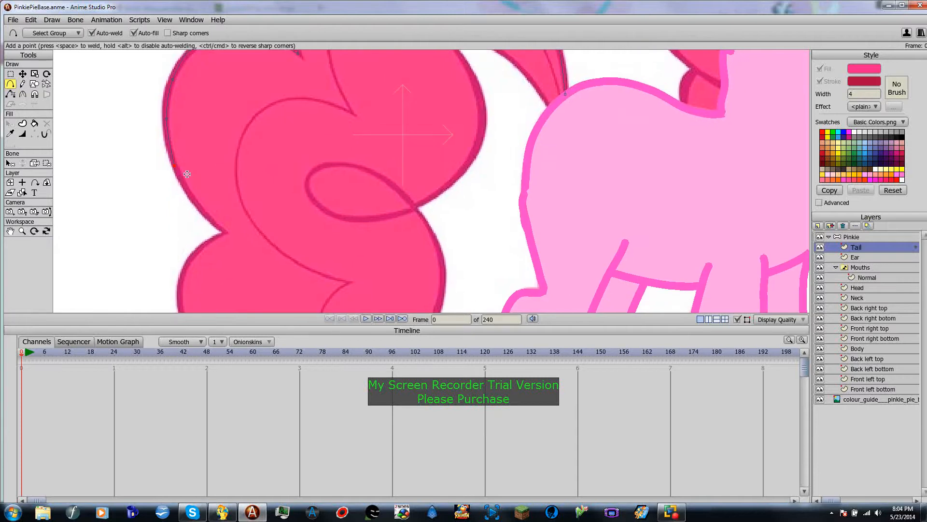
pyautogui.moveTo(174, 166); pyautogui.dragTo(205, 245)
pyautogui.moveTo(244, 272); pyautogui.dragTo(240, 200)
pyautogui.moveTo(216, 145); pyautogui.dragTo(212, 152)
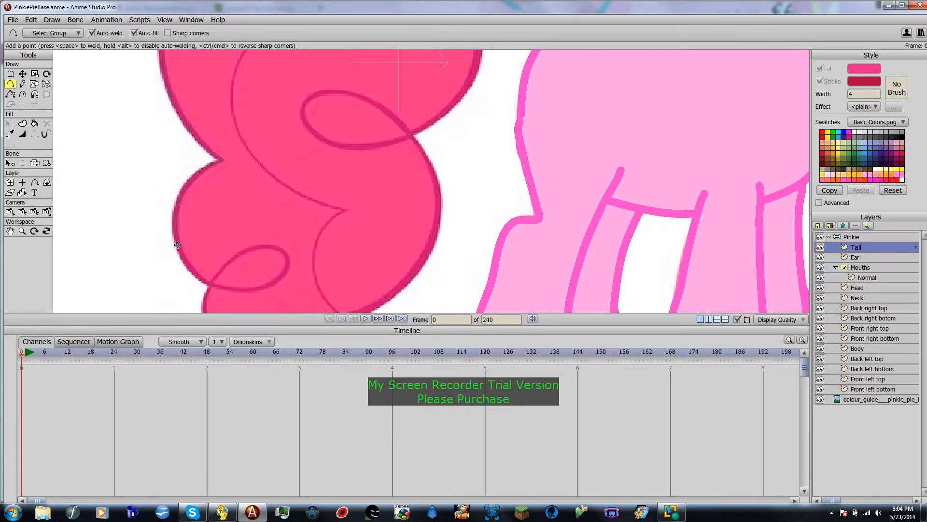
# Trace the lower left curl with its inner loop and the curled tip at the tail's end
pyautogui.moveTo(178, 246); pyautogui.dragTo(195, 274)
pyautogui.moveTo(250, 302); pyautogui.dragTo(248, 227)
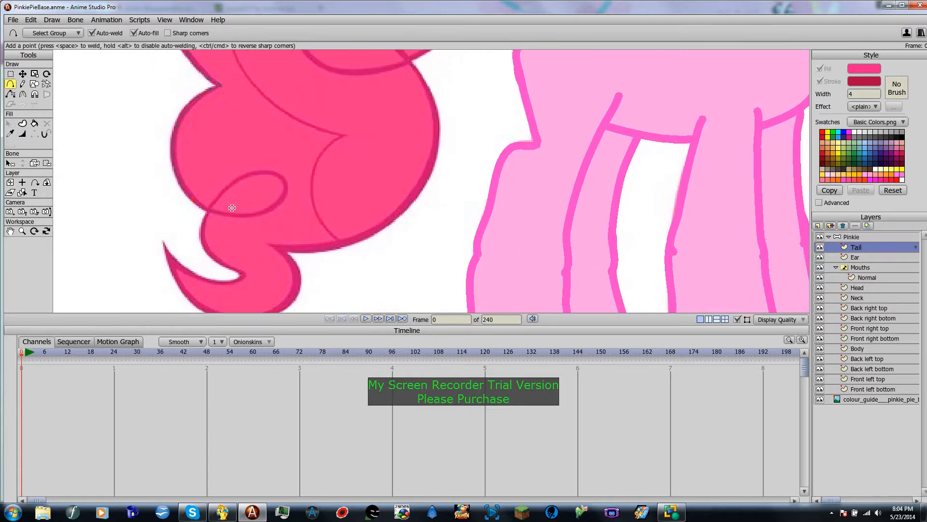
pyautogui.moveTo(192, 199)
pyautogui.mouseDown()
pyautogui.moveTo(254, 215)
pyautogui.moveTo(281, 201)
pyautogui.moveTo(286, 183)
pyautogui.moveTo(276, 174)
pyautogui.moveTo(245, 174)
pyautogui.moveTo(213, 201)
pyautogui.moveTo(202, 230)
pyautogui.moveTo(213, 255)
pyautogui.moveTo(245, 277)
pyautogui.moveTo(230, 266)
pyautogui.moveTo(242, 277)
pyautogui.moveTo(198, 278)
pyautogui.moveTo(164, 246)
pyautogui.mouseUp()
pyautogui.moveTo(324, 298); pyautogui.dragTo(288, 261)
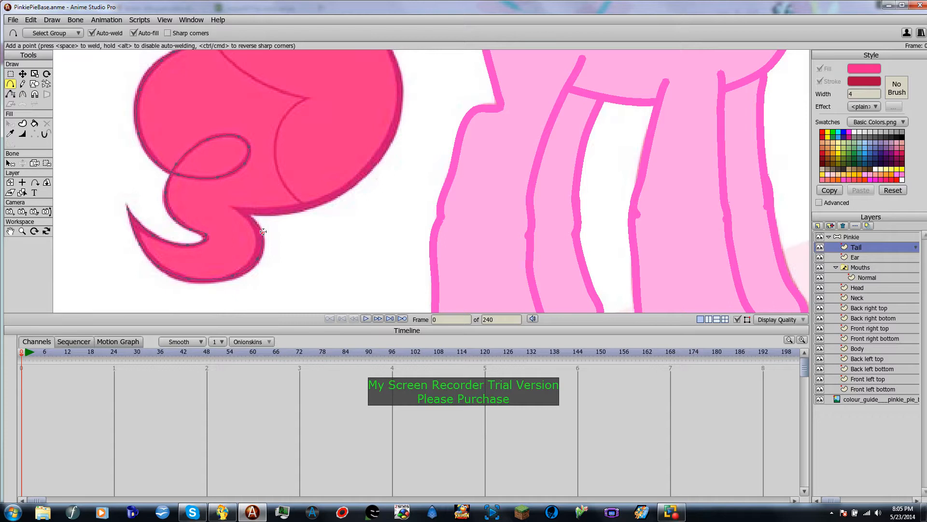
pyautogui.moveTo(261, 231); pyautogui.dragTo(239, 210)
pyautogui.moveTo(293, 238); pyautogui.dragTo(233, 244)
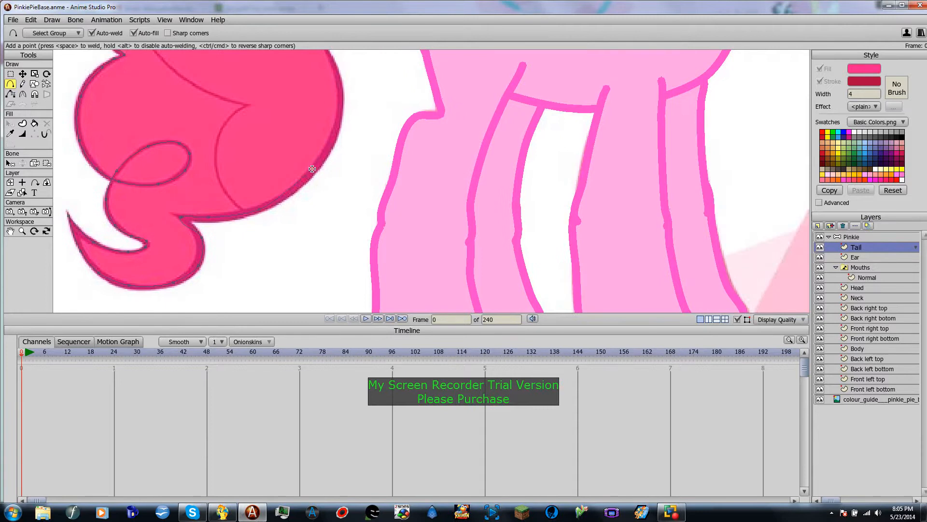
# Trace the tail's right edge with its upper inner loop and close the outline at the rump
pyautogui.moveTo(332, 170)
pyautogui.mouseDown()
pyautogui.moveTo(310, 266)
pyautogui.moveTo(288, 275)
pyautogui.moveTo(317, 195)
pyautogui.moveTo(290, 139)
pyautogui.moveTo(232, 93)
pyautogui.moveTo(193, 93)
pyautogui.moveTo(177, 107)
pyautogui.moveTo(180, 129)
pyautogui.moveTo(215, 146)
pyautogui.moveTo(265, 141)
pyautogui.moveTo(307, 122)
pyautogui.mouseUp()
pyautogui.moveTo(368, 118); pyautogui.dragTo(370, 238)
pyautogui.moveTo(309, 242); pyautogui.dragTo(421, 156)
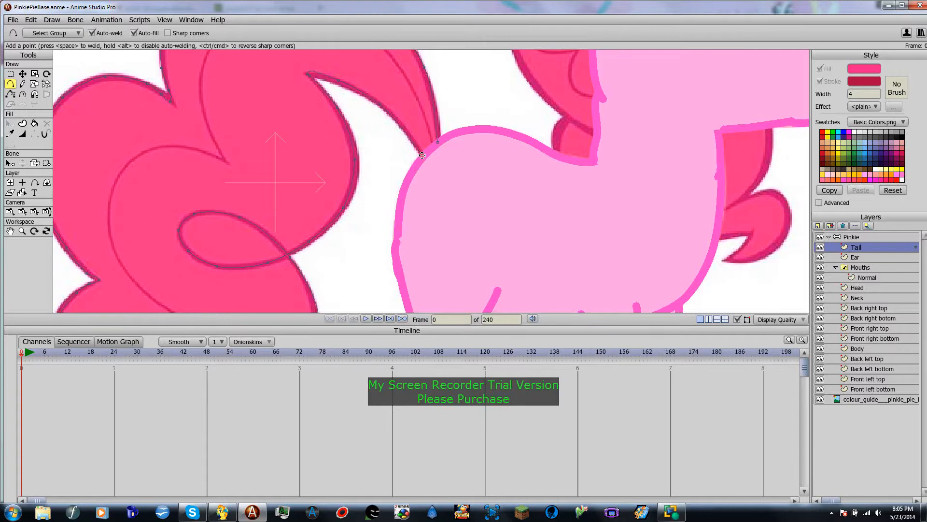
pyautogui.moveTo(423, 157); pyautogui.dragTo(437, 144)
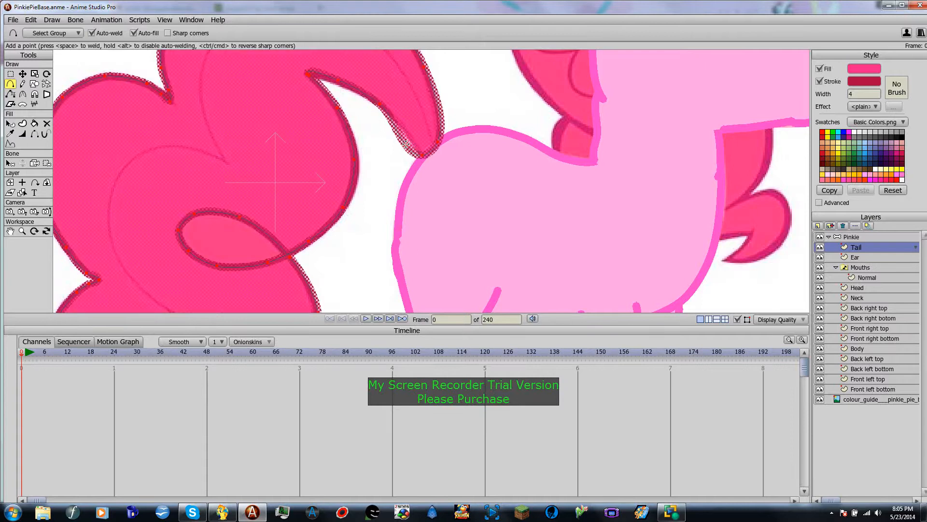
# Switch the Tail layer's visibility off and on repeatedly to compare the traced tail with the colour guide
pyautogui.scroll(-5, 171, 241)
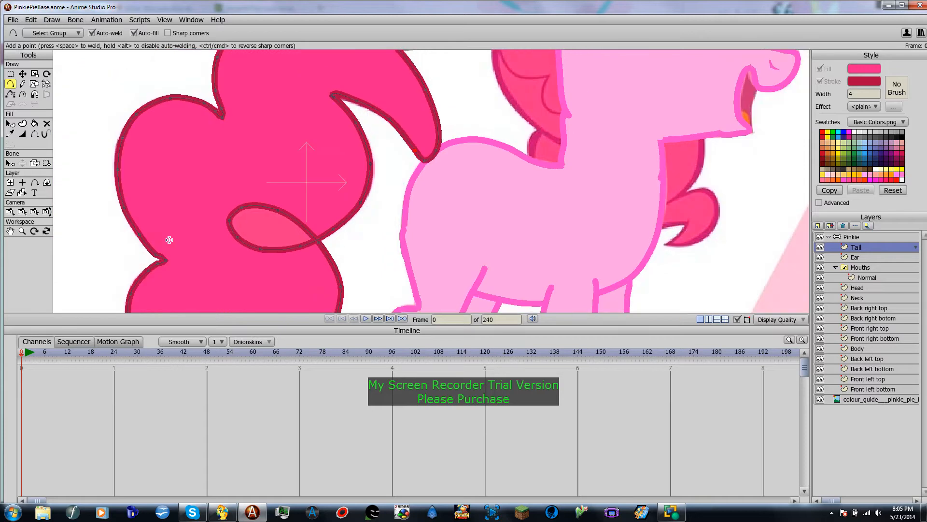
pyautogui.scroll(3, 290, 222)
pyautogui.scroll(-3, 303, 225)
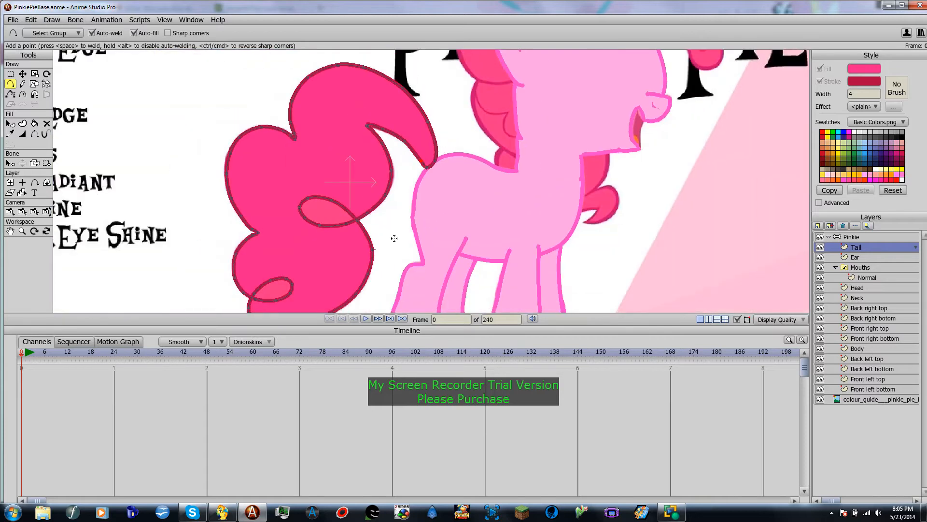
pyautogui.scroll(2, 404, 202)
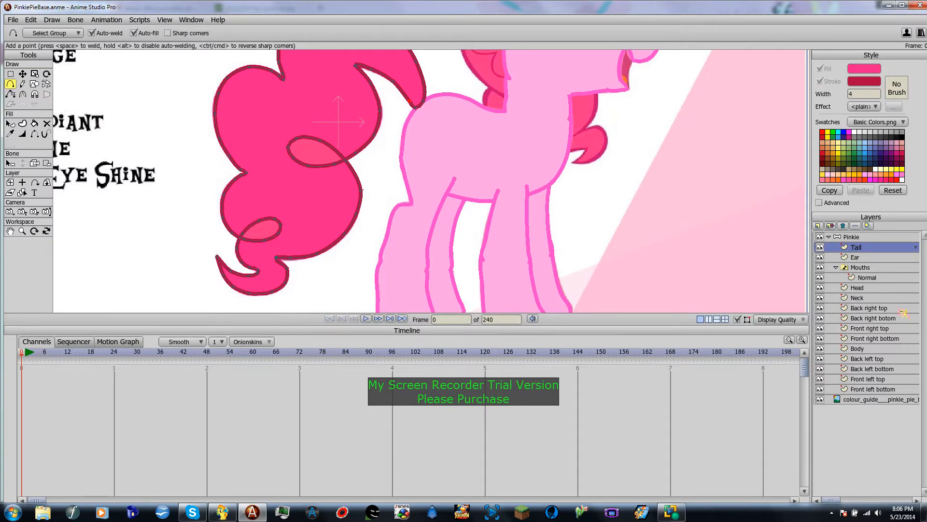
pyautogui.click(820, 248)
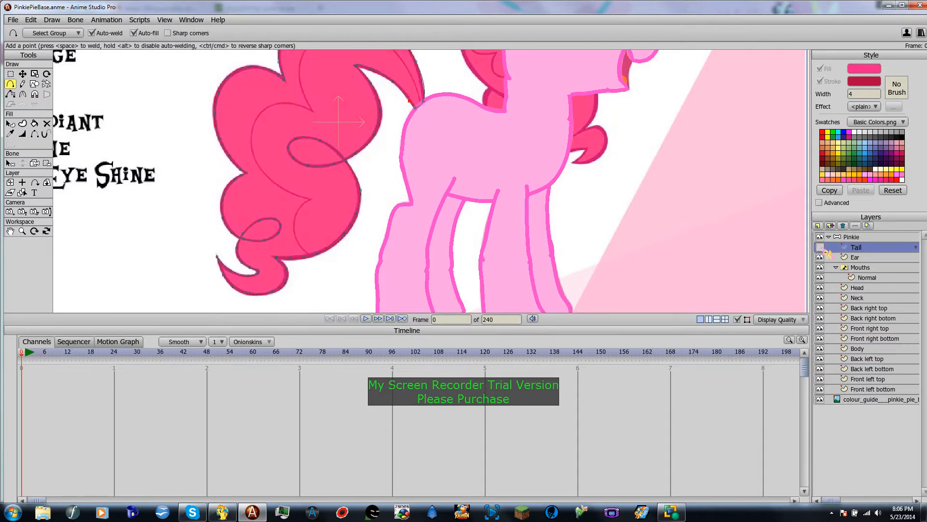
pyautogui.click(822, 248)
pyautogui.click(822, 249)
pyautogui.click(822, 249)
pyautogui.click(822, 248)
pyautogui.click(823, 248)
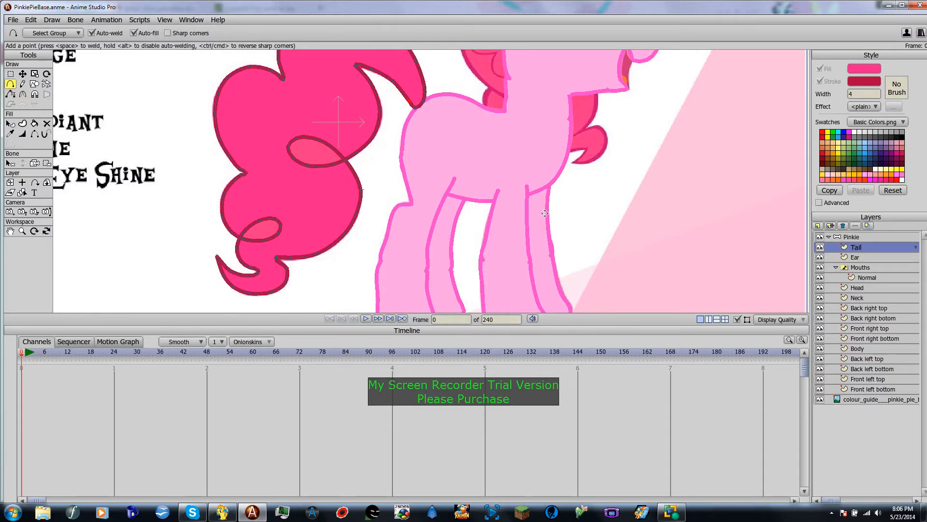
pyautogui.scroll(-2, 433, 176)
pyautogui.moveTo(488, 182); pyautogui.dragTo(455, 263)
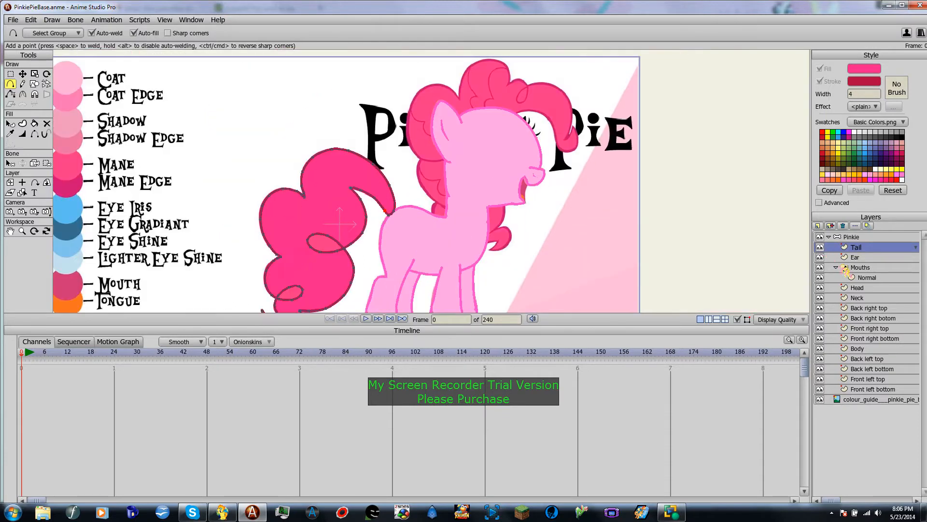
pyautogui.click(823, 249)
pyautogui.click(823, 248)
pyautogui.click(822, 248)
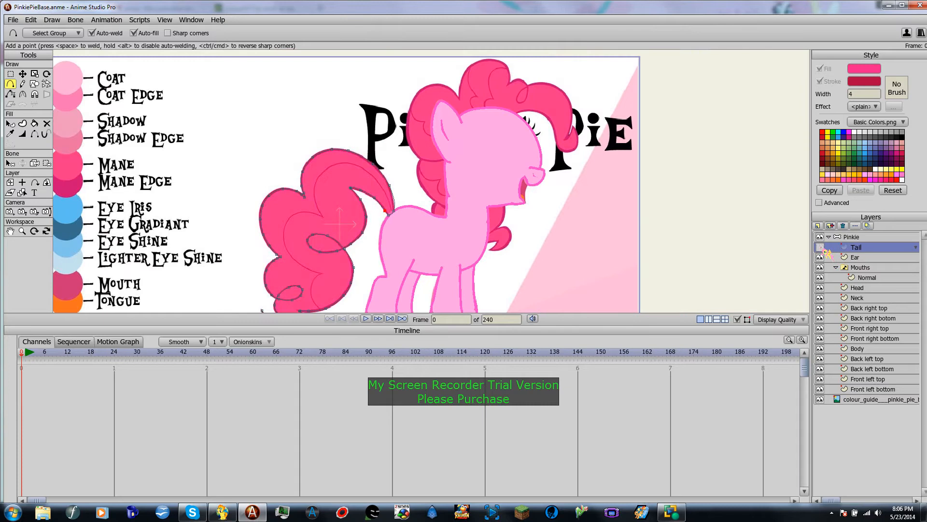
pyautogui.click(823, 248)
pyautogui.click(822, 248)
pyautogui.click(823, 248)
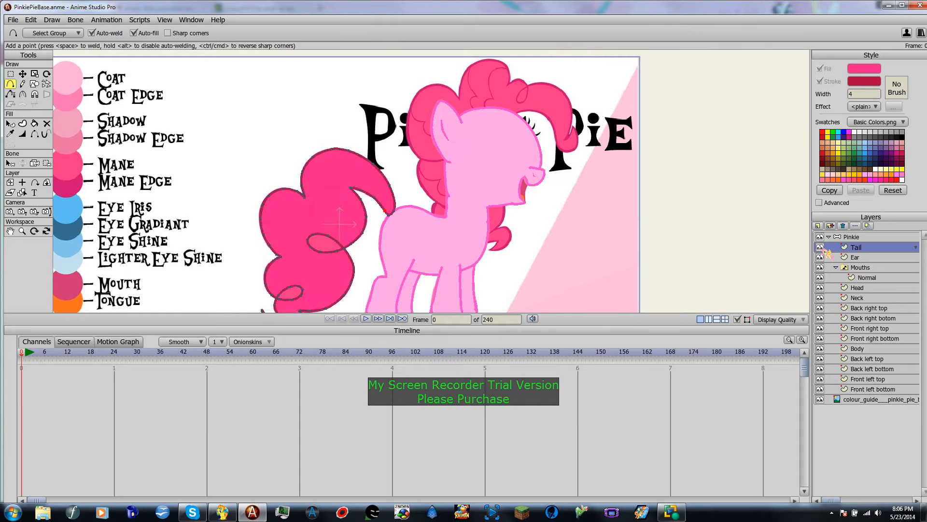
pyautogui.click(822, 248)
pyautogui.click(822, 249)
pyautogui.click(823, 249)
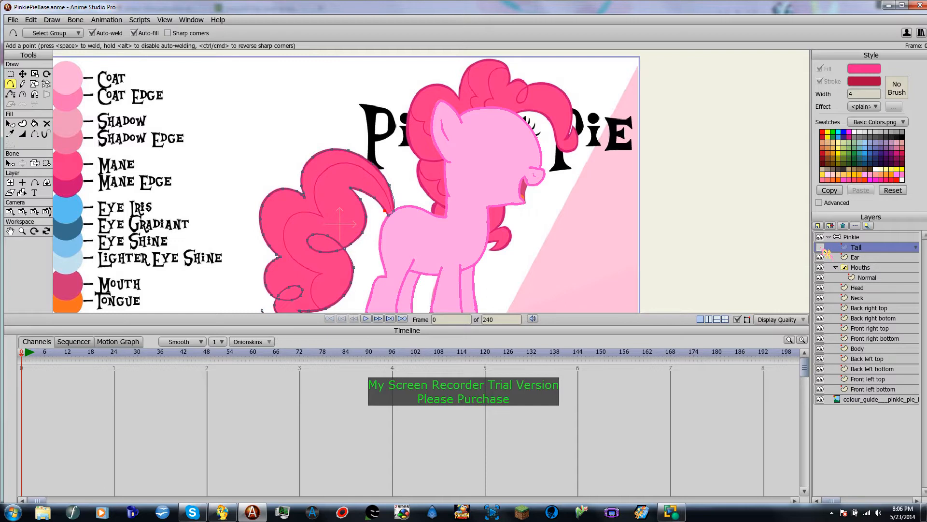
# Hide the colour guide image layer and show the Tail layer
pyautogui.moveTo(353, 293); pyautogui.dragTo(377, 241)
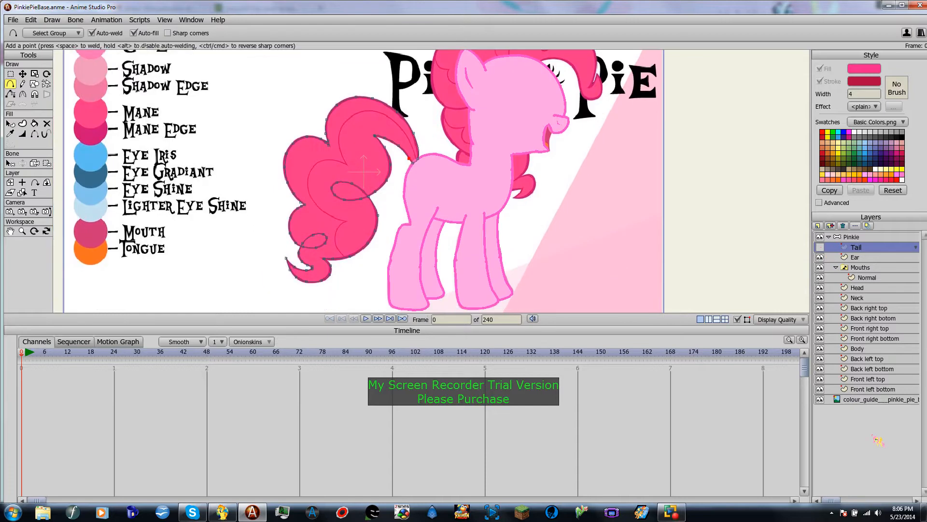
pyautogui.click(820, 399)
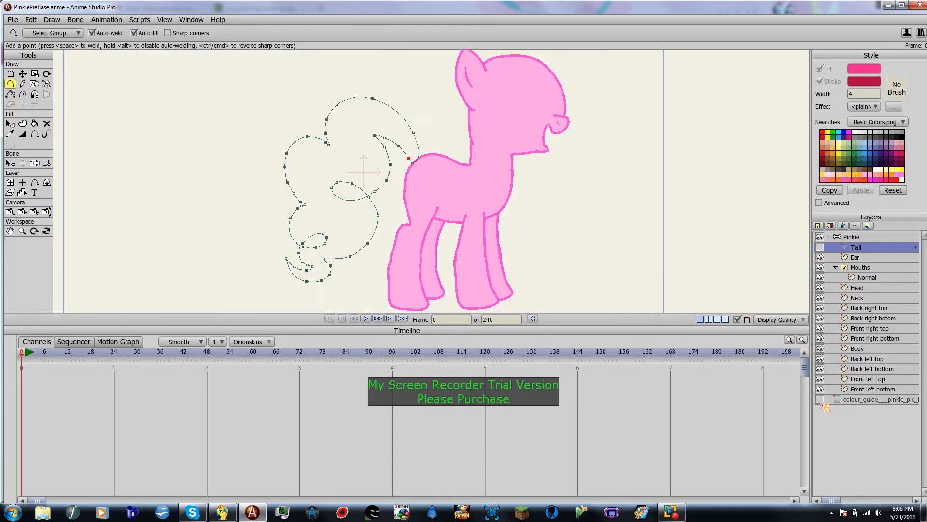
pyautogui.click(820, 247)
pyautogui.scroll(5, 344, 248)
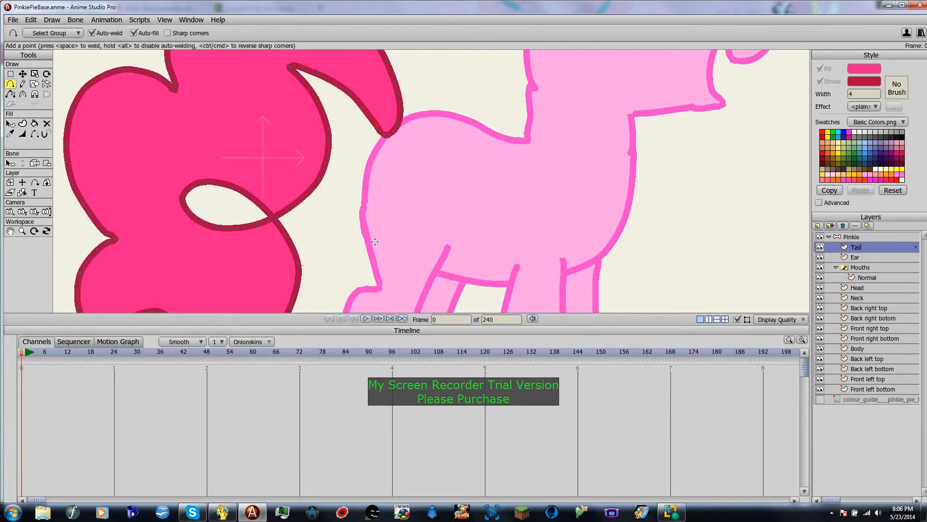
# Try to select all the edges of the tail's upper inner loop as a shape
pyautogui.click(22, 123)
pyautogui.moveTo(295, 247); pyautogui.dragTo(318, 202)
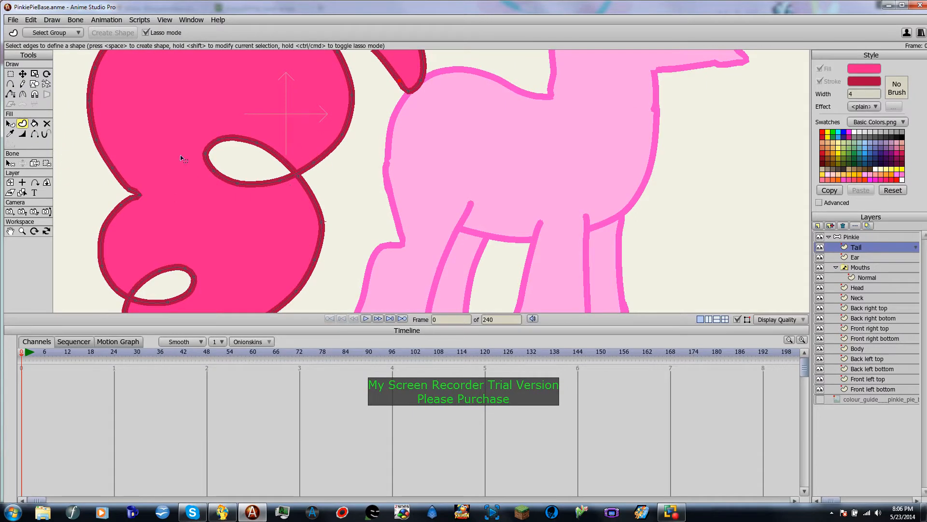
pyautogui.click(34, 123)
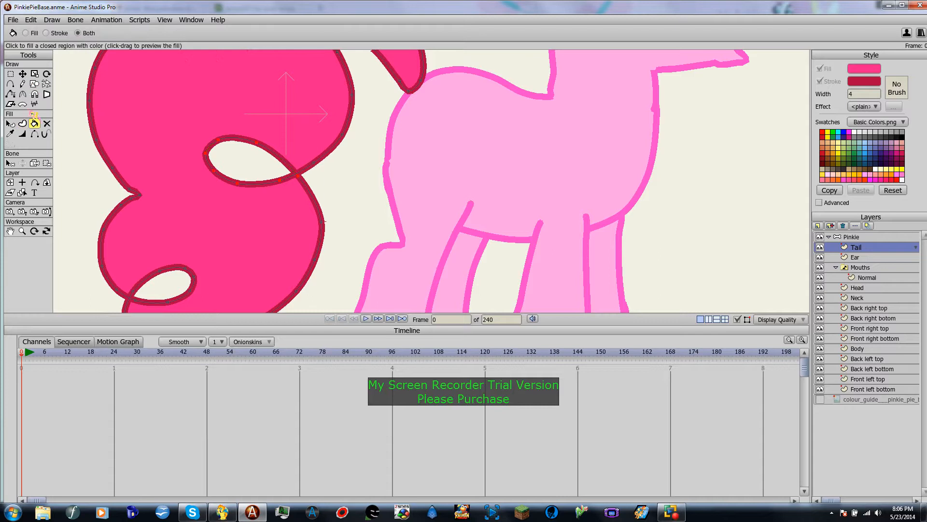
pyautogui.click(22, 123)
pyautogui.moveTo(308, 175)
pyautogui.mouseDown()
pyautogui.moveTo(280, 190)
pyautogui.moveTo(200, 179)
pyautogui.mouseUp()
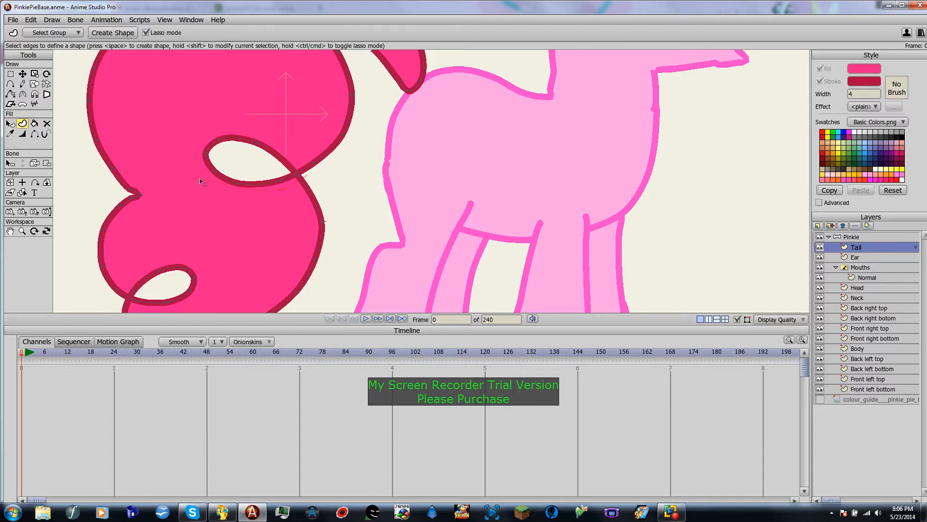
pyautogui.moveTo(232, 124); pyautogui.dragTo(311, 178)
pyautogui.moveTo(303, 183); pyautogui.dragTo(301, 173)
pyautogui.scroll(3, 298, 192)
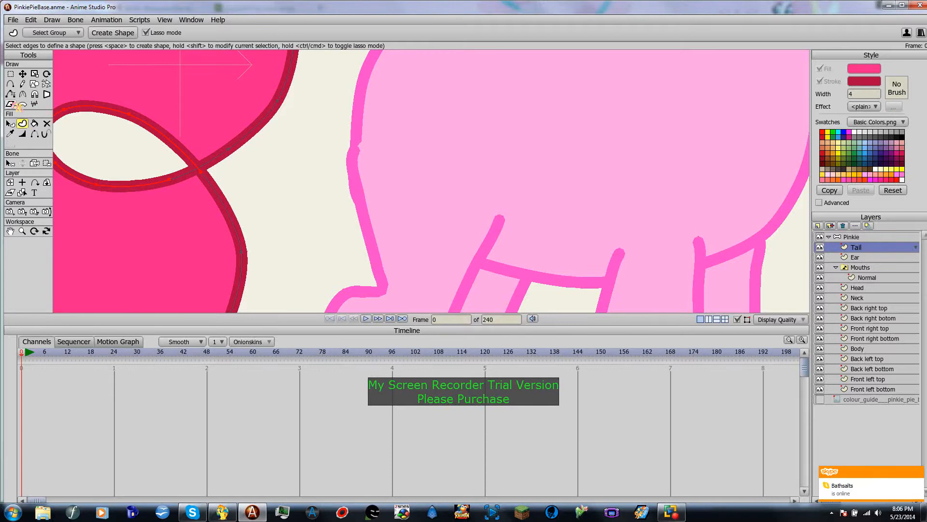
# Join the outline of the tail's upper inner loop with a point where its curve crosses itself
pyautogui.click(10, 83)
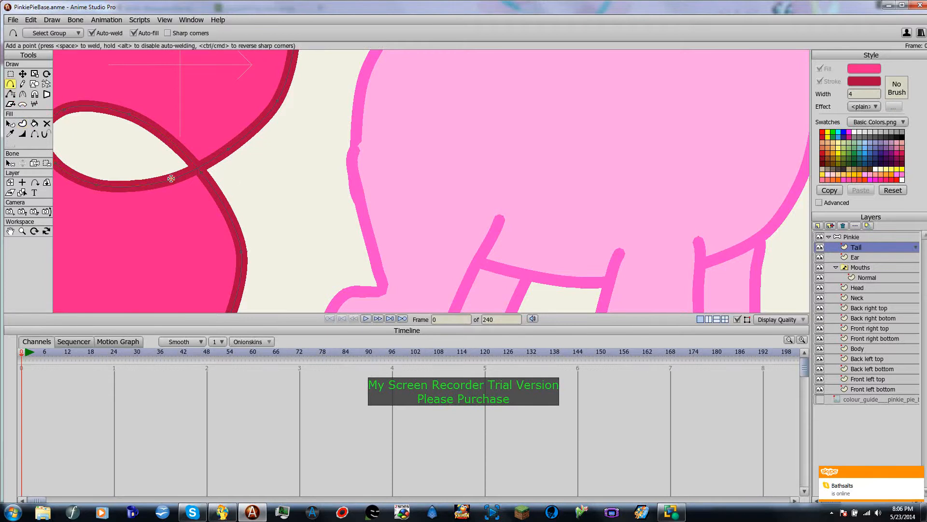
pyautogui.click(201, 173)
pyautogui.moveTo(282, 207); pyautogui.dragTo(337, 204)
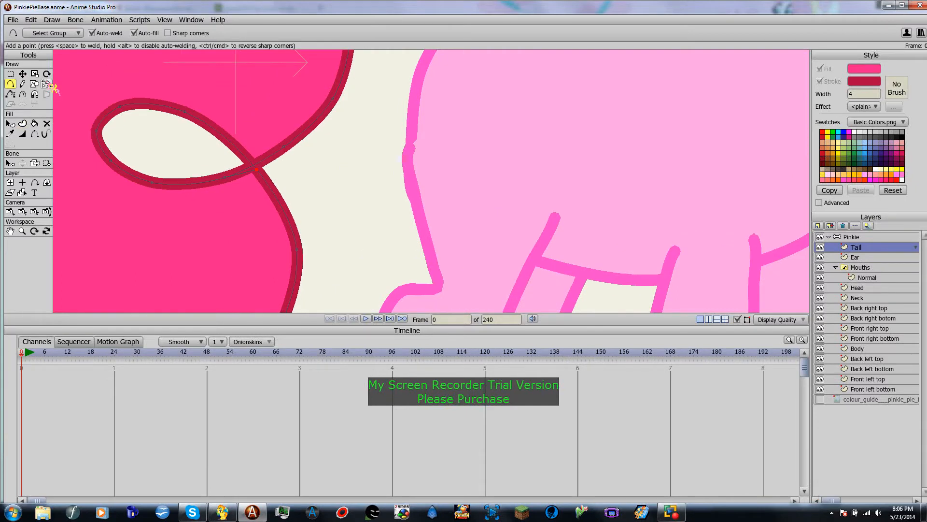
# Select the edges of the tail's upper inner loop and fill it with the pink fill and stroke
pyautogui.click(22, 123)
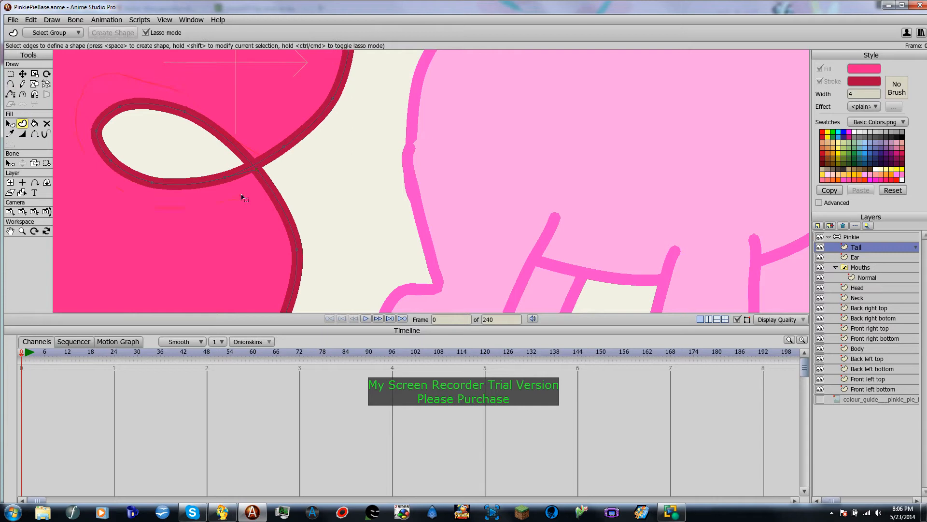
pyautogui.moveTo(242, 198); pyautogui.dragTo(267, 153)
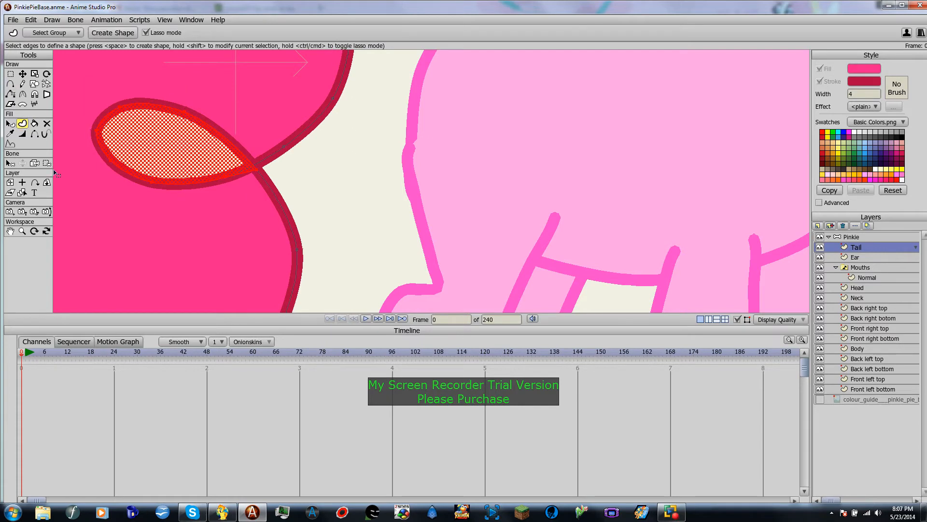
pyautogui.click(35, 123)
pyautogui.click(154, 149)
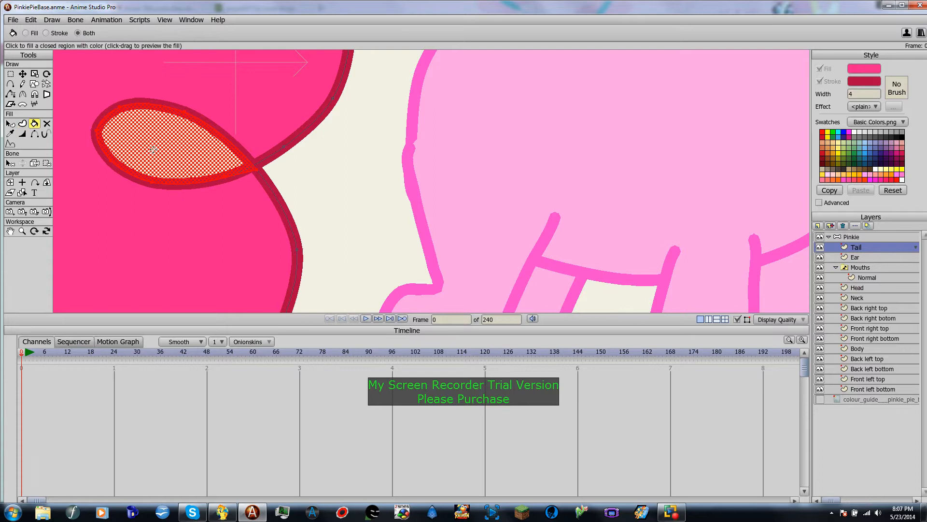
# Try to select all the edges of the tail's lower inner loop as a shape
pyautogui.scroll(-3, 184, 163)
pyautogui.moveTo(285, 225); pyautogui.dragTo(306, 140)
pyautogui.scroll(5, 285, 180)
pyautogui.moveTo(150, 246); pyautogui.dragTo(477, 201)
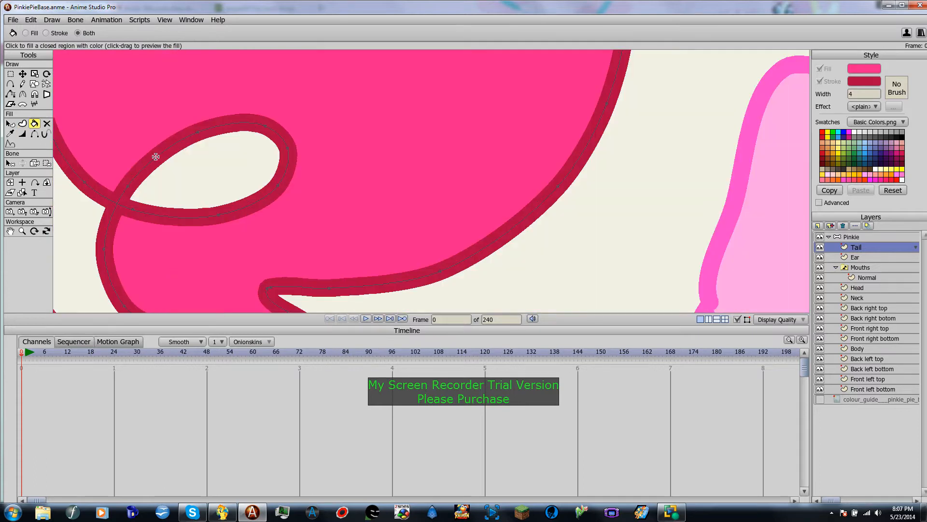
pyautogui.click(23, 123)
pyautogui.moveTo(332, 153)
pyautogui.mouseDown()
pyautogui.moveTo(216, 105)
pyautogui.moveTo(128, 169)
pyautogui.moveTo(161, 247)
pyautogui.mouseUp()
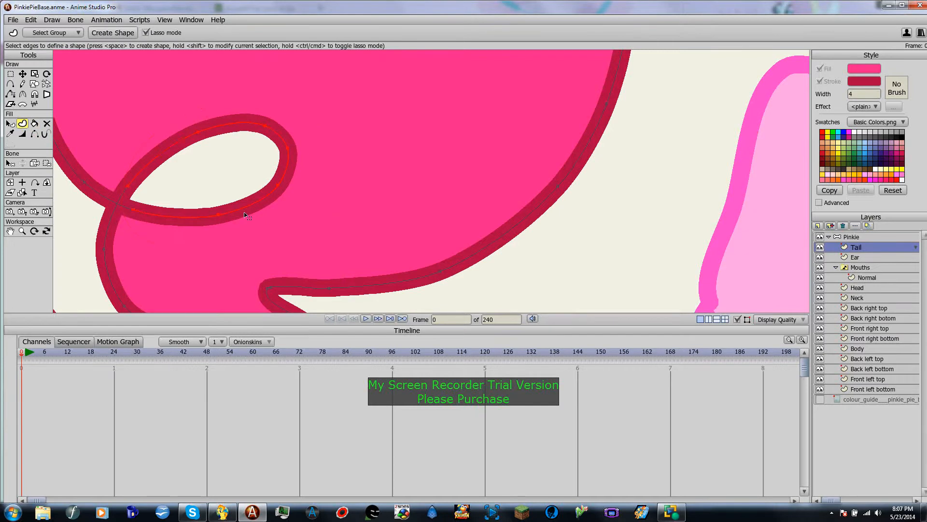
pyautogui.moveTo(244, 215); pyautogui.dragTo(339, 188)
# Join the lower inner loop's outline at its crossing and fill the loop with the pink fill and stroke
pyautogui.click(13, 85)
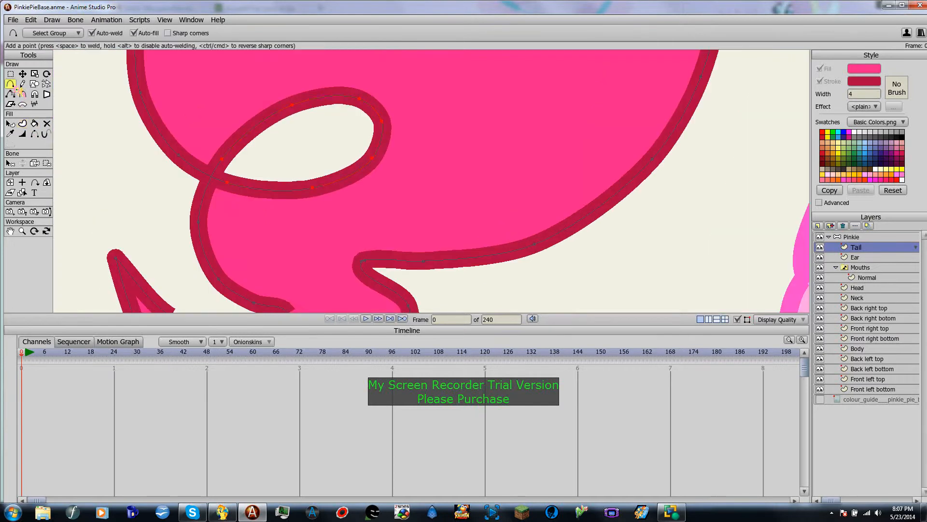
pyautogui.moveTo(222, 159); pyautogui.dragTo(226, 182)
pyautogui.click(34, 124)
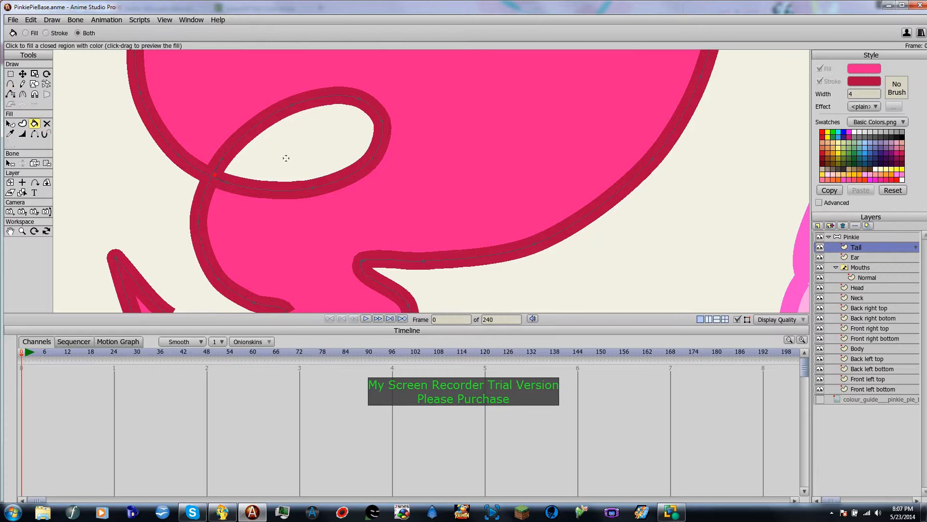
pyautogui.click(286, 158)
# Show the colour guide image layer and hide the Tail layer
pyautogui.scroll(-4, 328, 175)
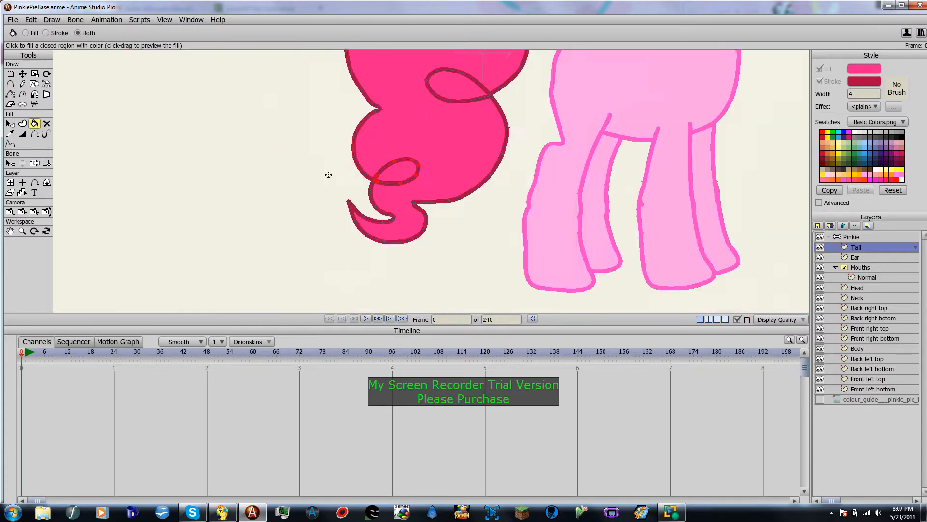
pyautogui.moveTo(410, 154); pyautogui.dragTo(185, 222)
pyautogui.scroll(-2, 213, 269)
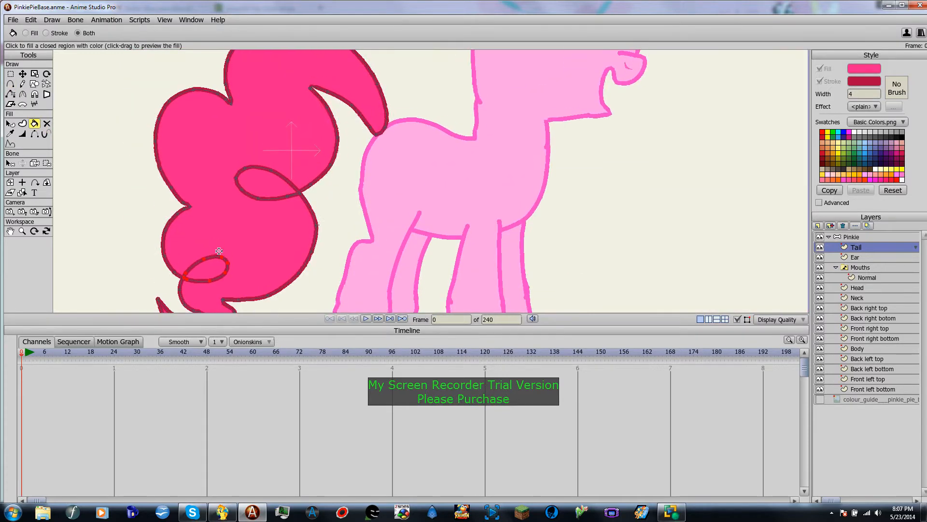
pyautogui.scroll(-3, 276, 193)
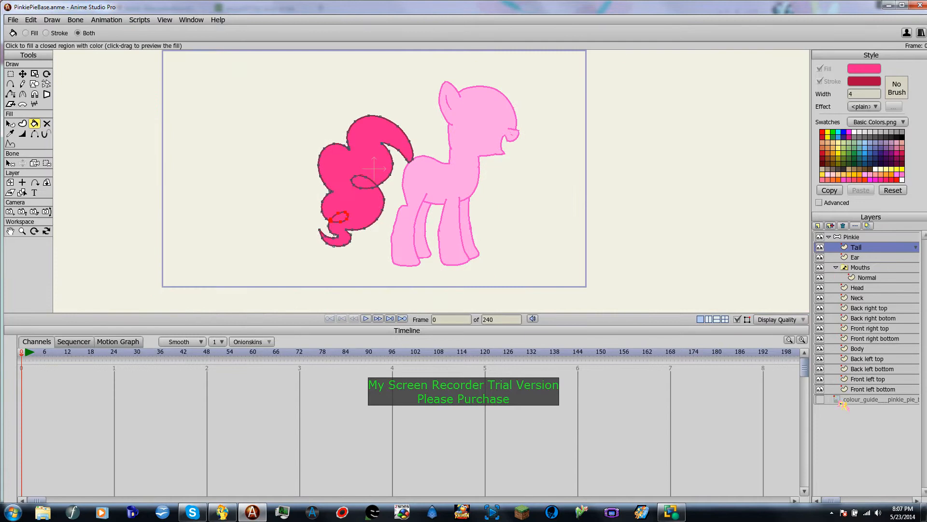
pyautogui.click(821, 400)
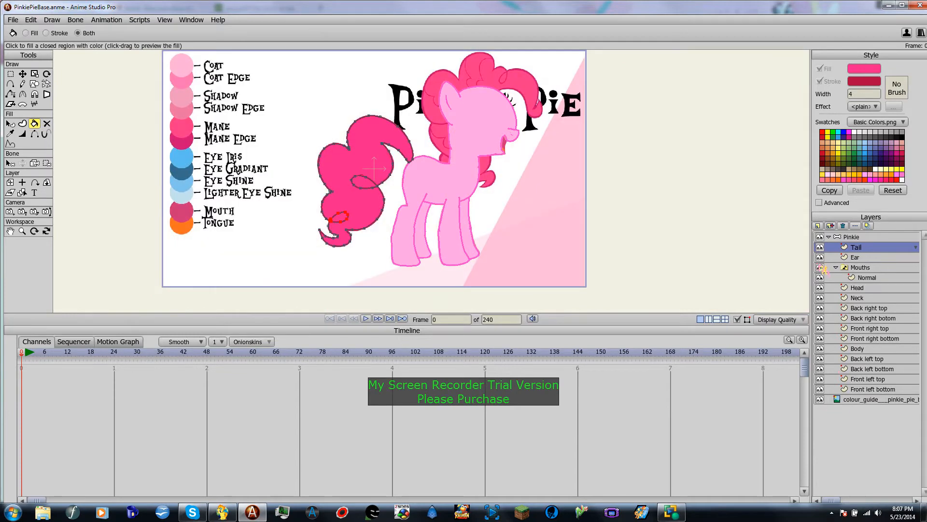
pyautogui.click(821, 247)
pyautogui.click(822, 248)
pyautogui.click(821, 248)
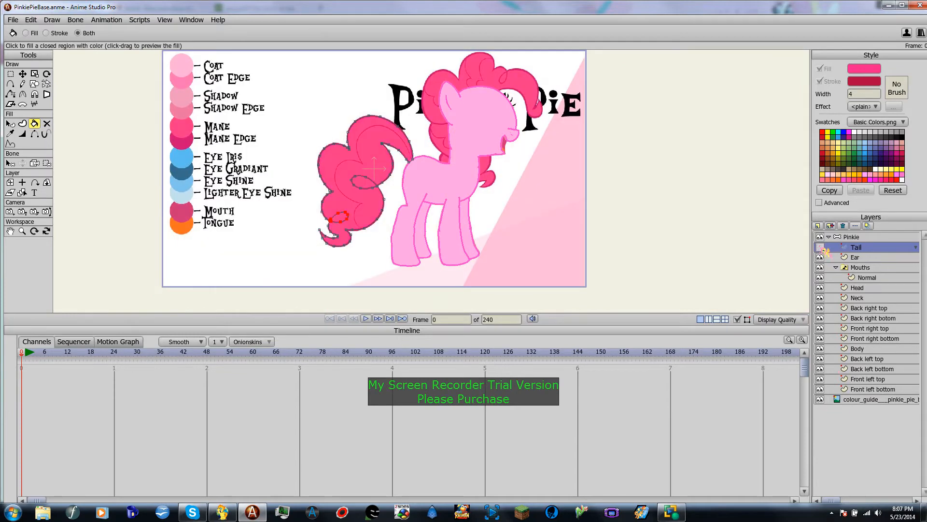
# Trace the tail's upper inner hair line as a curve from the tail's base around to its first cusp
pyautogui.scroll(-5, 380, 165)
pyautogui.scroll(9, 380, 167)
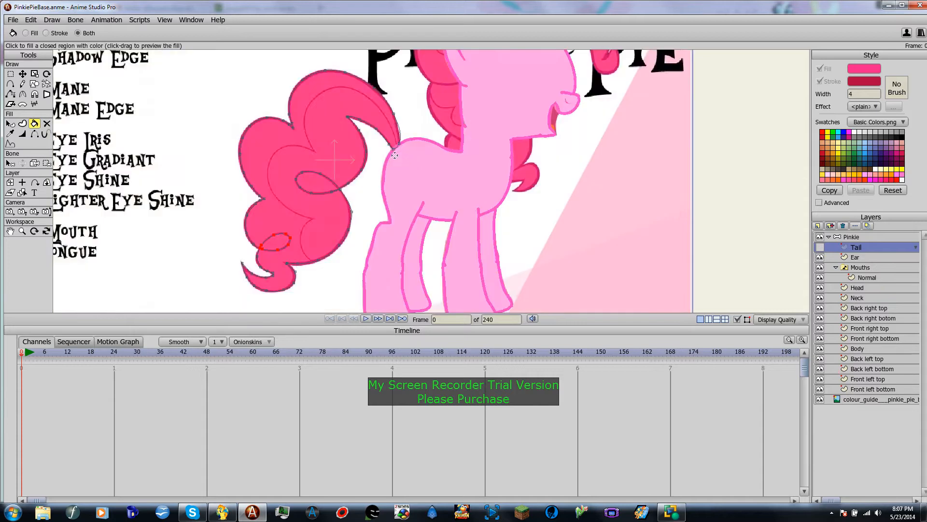
pyautogui.moveTo(414, 166); pyautogui.dragTo(313, 61)
pyautogui.scroll(5, 541, 241)
pyautogui.scroll(-3, 534, 133)
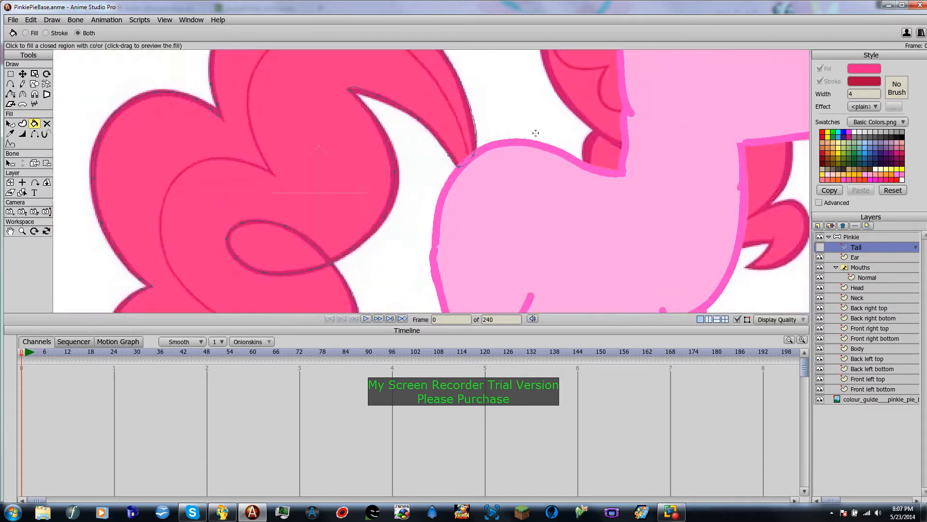
pyautogui.scroll(1, 458, 162)
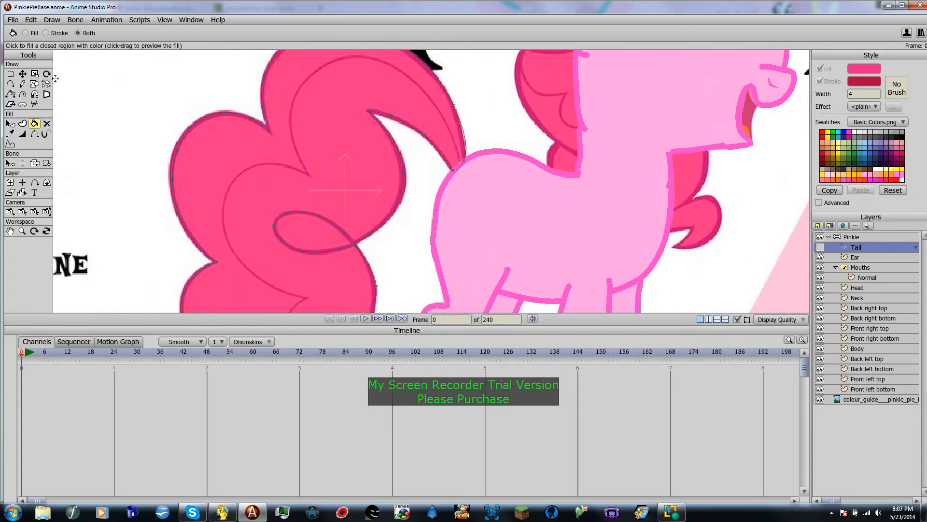
pyautogui.click(10, 83)
pyautogui.scroll(1, 461, 162)
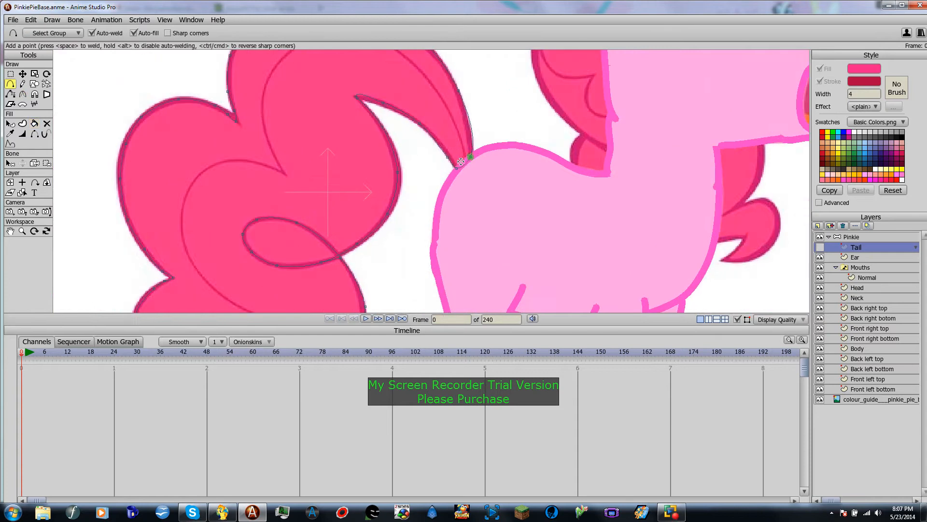
pyautogui.click(468, 163)
pyautogui.moveTo(467, 163); pyautogui.dragTo(460, 139)
pyautogui.moveTo(445, 92); pyautogui.dragTo(283, 133)
# Continue the inner hair line curve through the tail's middle and lower curls down to the lower edge
pyautogui.moveTo(282, 133); pyautogui.dragTo(214, 226)
pyautogui.moveTo(251, 254); pyautogui.dragTo(301, 100)
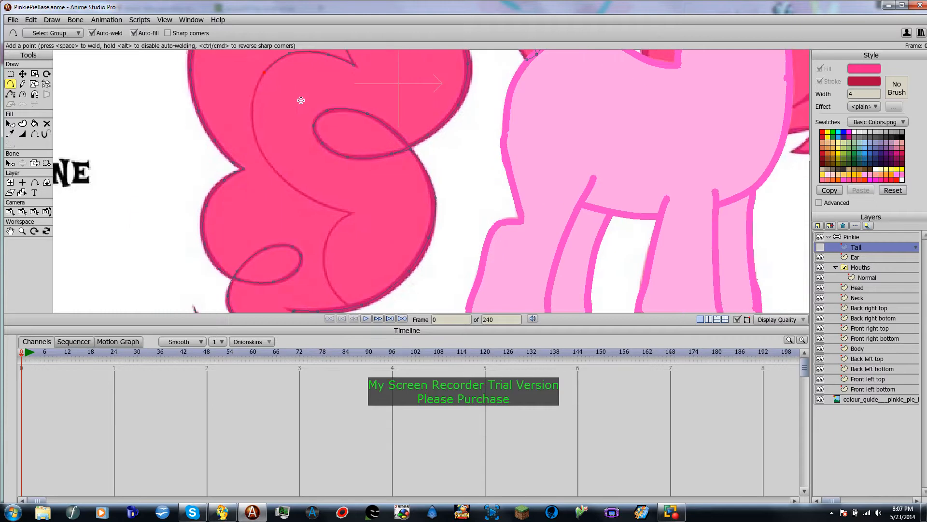
pyautogui.moveTo(263, 73); pyautogui.dragTo(352, 307)
pyautogui.scroll(-3, 330, 242)
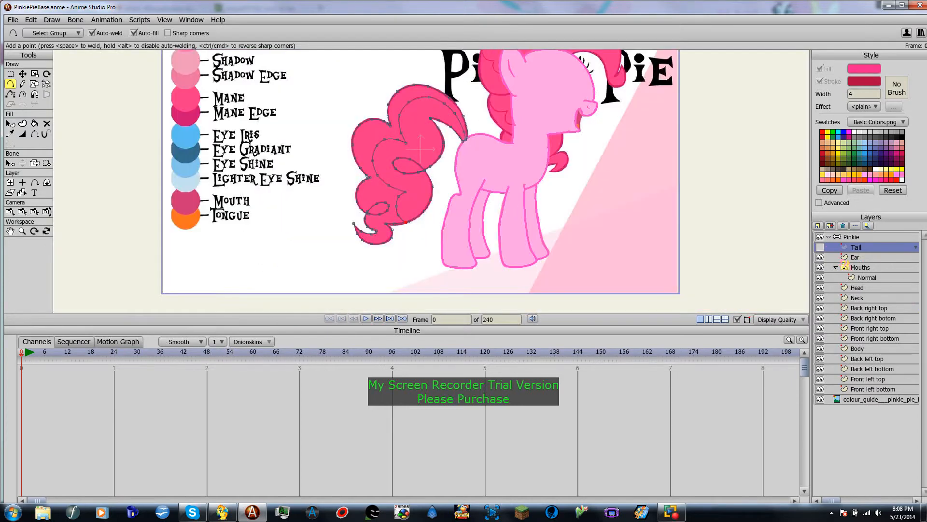
# Show the Tail layer again, preview the artwork from the Pinkie layer, and return to the Tail layer
pyautogui.click(821, 248)
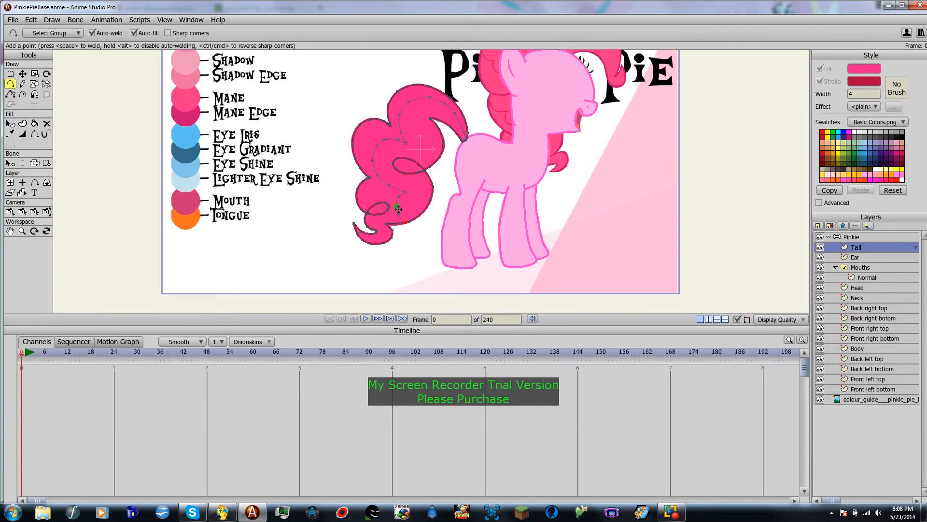
pyautogui.scroll(4, 395, 209)
pyautogui.click(863, 240)
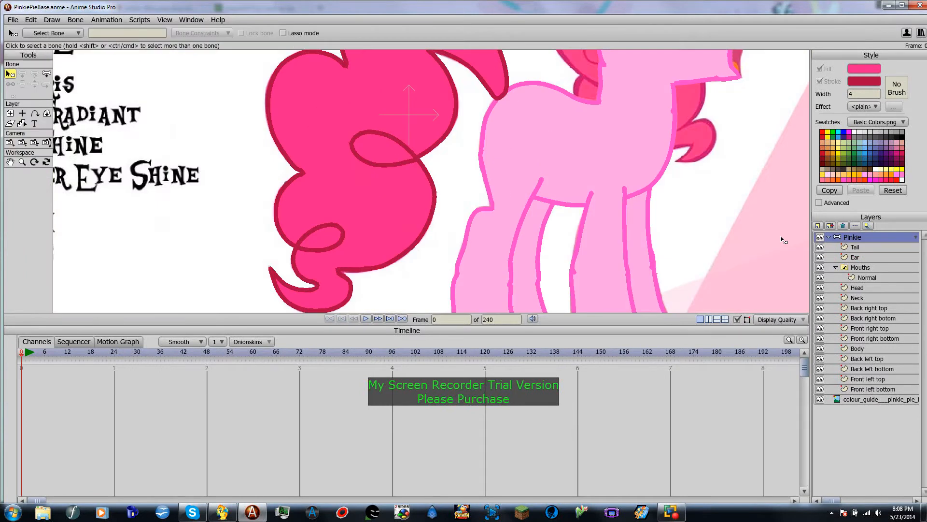
pyautogui.click(860, 248)
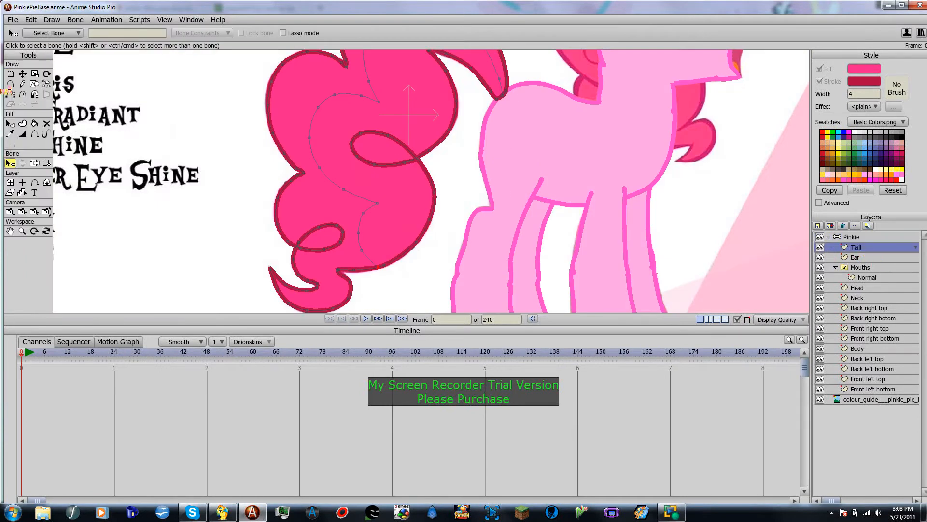
# Select the edges of the whole inner hair line and create a dark pink stroke shape from them
pyautogui.click(22, 124)
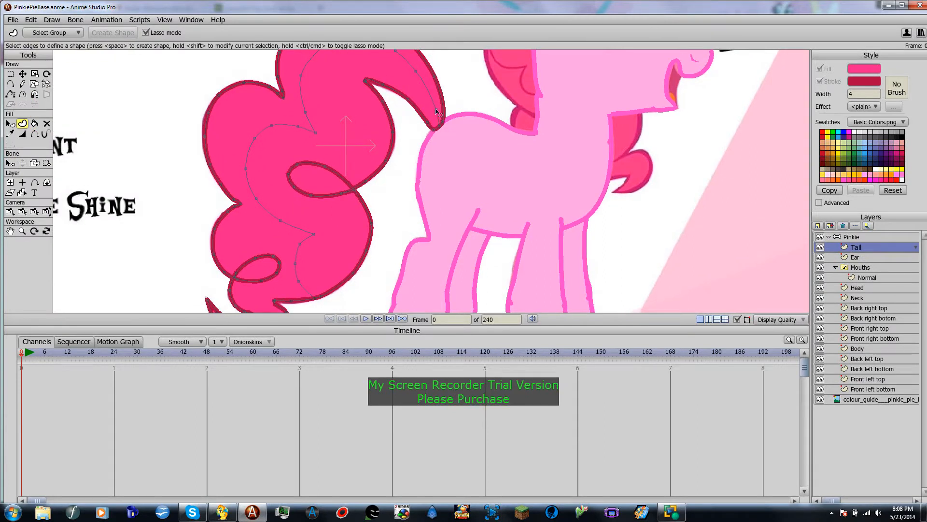
pyautogui.scroll(-1, 435, 116)
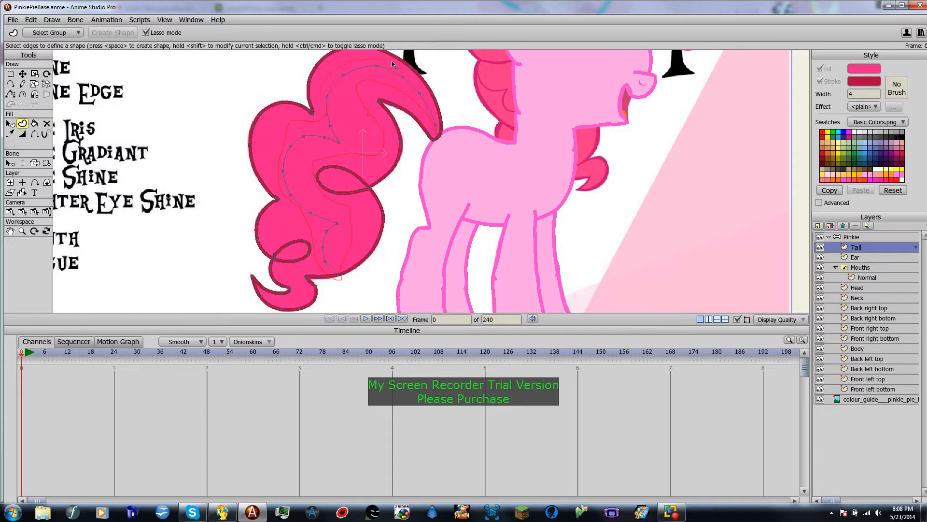
pyautogui.click(440, 140)
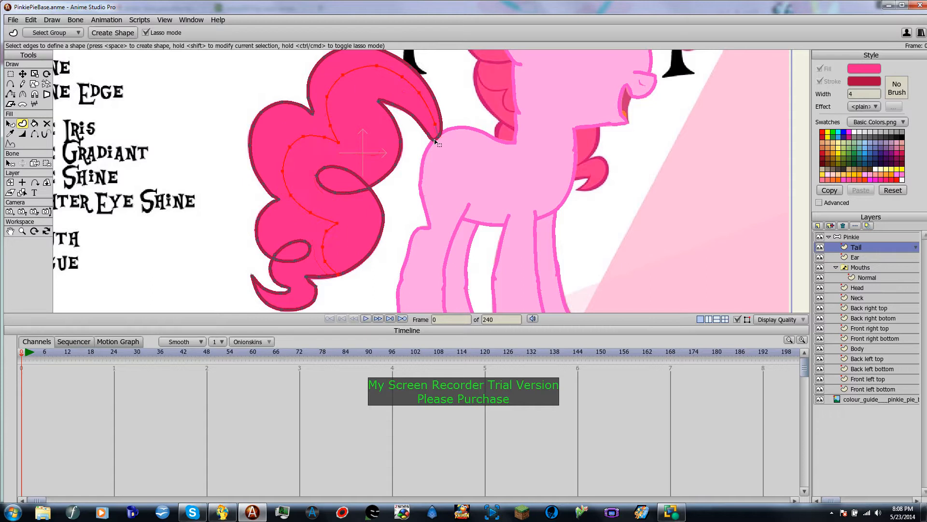
pyautogui.click(112, 32)
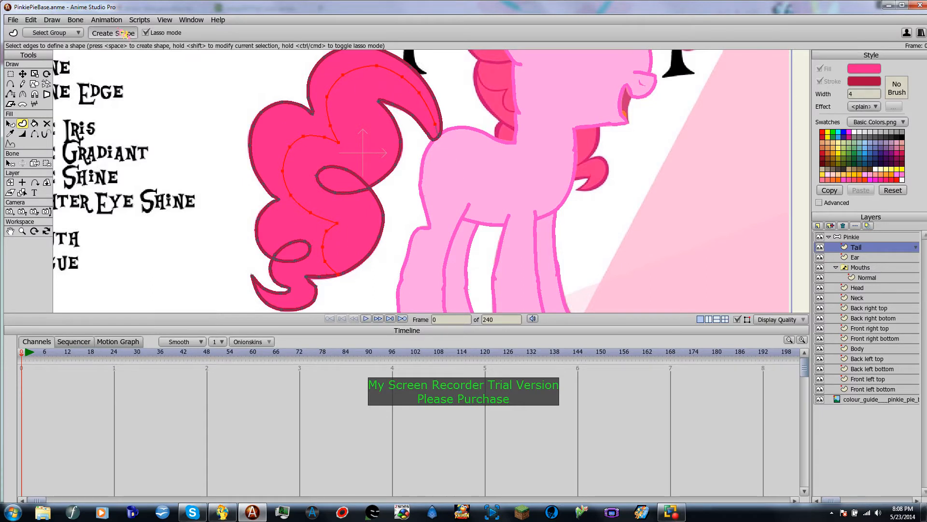
# Create a stroke shape from the remaining inner hair line segment at the tail's base
pyautogui.scroll(-1, 438, 143)
pyautogui.scroll(3, 439, 144)
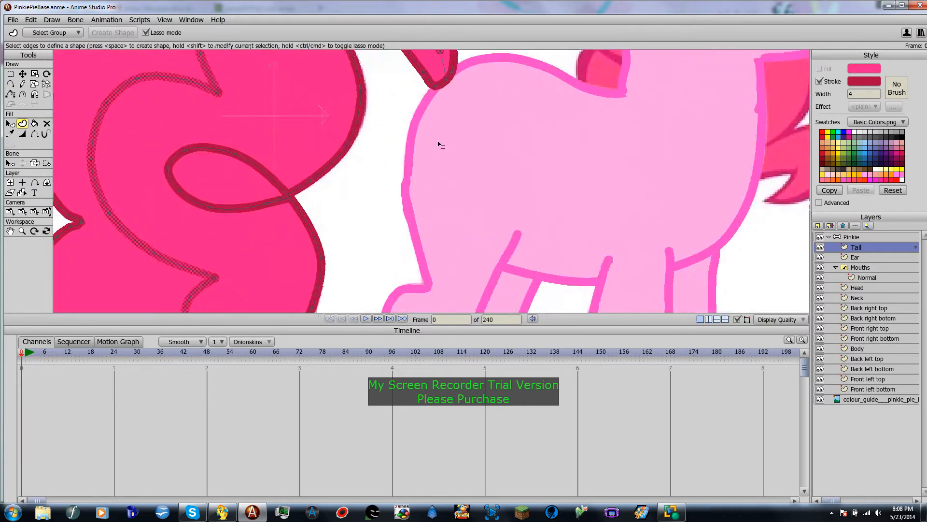
pyautogui.click(433, 97)
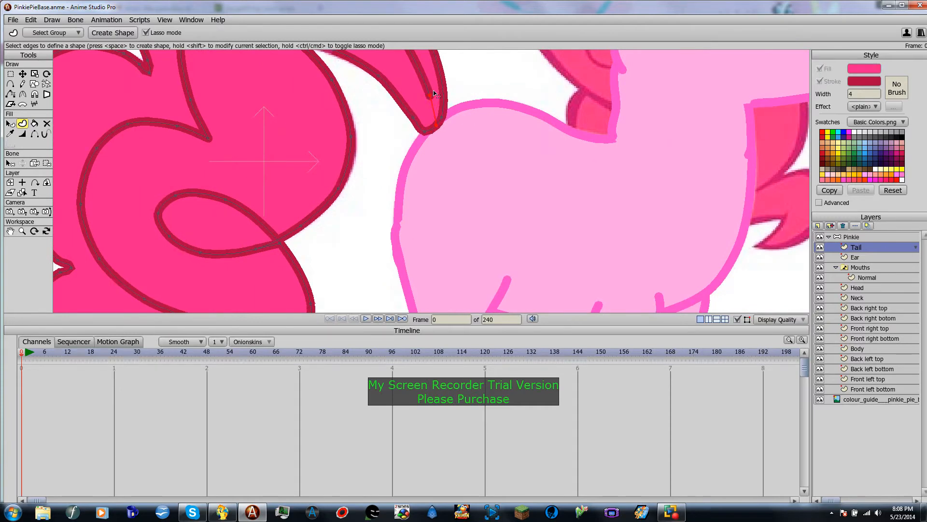
pyautogui.click(127, 32)
# Examine the finished tail with its inner hair lines, viewing it from the Pinkie layer without edit points
pyautogui.scroll(-5, 500, 189)
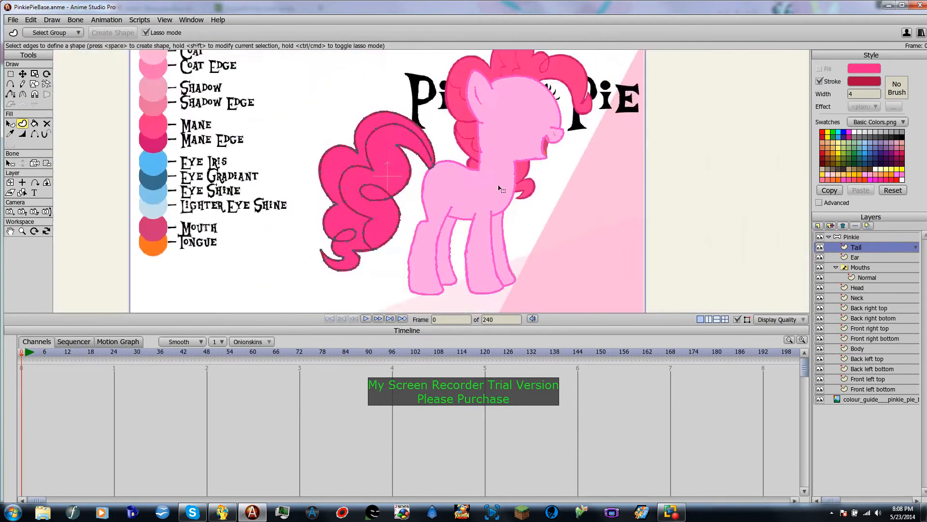
pyautogui.scroll(2, 476, 191)
pyautogui.click(855, 257)
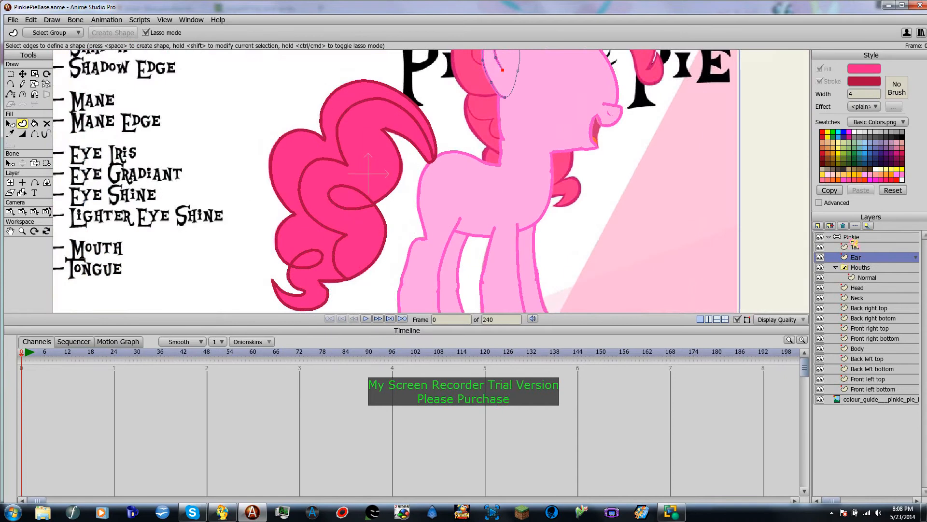
pyautogui.click(853, 237)
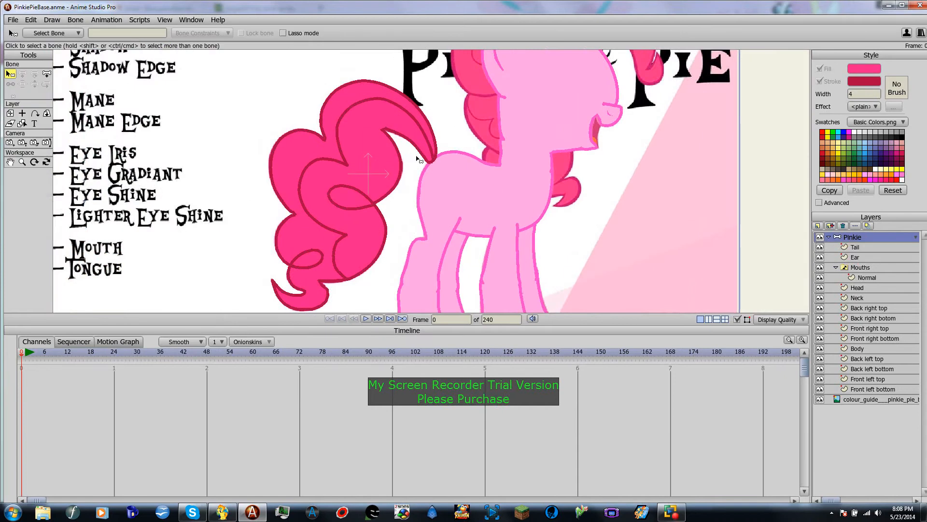
pyautogui.scroll(-1, 455, 161)
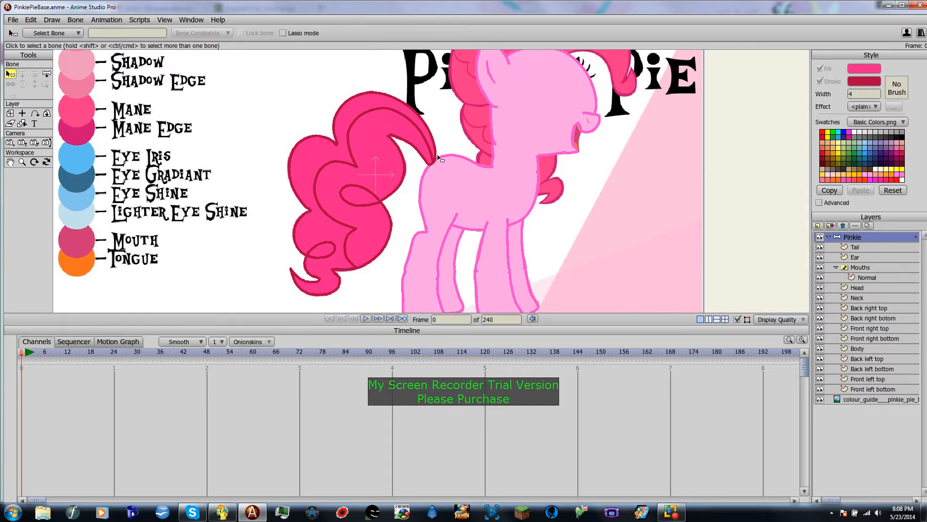
pyautogui.click(874, 248)
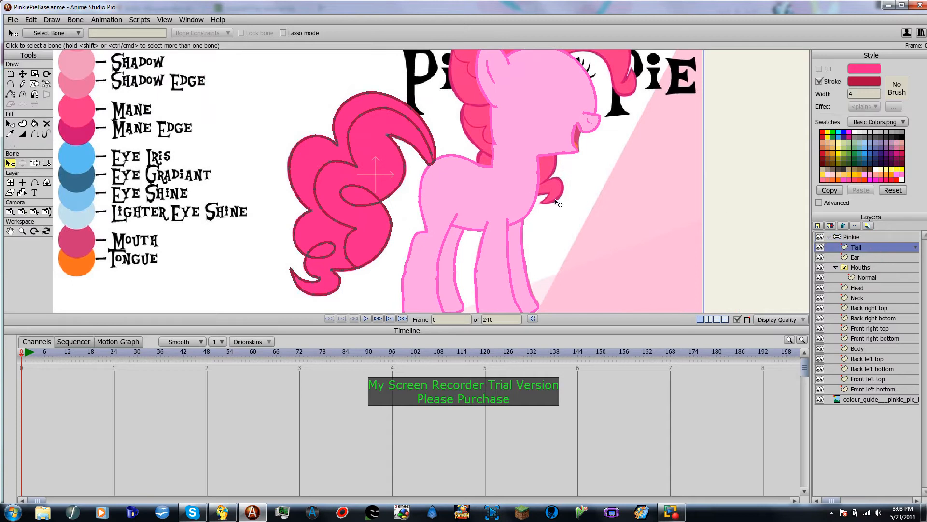
pyautogui.scroll(4, 483, 184)
pyautogui.scroll(-7, 483, 184)
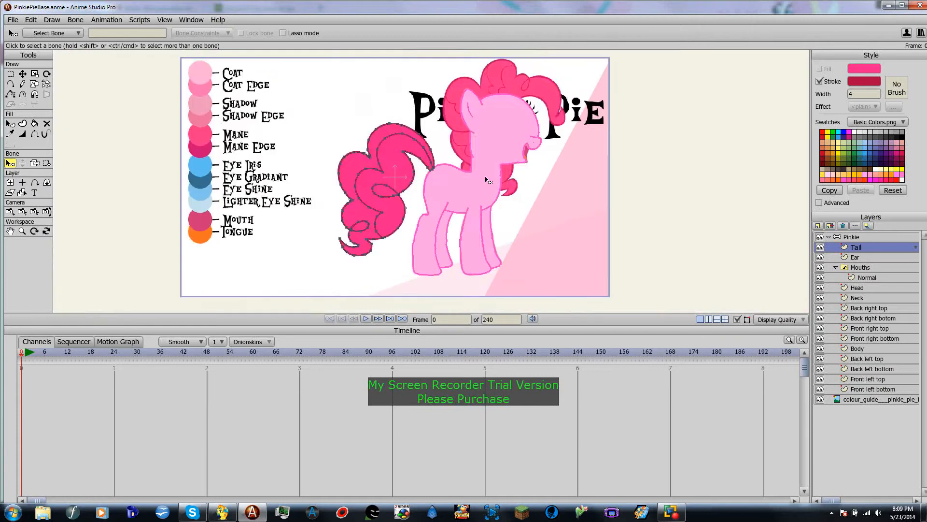
# Import the Fluttershy object from Fluttershybase.anme in the Fluttershy vectors folder
pyautogui.moveTo(557, 177); pyautogui.dragTo(618, 159)
pyautogui.click(13, 20)
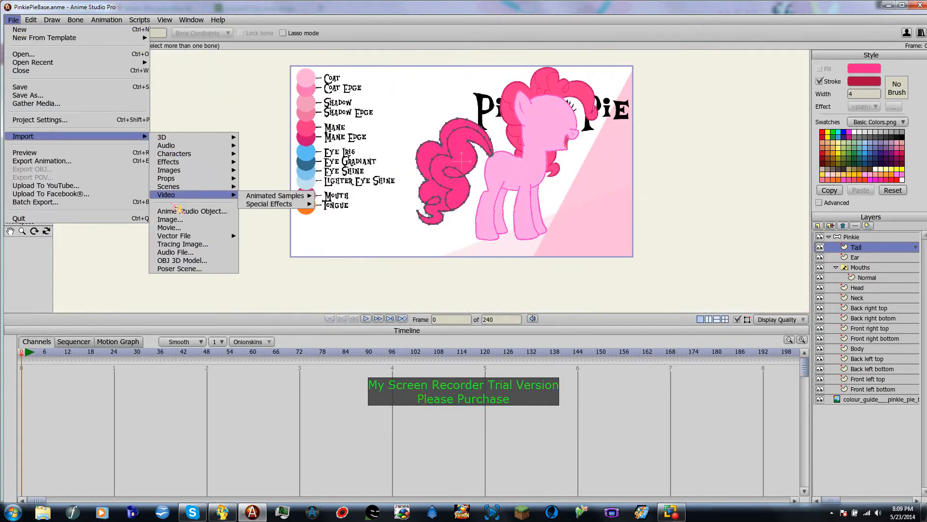
pyautogui.click(193, 218)
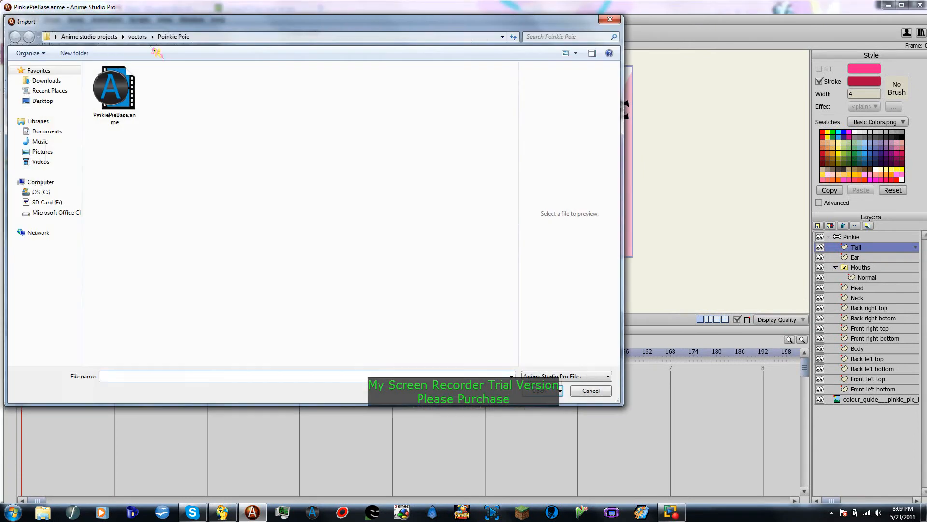
pyautogui.click(140, 38)
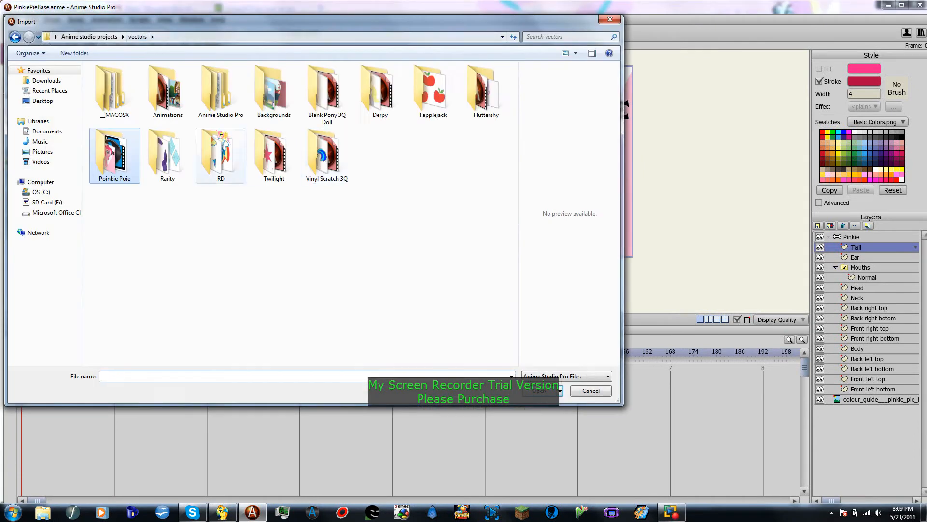
pyautogui.click(497, 107)
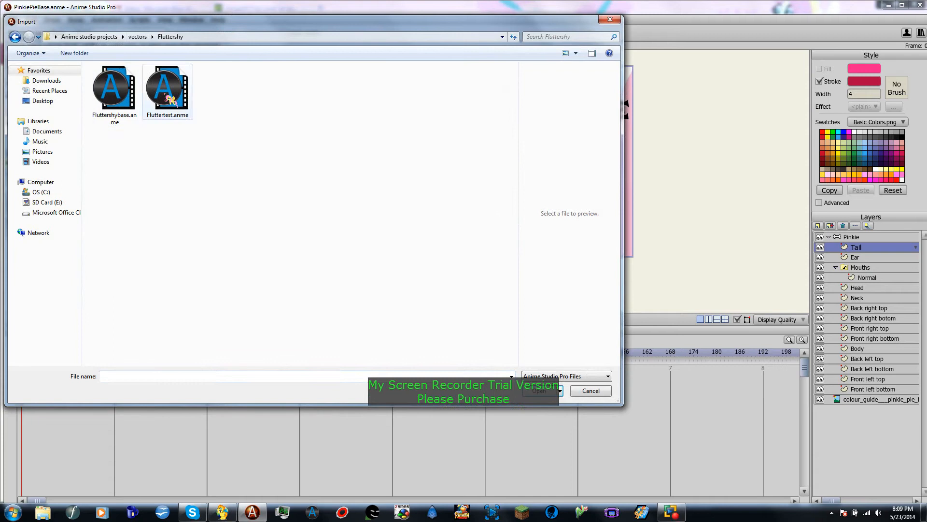
pyautogui.click(121, 86)
pyautogui.click(550, 391)
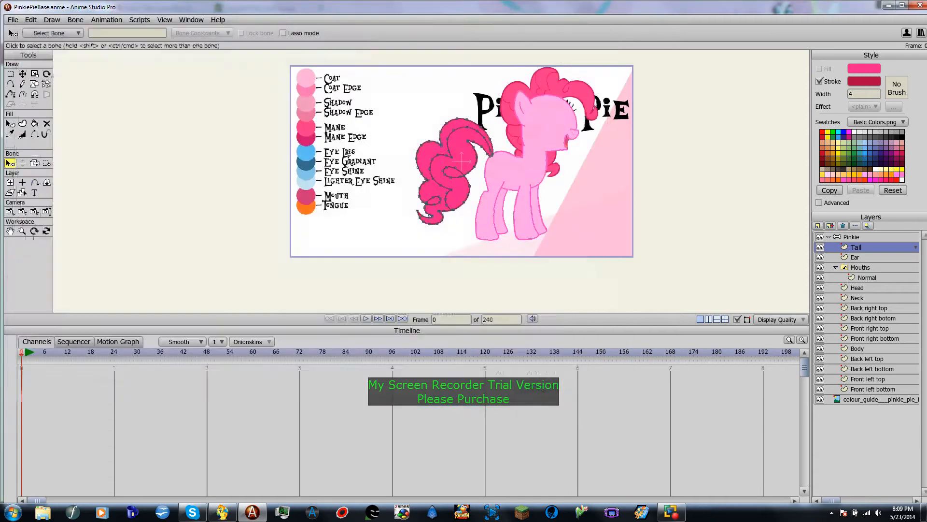
pyautogui.click(328, 206)
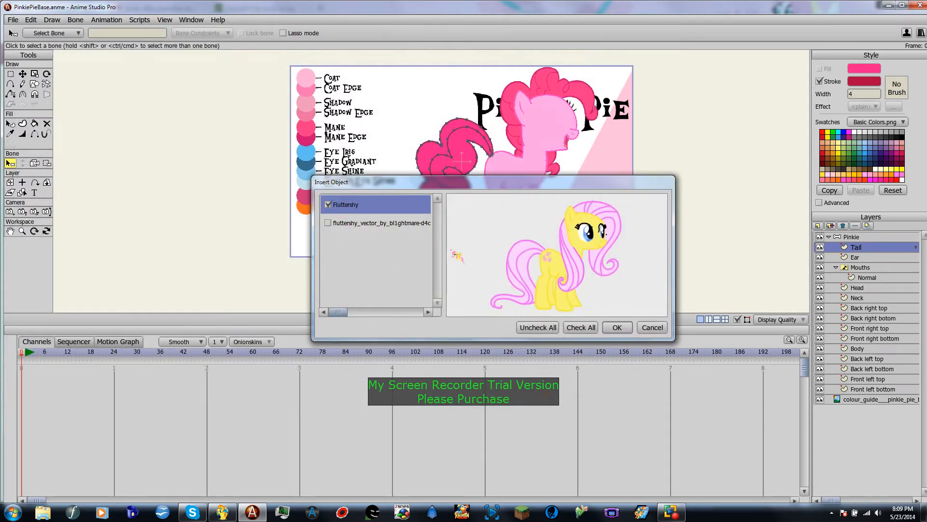
pyautogui.click(616, 327)
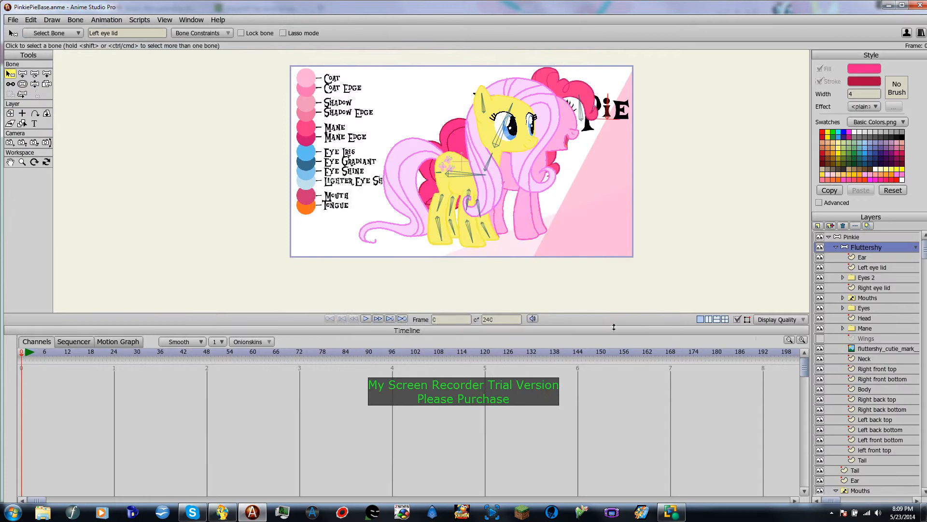
# Move the Fluttershy layer off the canvas, to the empty area beside the colour swatches
pyautogui.click(10, 113)
pyautogui.moveTo(456, 168); pyautogui.dragTo(158, 167)
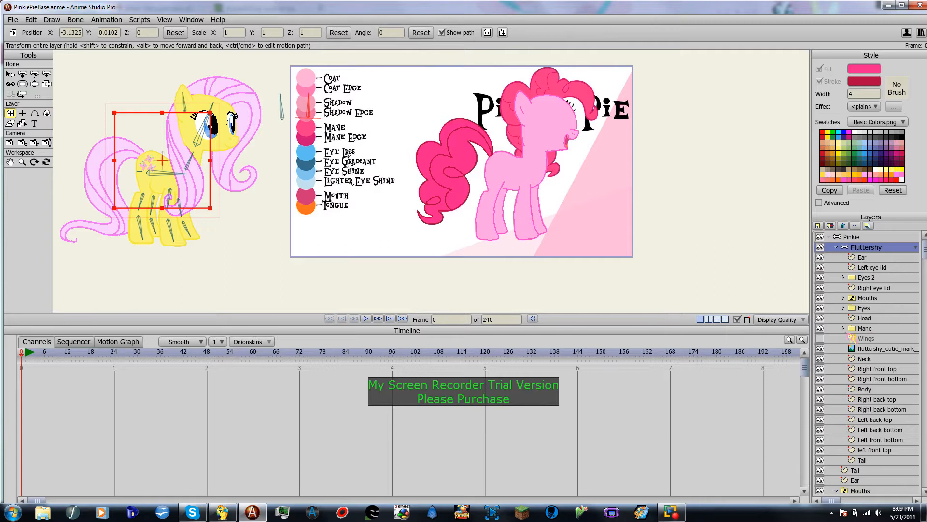
# Examine Fluttershy's Mane front and Mane back layers, compare them with Pinkie's mane in the guide, and reselect the Fluttershy layer
pyautogui.click(851, 329)
pyautogui.click(900, 340)
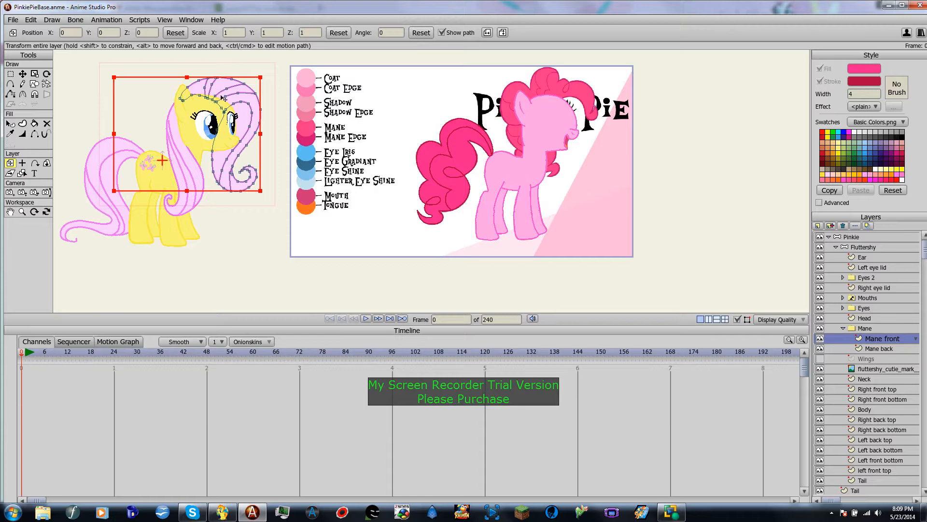
pyautogui.click(892, 349)
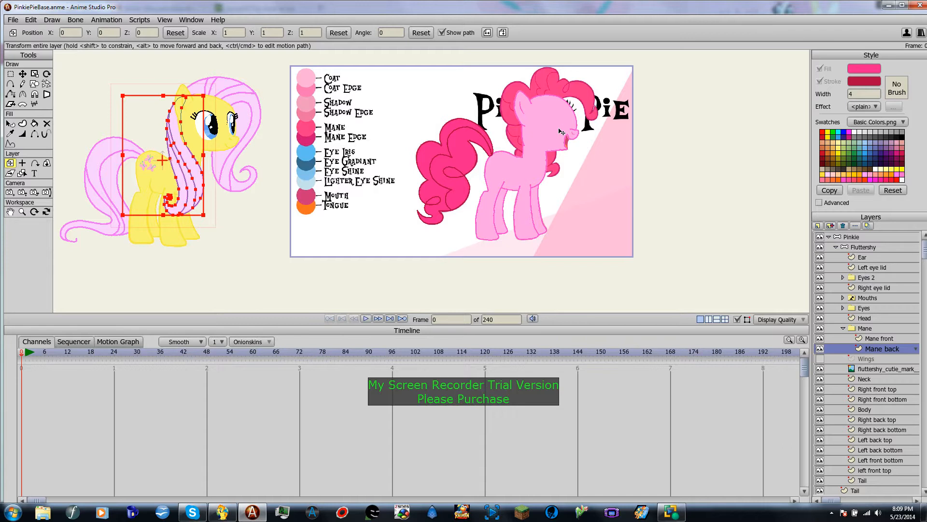
pyautogui.moveTo(582, 200); pyautogui.dragTo(535, 199)
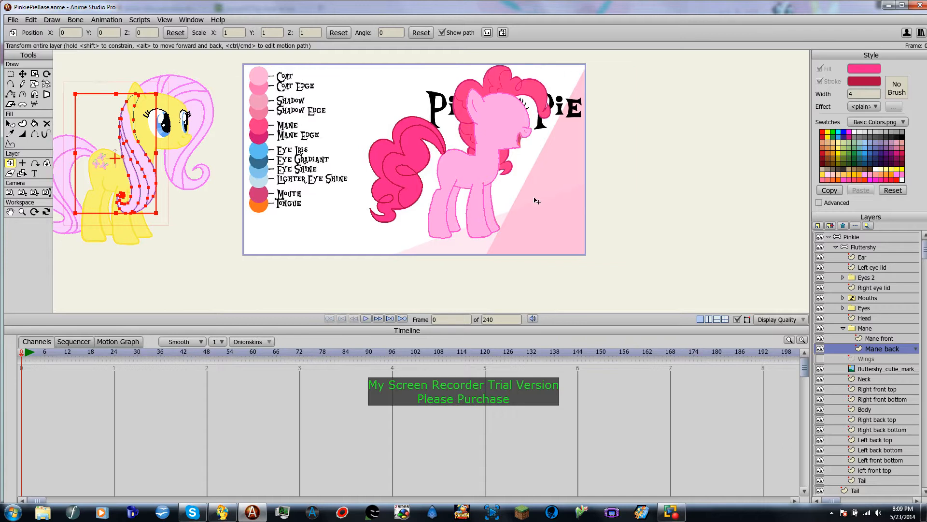
pyautogui.scroll(2, 535, 199)
pyautogui.moveTo(576, 149); pyautogui.dragTo(485, 197)
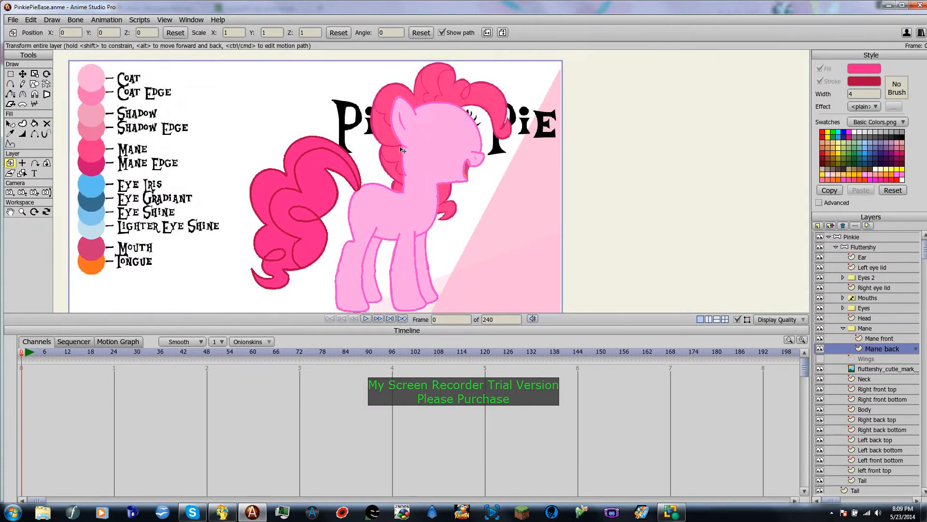
pyautogui.moveTo(335, 176); pyautogui.dragTo(594, 187)
pyautogui.scroll(-1, 433, 190)
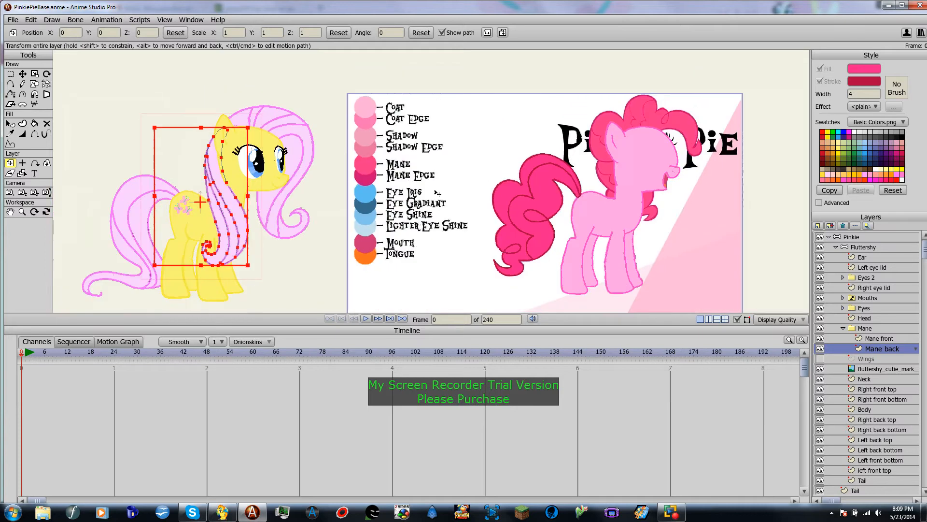
pyautogui.moveTo(594, 227); pyautogui.dragTo(459, 164)
pyautogui.click(865, 247)
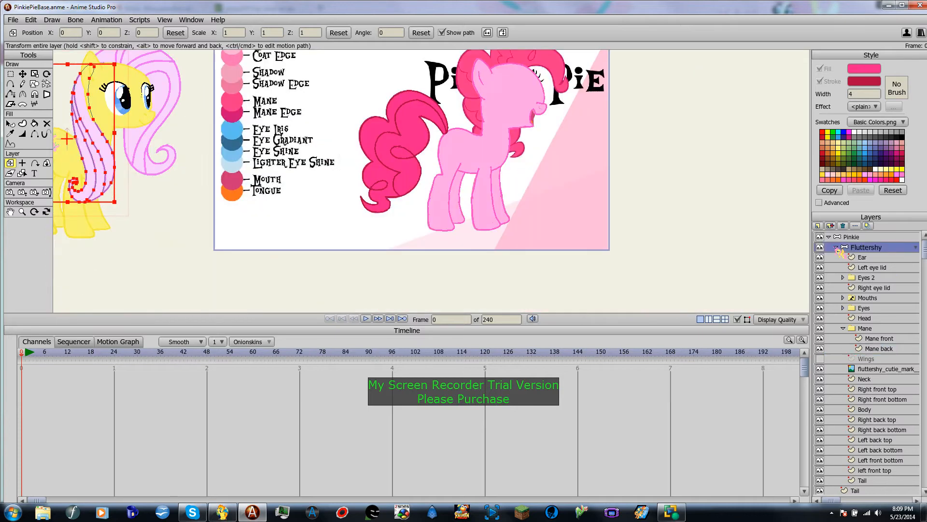
# Collapse the imported Fluttershy layer and delete it from the Pinkie layer
pyautogui.click(836, 247)
pyautogui.click(843, 226)
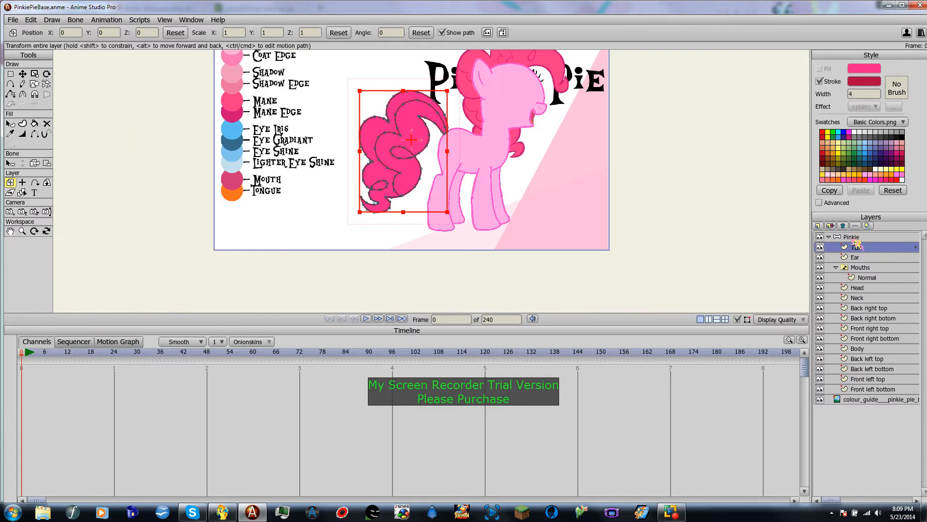
pyautogui.click(864, 270)
# Create a group layer named Mane directly above the Tail layer
pyautogui.click(856, 247)
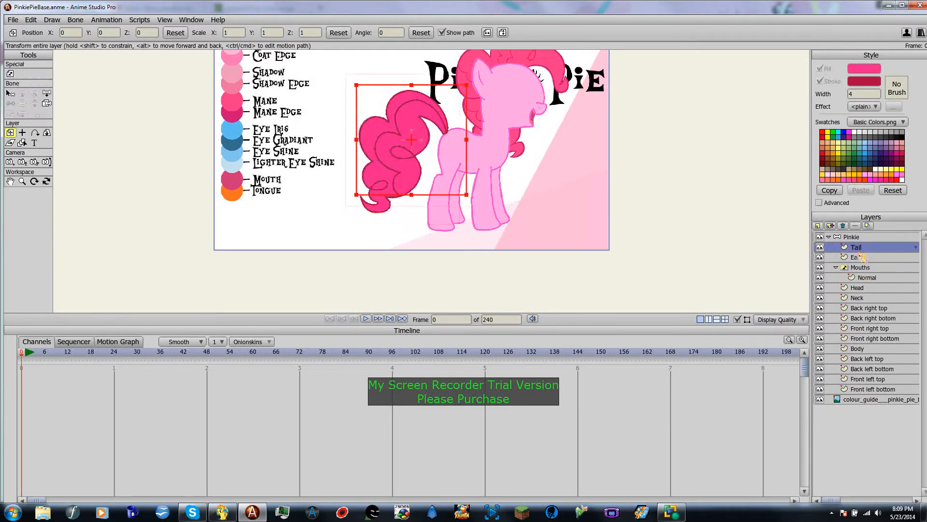
pyautogui.click(818, 226)
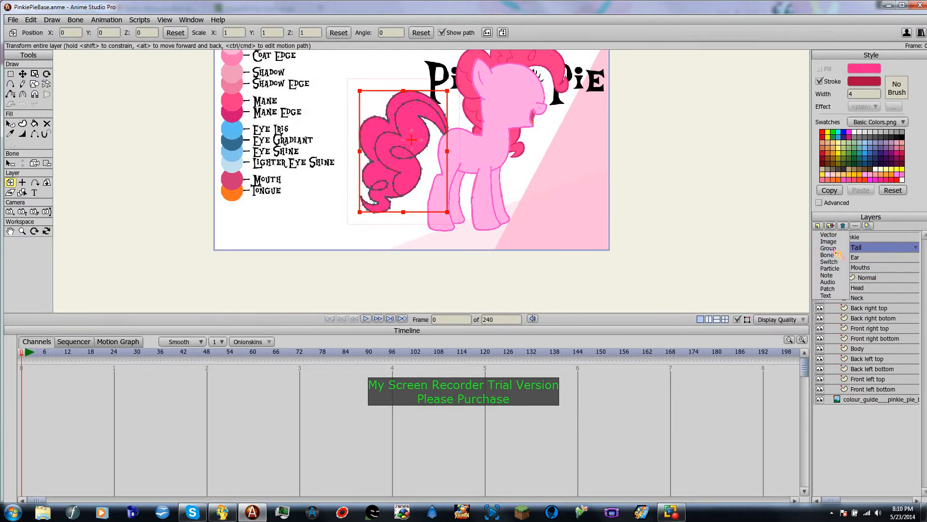
pyautogui.click(830, 248)
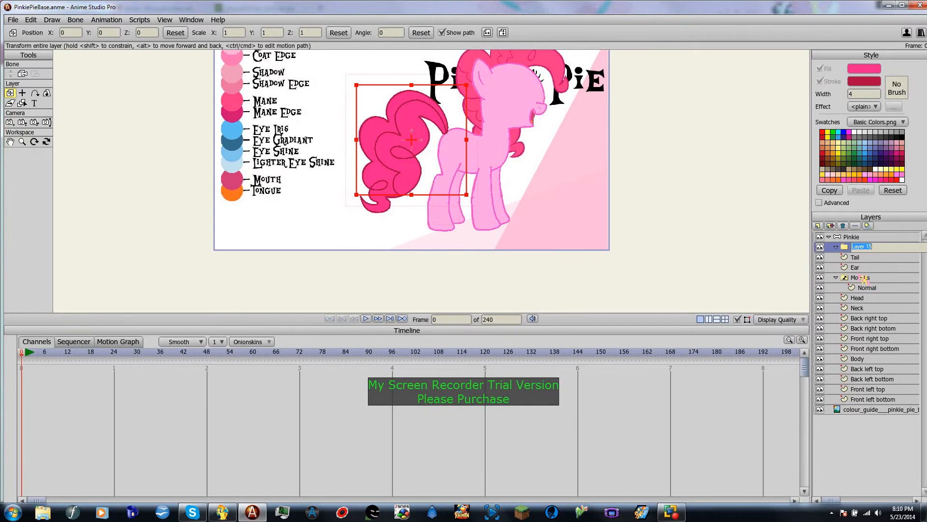
pyautogui.write('Mane')
pyautogui.press('Return')
# Add a vector layer named Mane top and place it inside the Mane group
pyautogui.click(867, 256)
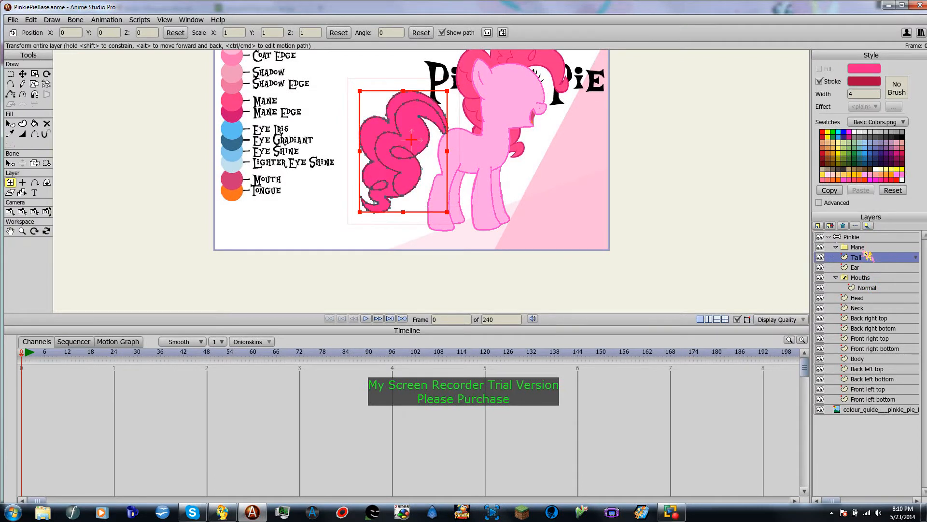
pyautogui.click(862, 246)
pyautogui.click(819, 225)
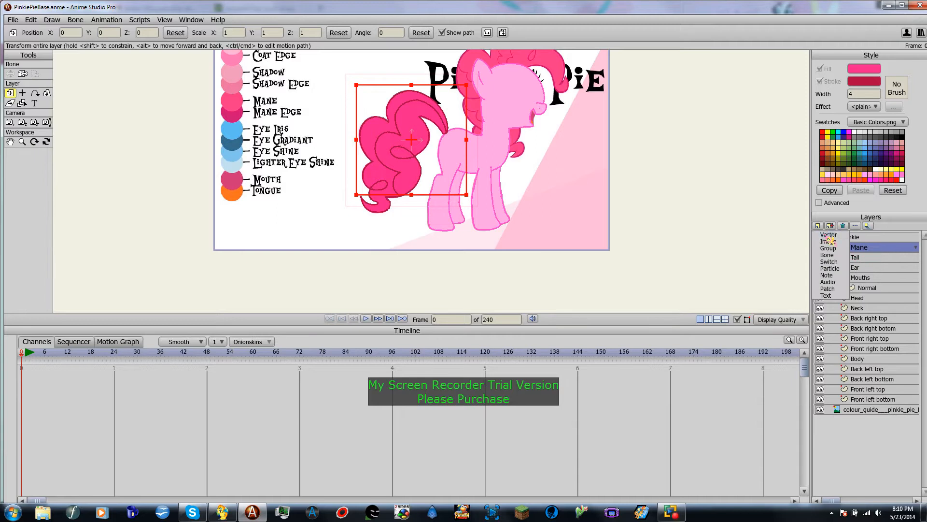
pyautogui.click(826, 234)
pyautogui.press('BackSpace')
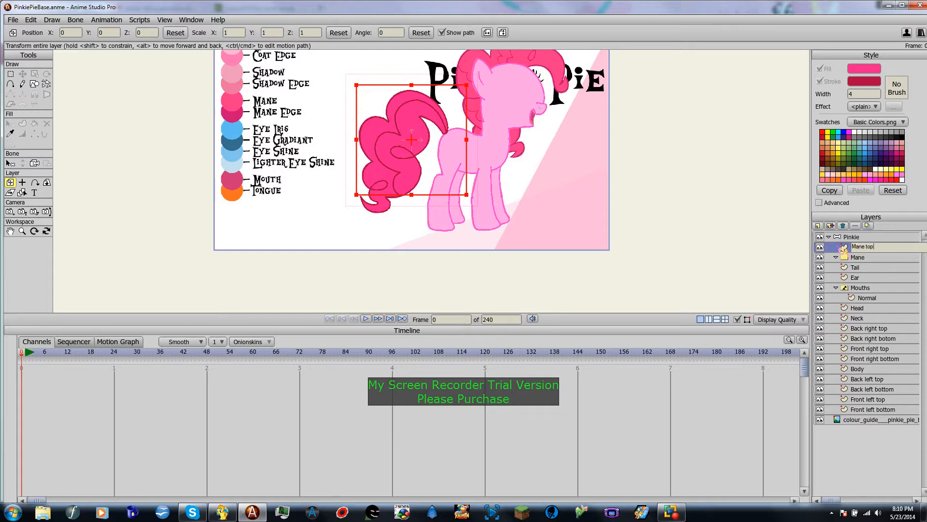
pyautogui.press('Escape')
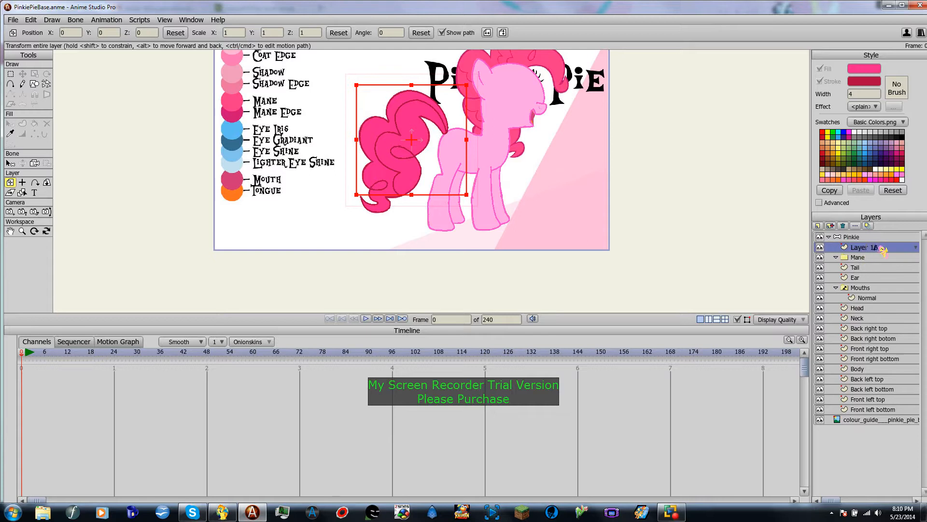
pyautogui.doubleClick(876, 248)
pyautogui.click(872, 240)
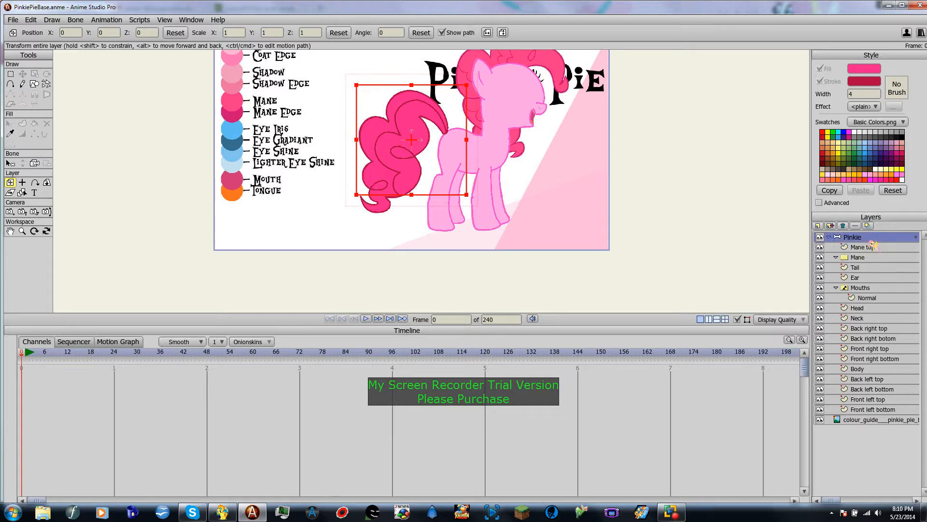
pyautogui.moveTo(876, 248); pyautogui.dragTo(875, 263)
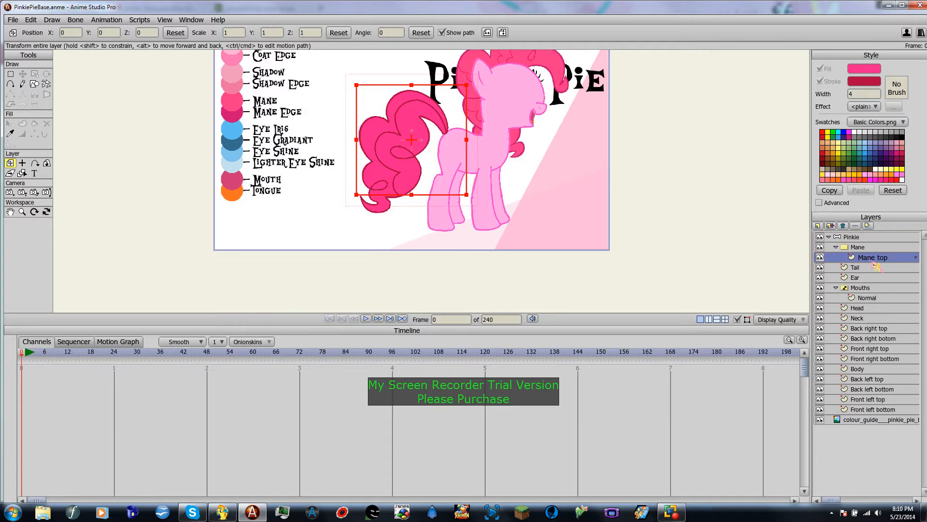
# Hide the Head and Ear layers to expose the guide's mane, with the Add Point tool ready on Mane top
pyautogui.scroll(3, 515, 124)
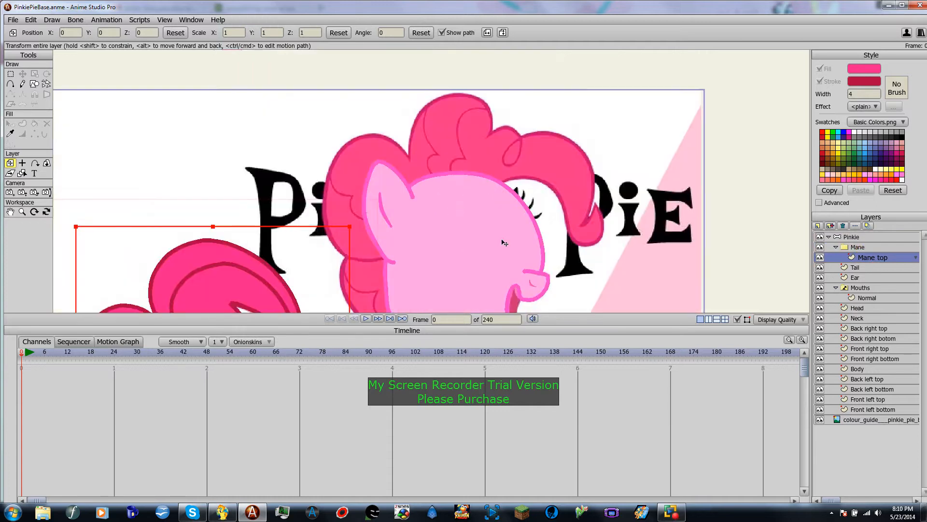
pyautogui.click(10, 83)
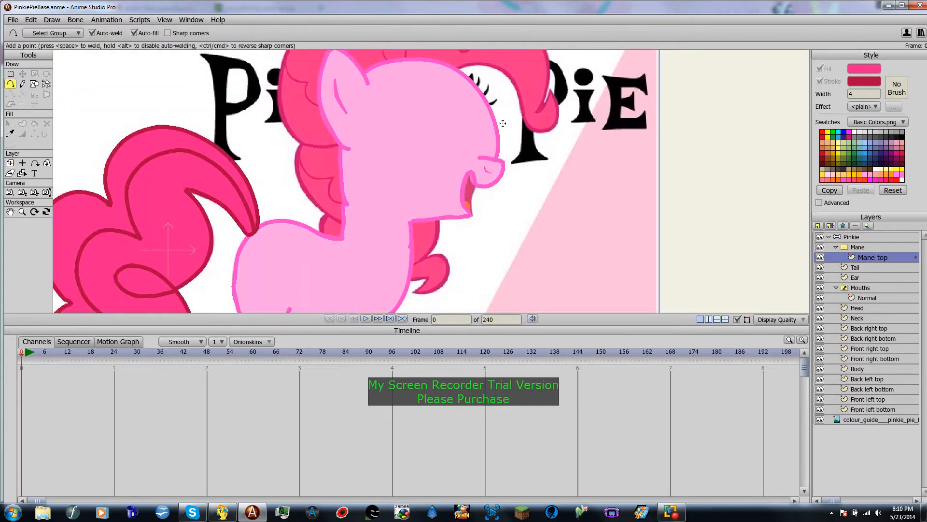
pyautogui.scroll(-1, 474, 99)
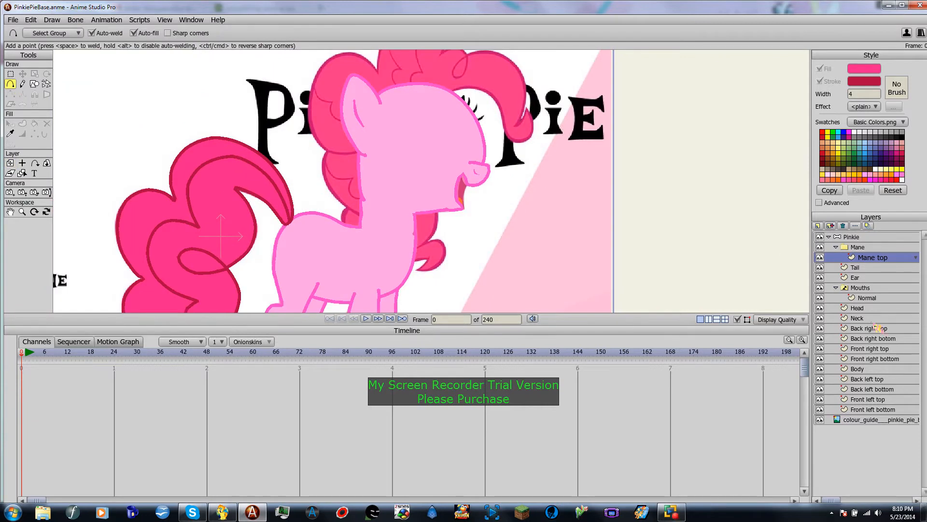
pyautogui.click(820, 308)
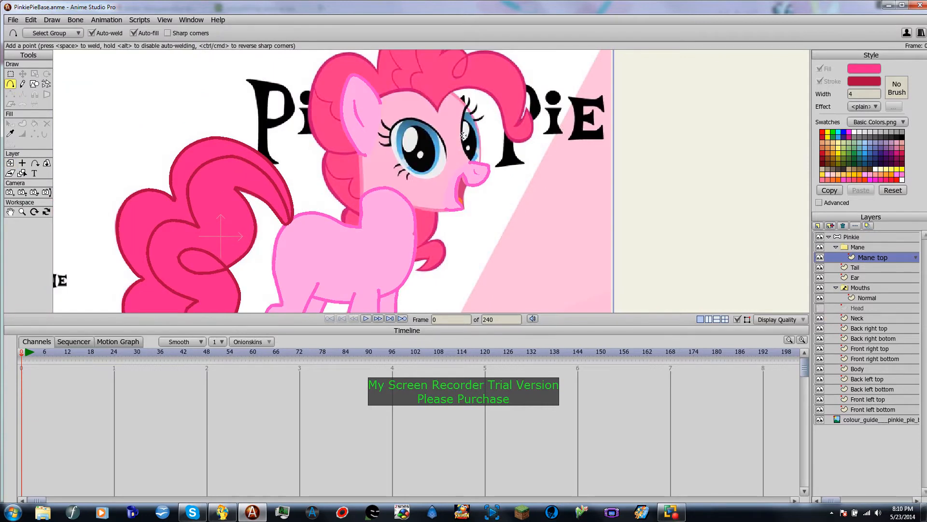
pyautogui.click(820, 277)
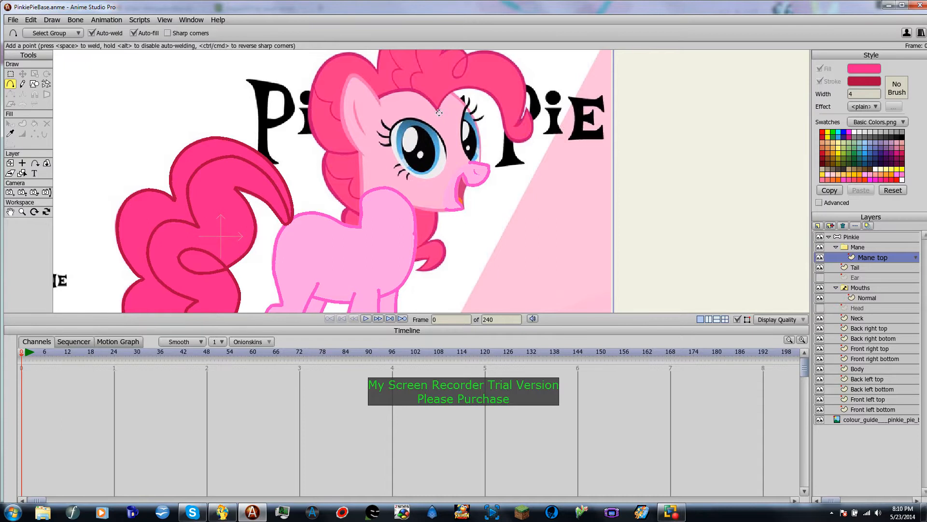
pyautogui.scroll(-2, 440, 113)
pyautogui.scroll(2, 458, 139)
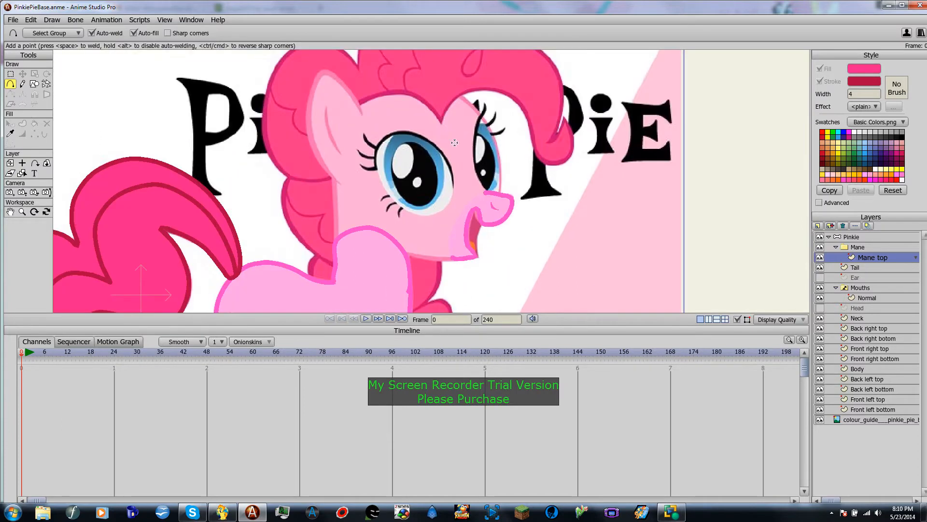
# Trace the guide's upper mane as a closed filled outline, from the forehead tip around the curls and behind the ear back to the start
pyautogui.moveTo(441, 121); pyautogui.dragTo(447, 109)
pyautogui.moveTo(447, 109); pyautogui.dragTo(467, 90)
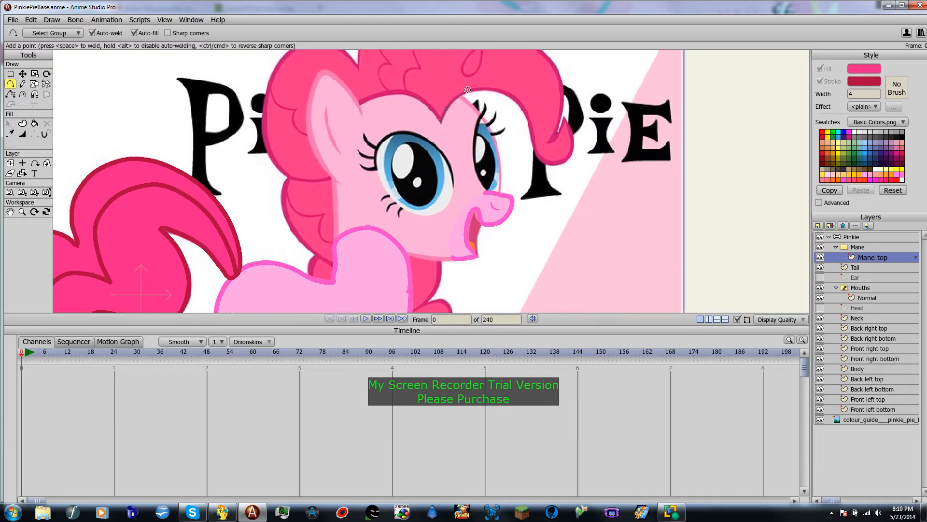
pyautogui.click(496, 90)
pyautogui.click(561, 110)
pyautogui.moveTo(589, 98); pyautogui.dragTo(589, 159)
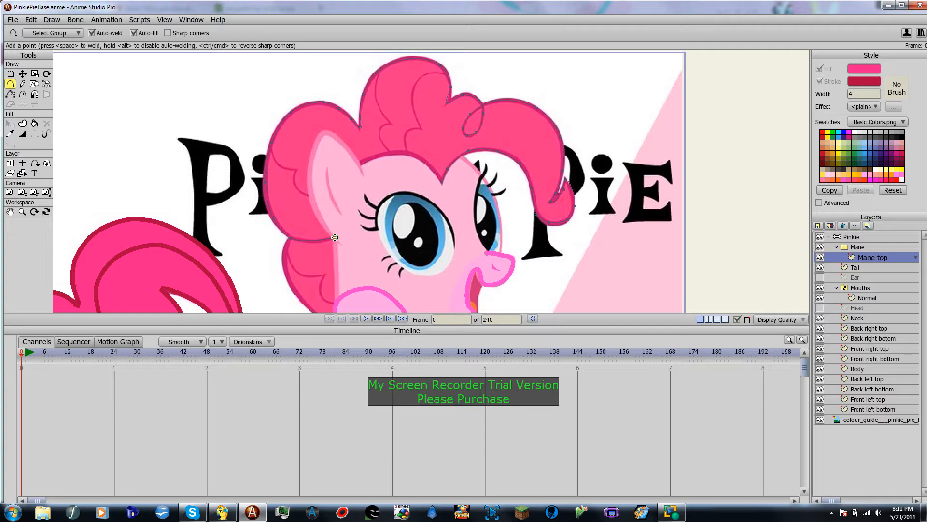
pyautogui.moveTo(334, 238); pyautogui.dragTo(357, 164)
pyautogui.moveTo(357, 165); pyautogui.dragTo(359, 164)
pyautogui.click(442, 181)
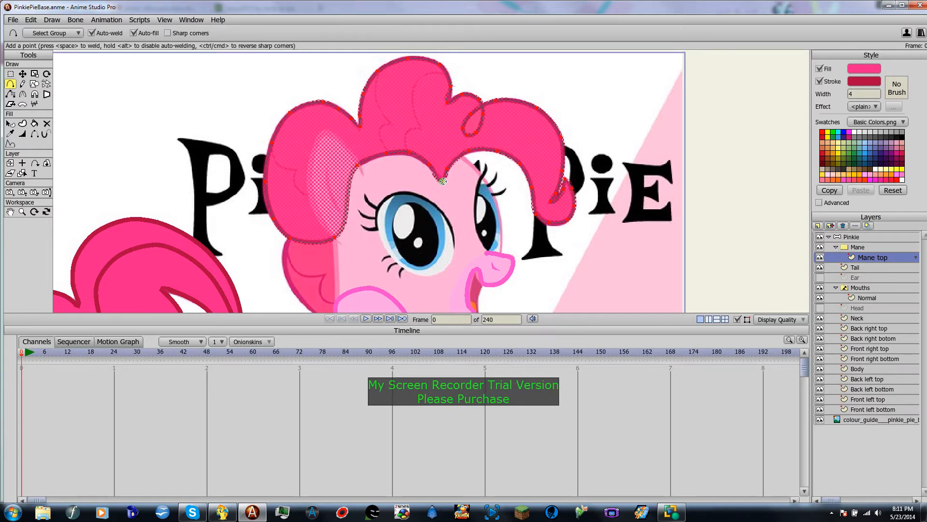
# Move the Mane top layer out of the Mane group to just below Ear, and check it with Ear shown and hidden
pyautogui.click(820, 278)
pyautogui.moveTo(871, 257); pyautogui.dragTo(874, 283)
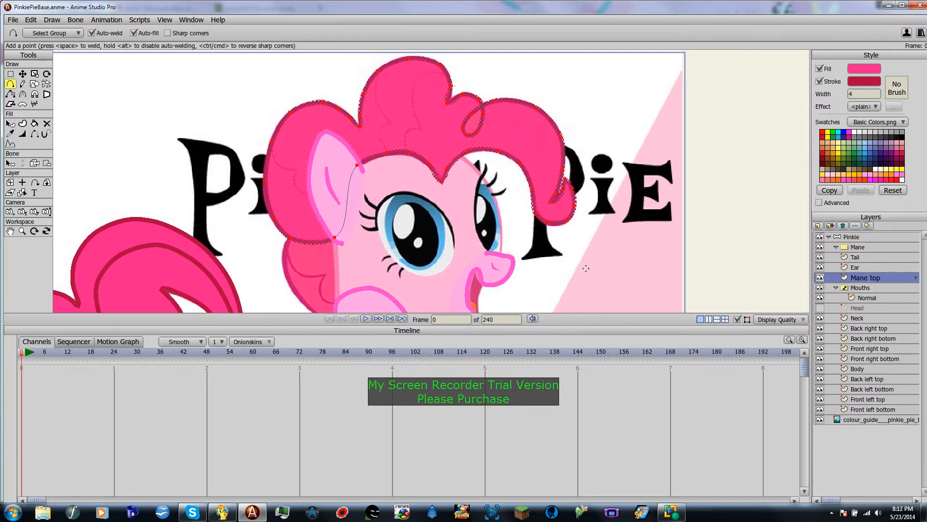
pyautogui.click(853, 237)
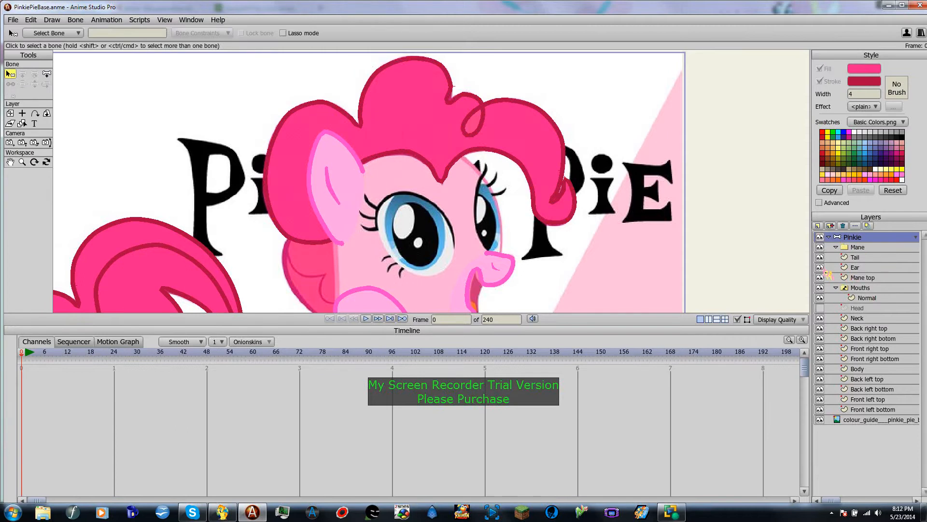
pyautogui.click(820, 267)
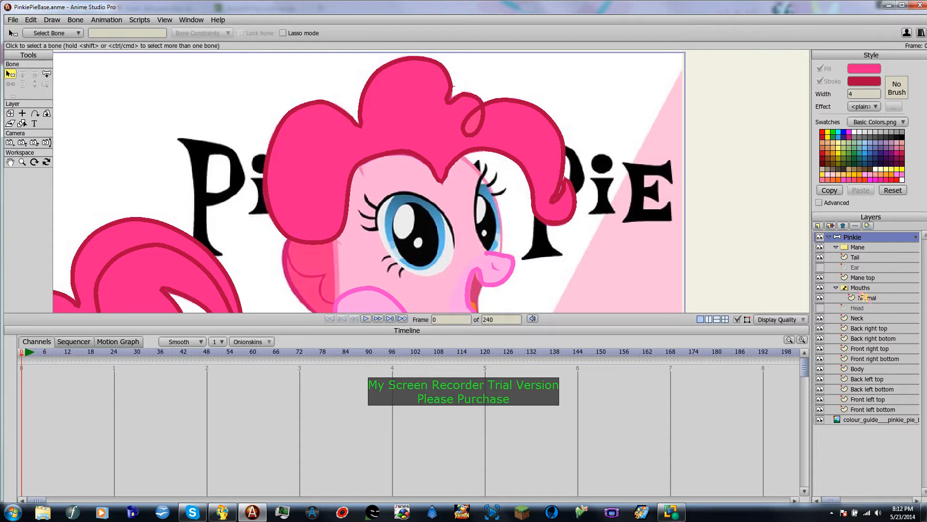
# Move the Tail and Ear layers below Head, and make Ear and Head visible again
pyautogui.click(855, 249)
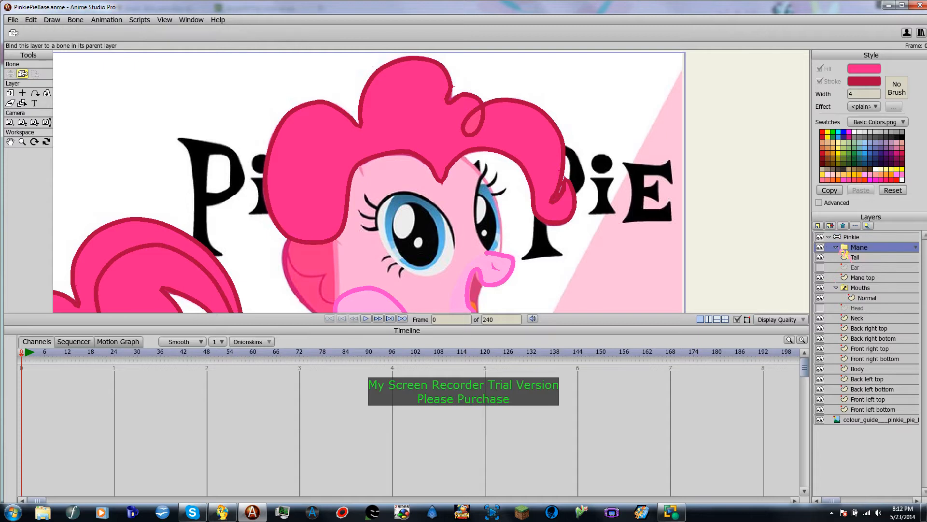
pyautogui.click(863, 260)
pyautogui.moveTo(867, 265); pyautogui.dragTo(871, 313)
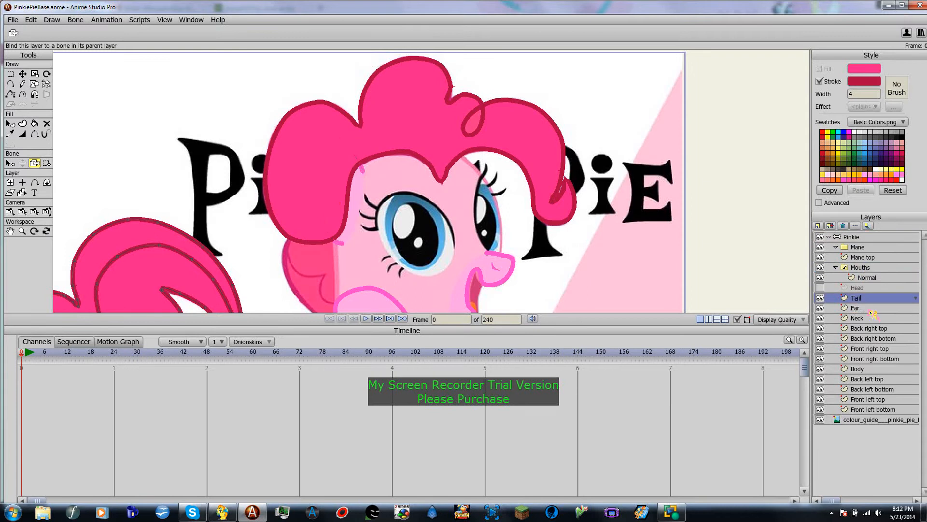
pyautogui.click(858, 288)
pyautogui.click(820, 288)
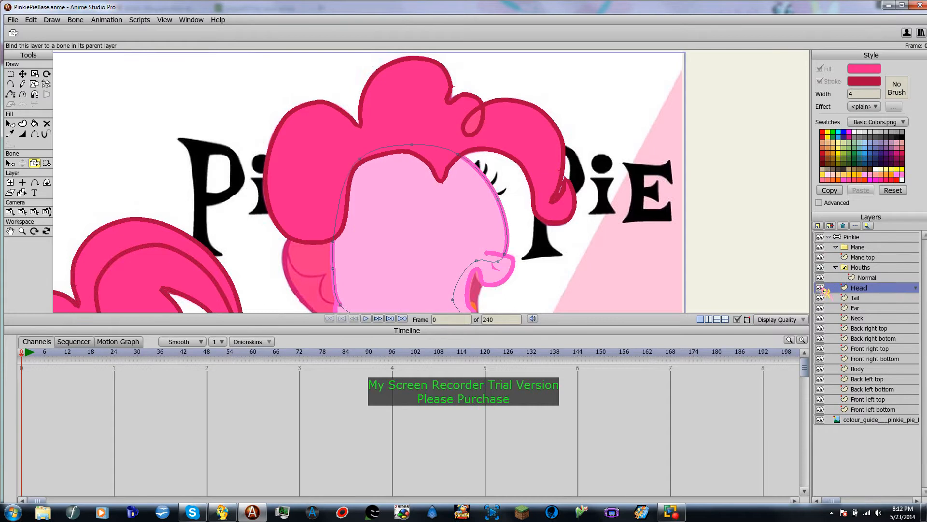
# Move the Ear layer above the Mane group so the ear sits in front of the mane
pyautogui.click(869, 270)
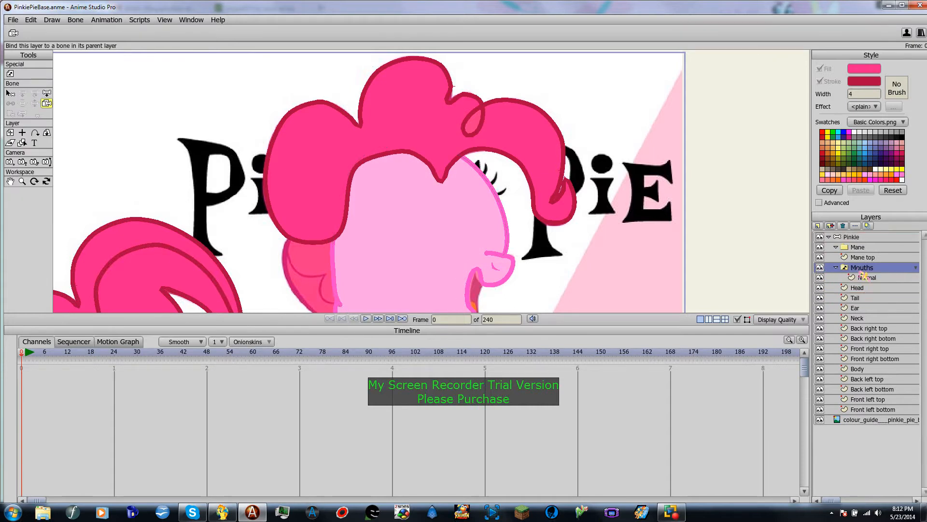
pyautogui.click(862, 257)
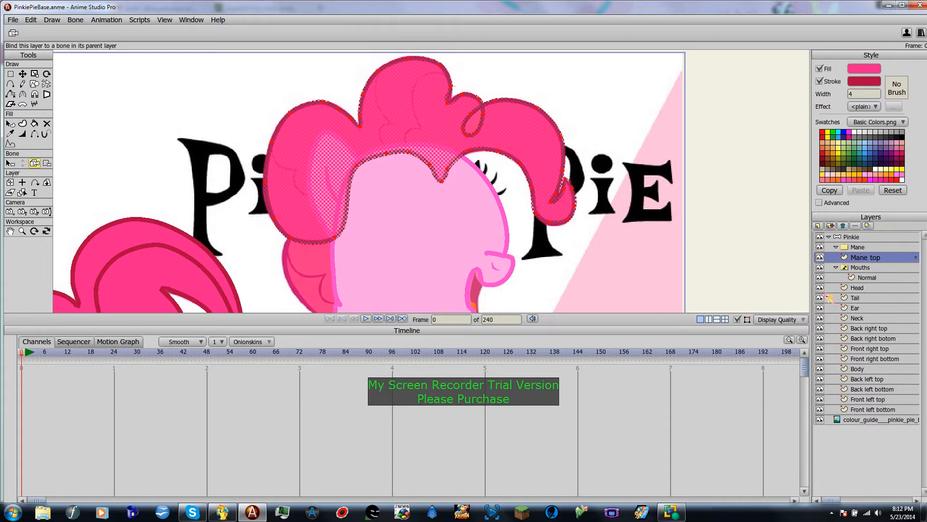
pyautogui.click(855, 248)
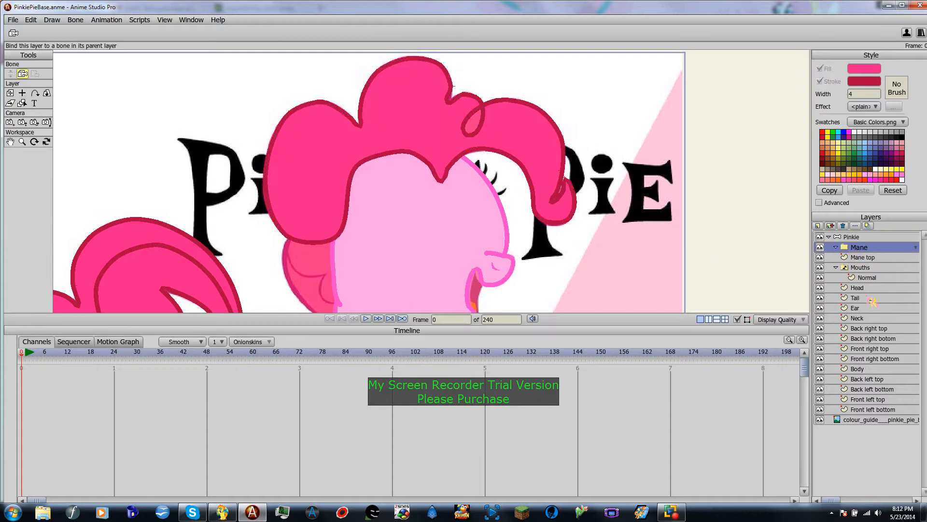
pyautogui.moveTo(865, 310); pyautogui.dragTo(859, 247)
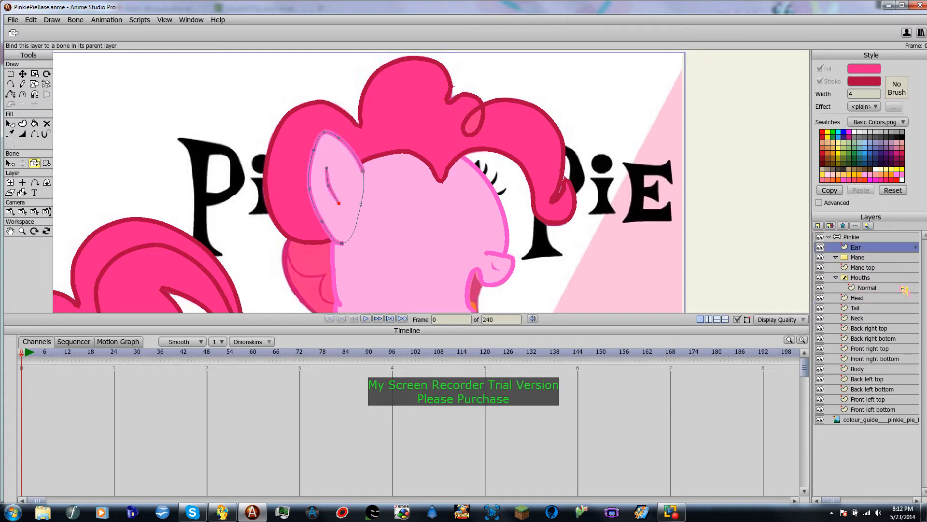
# Examine how the Mane top shape fits around the ear, forehead and face
pyautogui.click(871, 269)
pyautogui.scroll(5, 319, 153)
pyautogui.moveTo(447, 276); pyautogui.dragTo(461, 195)
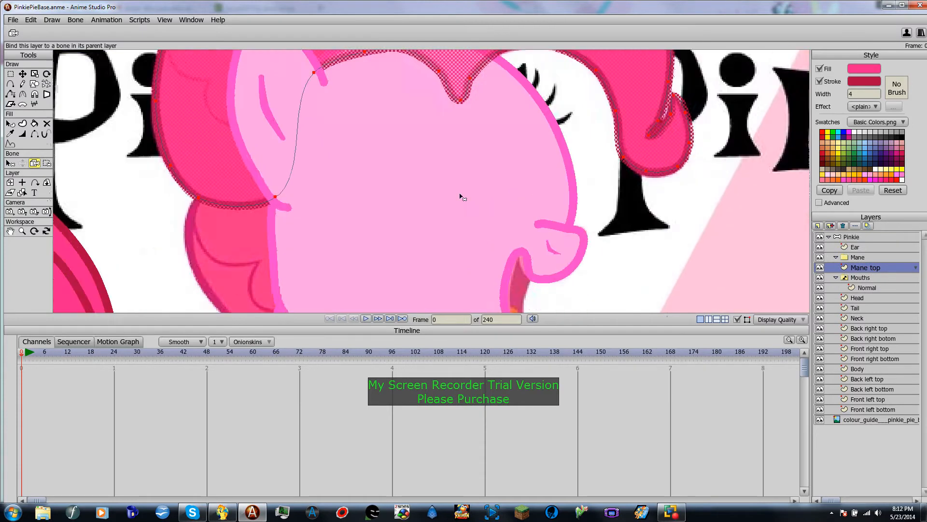
pyautogui.scroll(-2, 662, 248)
pyautogui.scroll(-3, 662, 248)
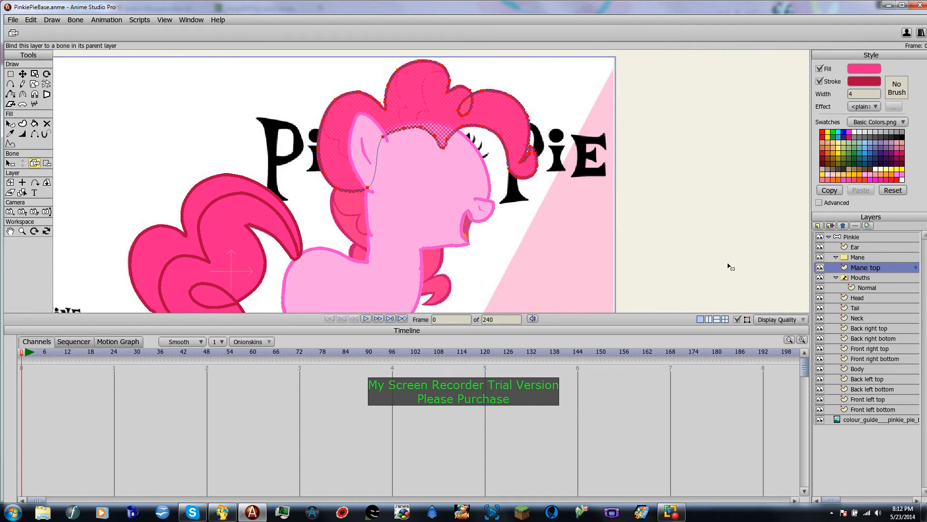
pyautogui.scroll(2, 460, 146)
pyautogui.scroll(-1, 495, 163)
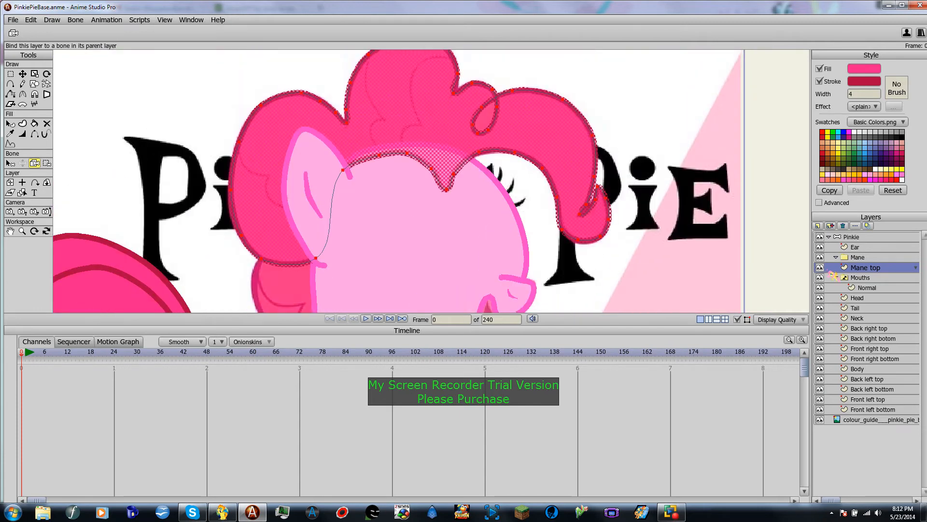
# Hide the Mane top layer and trace the two inner hair lines of the tall middle tuft over the guide with the Add Point tool
pyautogui.click(820, 268)
pyautogui.scroll(4, 486, 174)
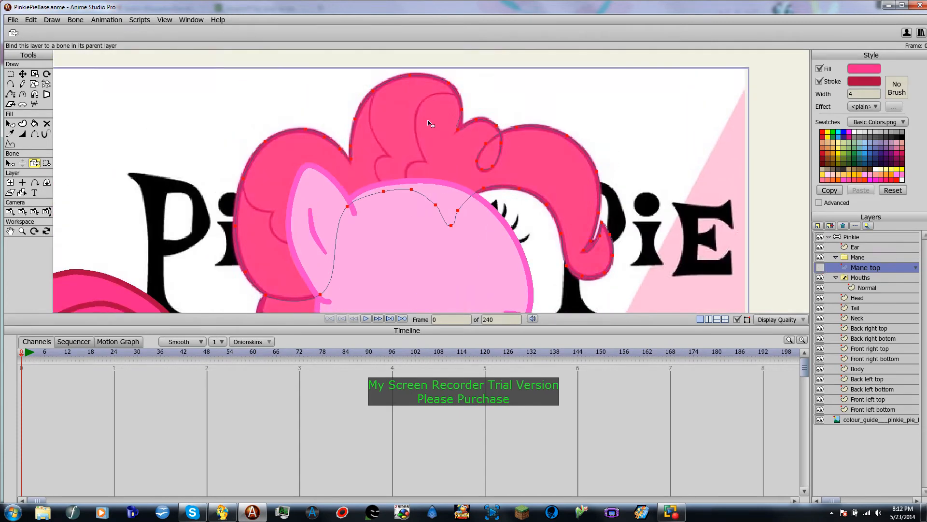
pyautogui.scroll(-1, 467, 228)
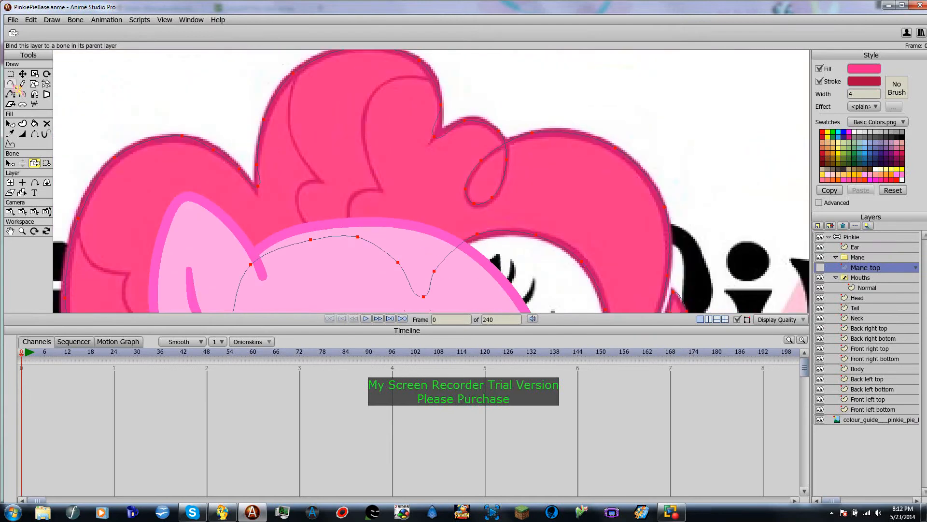
pyautogui.click(10, 83)
pyautogui.click(430, 79)
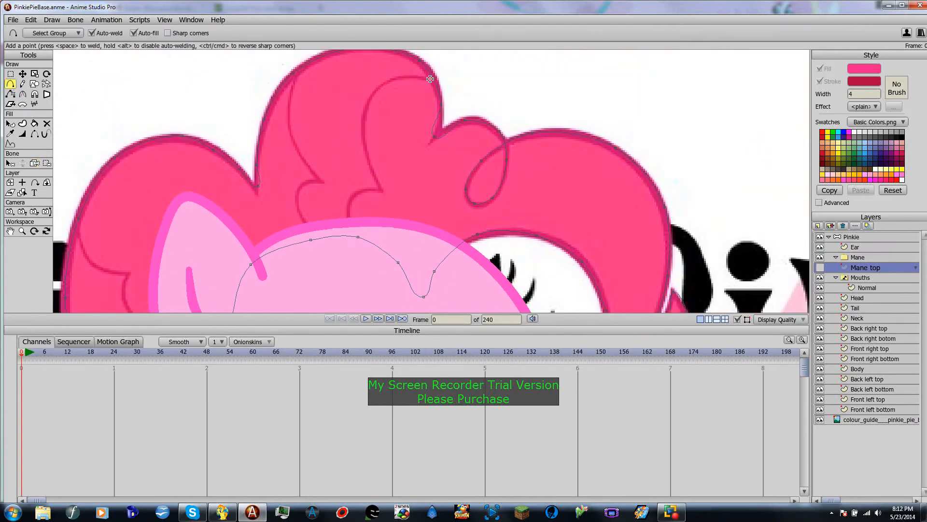
pyautogui.moveTo(399, 77); pyautogui.dragTo(351, 235)
pyautogui.moveTo(290, 100); pyautogui.dragTo(297, 199)
pyautogui.moveTo(297, 200); pyautogui.dragTo(318, 239)
# Trace the inner hair line in the rear curl behind the ear and make the Mane top layer visible again
pyautogui.moveTo(186, 256); pyautogui.dragTo(374, 175)
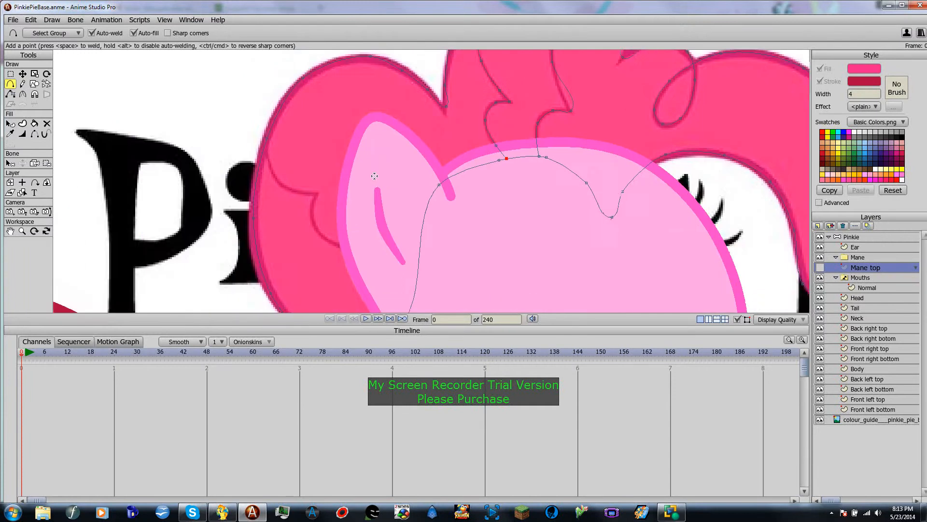
pyautogui.scroll(-3, 374, 175)
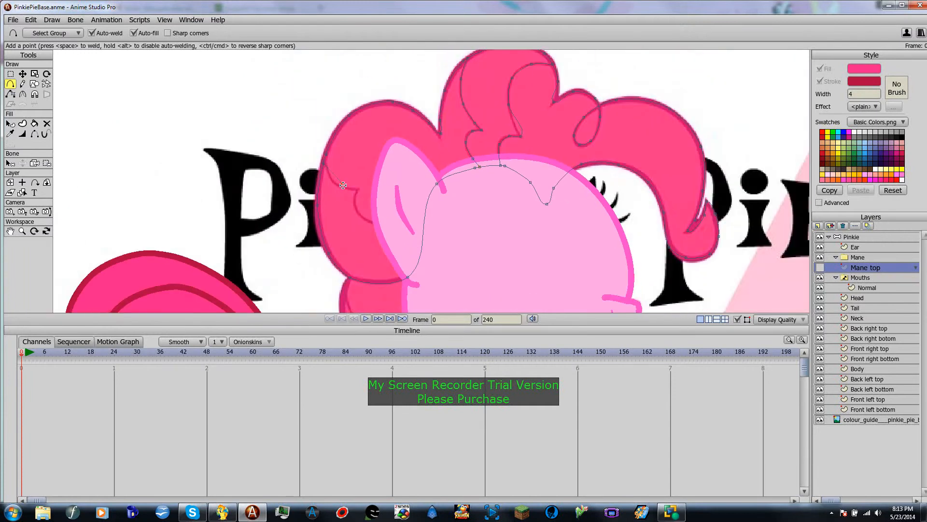
pyautogui.moveTo(333, 183); pyautogui.dragTo(424, 229)
pyautogui.click(347, 189)
pyautogui.moveTo(591, 207); pyautogui.dragTo(406, 217)
pyautogui.click(390, 144)
pyautogui.scroll(1, 392, 140)
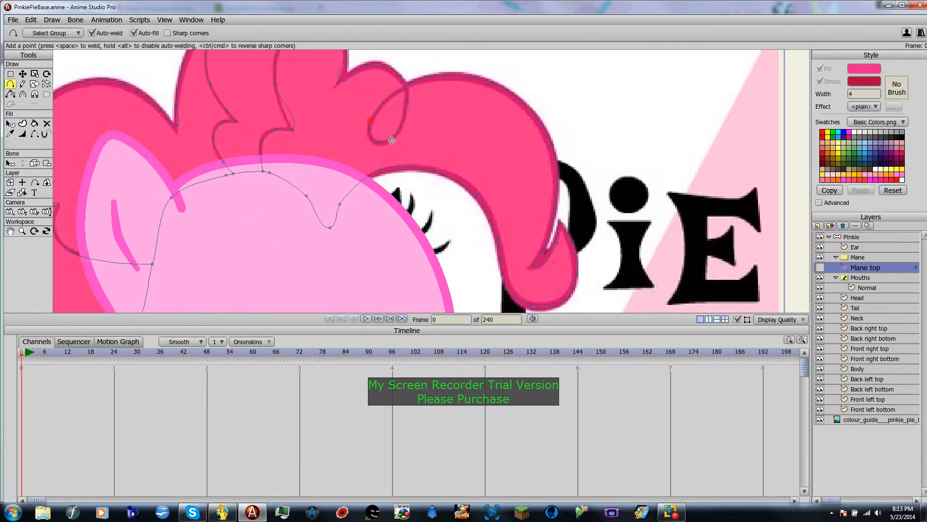
pyautogui.scroll(-1, 431, 117)
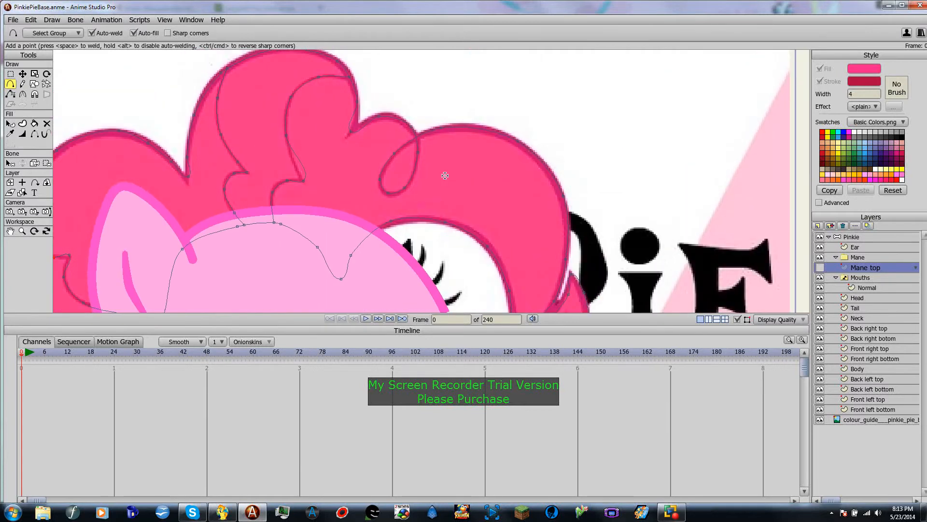
pyautogui.click(821, 269)
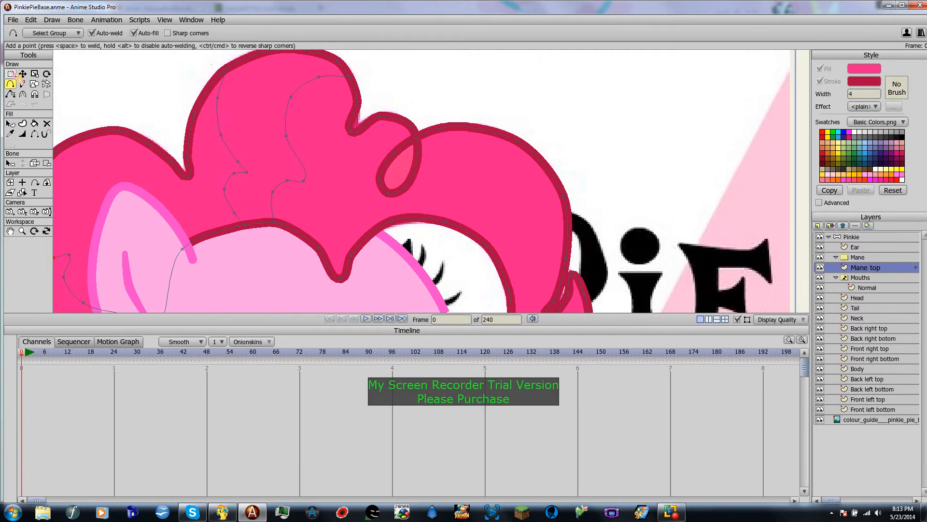
# Add a point where the outline of the small forelock loop crosses itself and try to fill the loop with fill and stroke
pyautogui.click(25, 125)
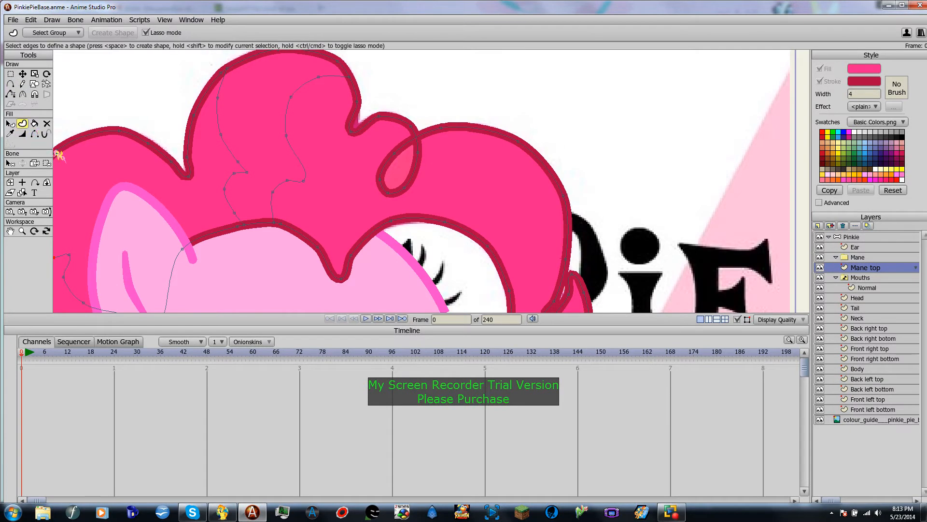
pyautogui.press('p')
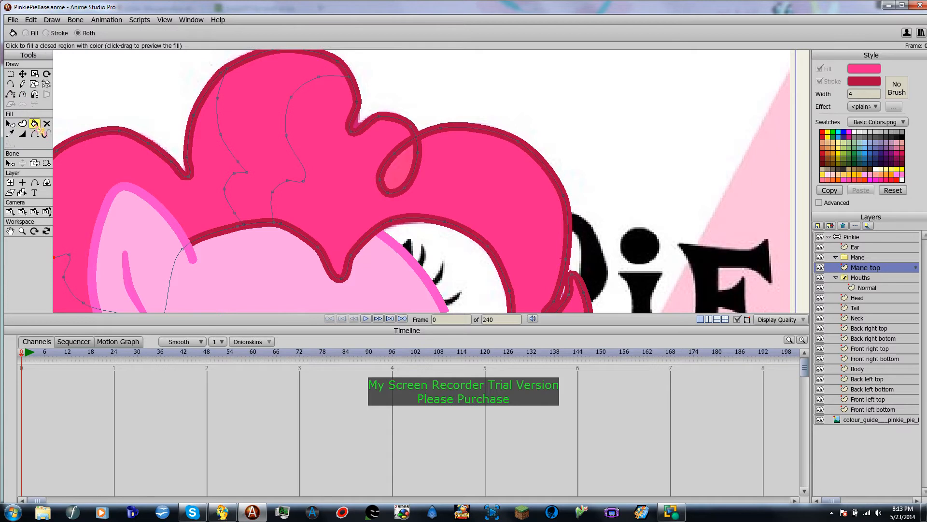
pyautogui.click(400, 163)
pyautogui.click(11, 85)
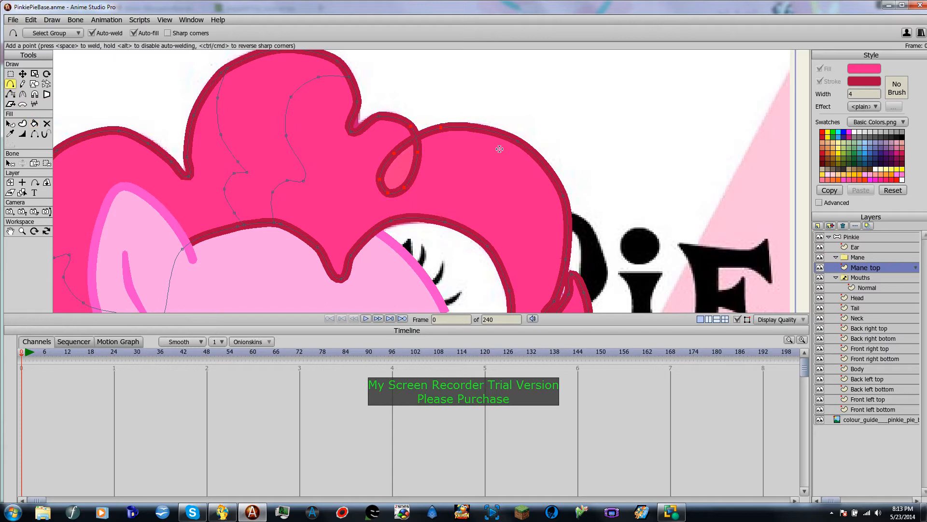
pyautogui.click(416, 137)
pyautogui.click(22, 123)
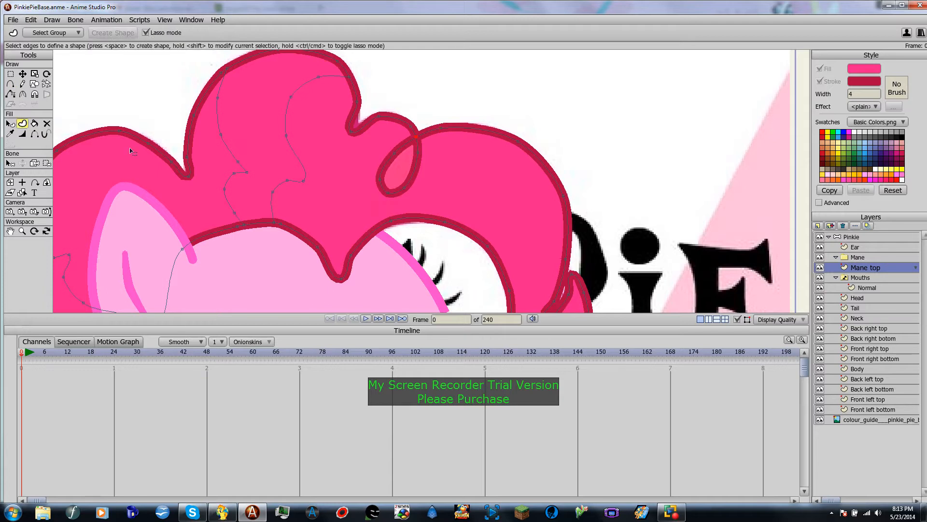
pyautogui.click(35, 123)
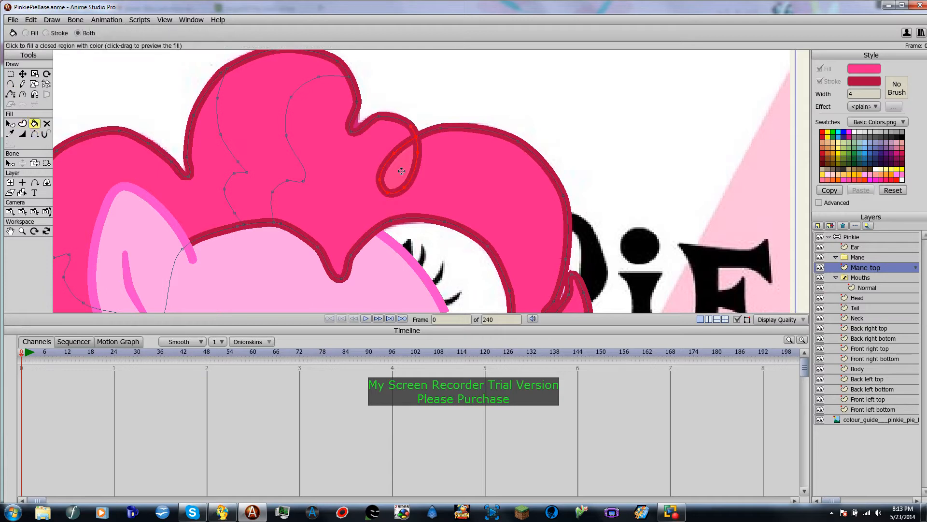
# Hide the colour guide image layer and lasso the edges around the small forelock loop for a new shape
pyautogui.scroll(-1, 456, 186)
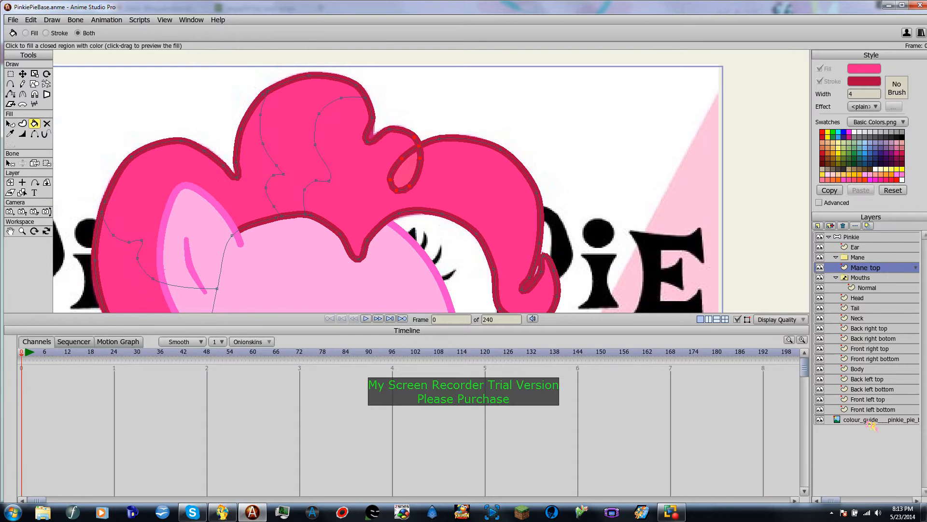
pyautogui.click(823, 421)
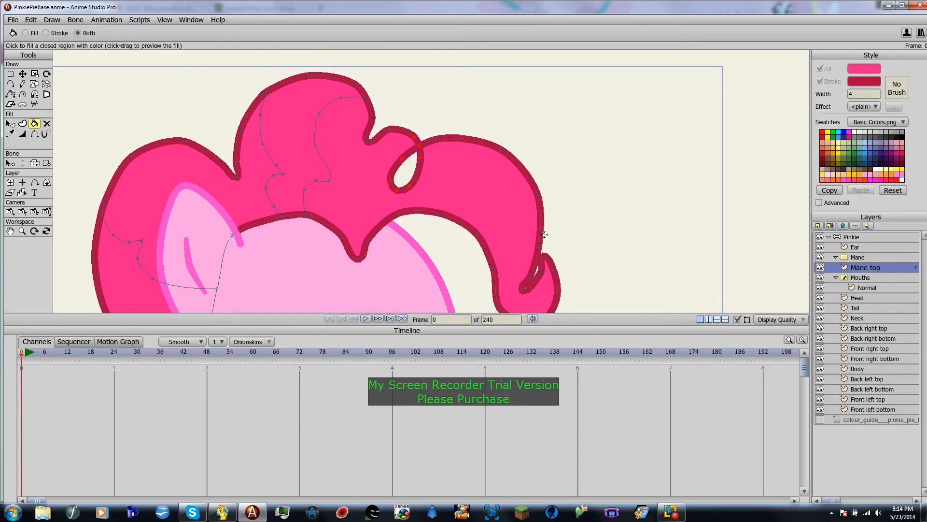
pyautogui.scroll(2, 542, 221)
pyautogui.click(22, 123)
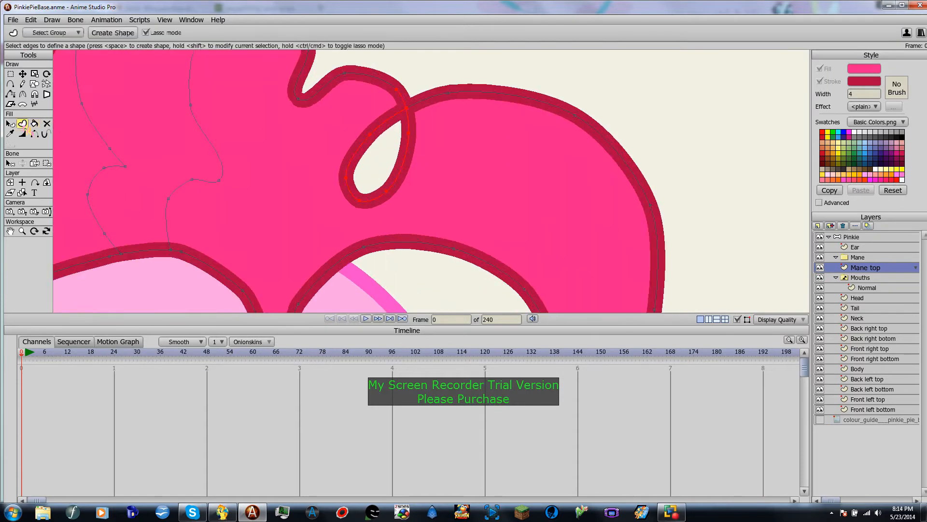
pyautogui.moveTo(434, 121)
pyautogui.mouseDown()
pyautogui.moveTo(385, 85)
pyautogui.moveTo(391, 227)
pyautogui.mouseUp()
pyautogui.moveTo(423, 91); pyautogui.dragTo(414, 214)
# Connect the loop's crossing point to the outline point just below it and try to fill the loop
pyautogui.click(10, 83)
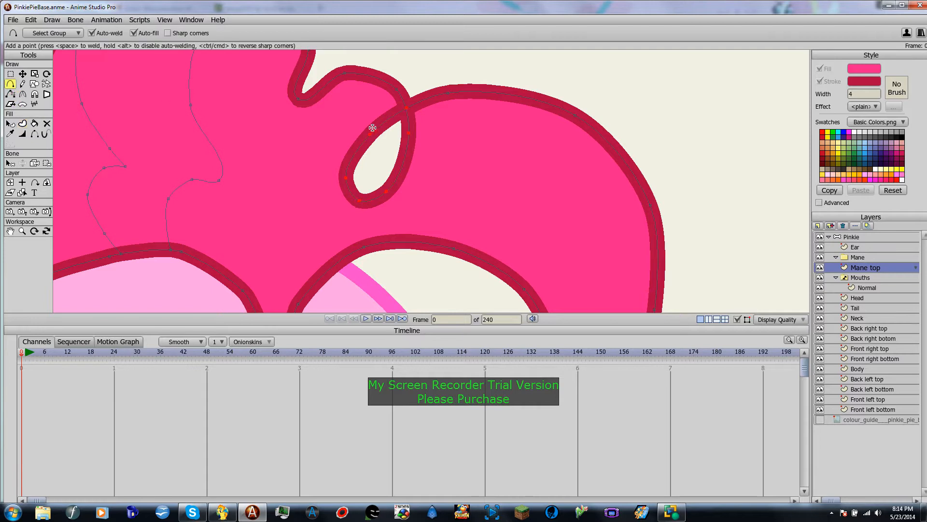
pyautogui.moveTo(408, 109); pyautogui.dragTo(408, 132)
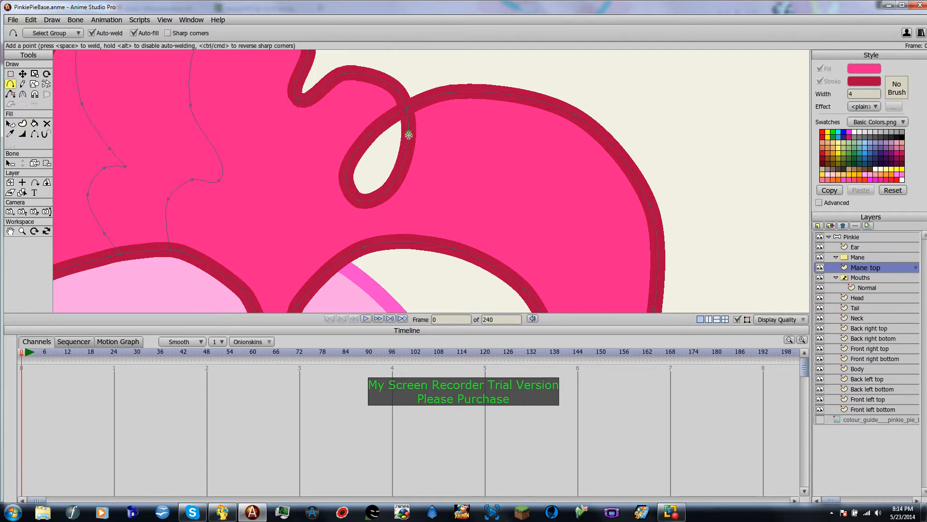
pyautogui.click(38, 127)
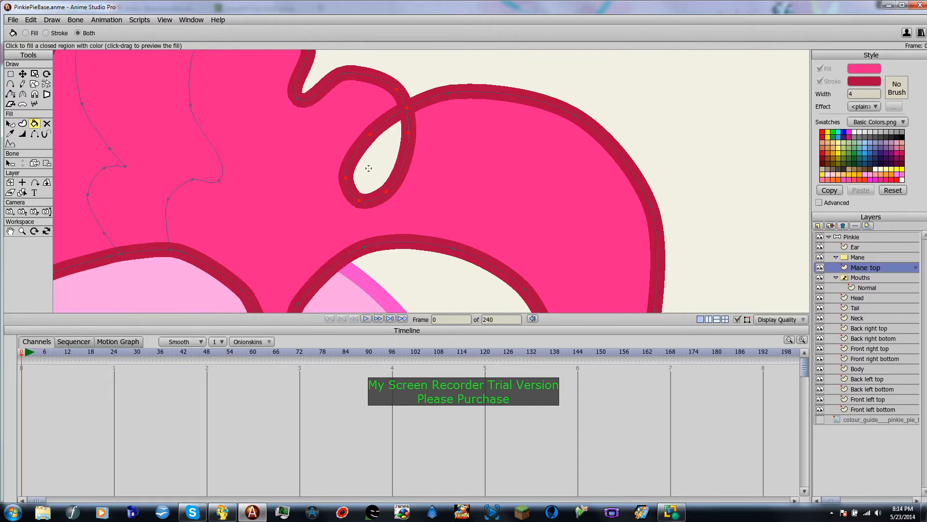
# Try deleting the point at the loop's crossing and undo the deletion
pyautogui.click(22, 74)
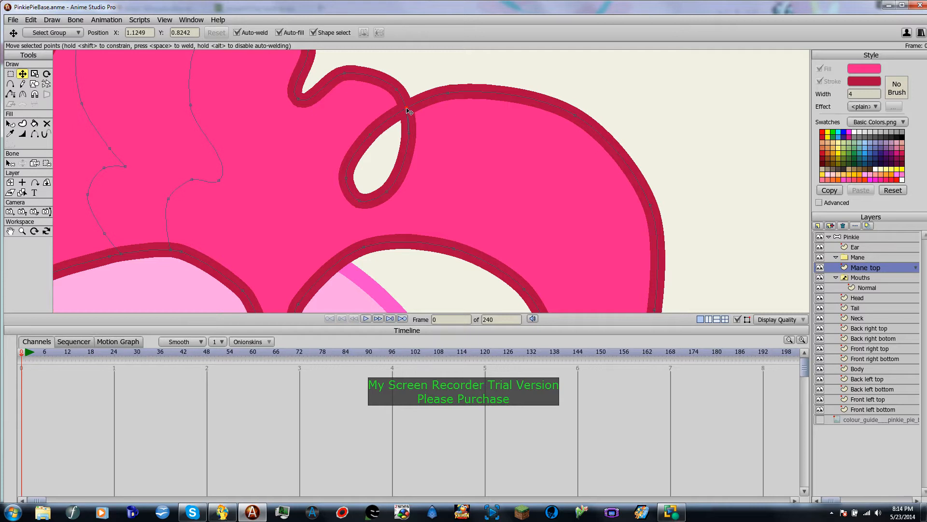
pyautogui.press('Delete')
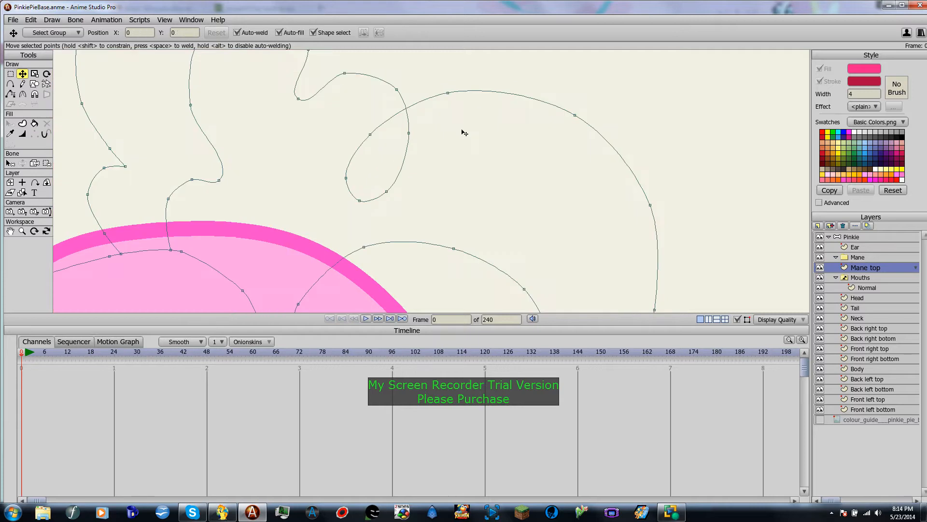
pyautogui.hotkey('ctrl', 'z')
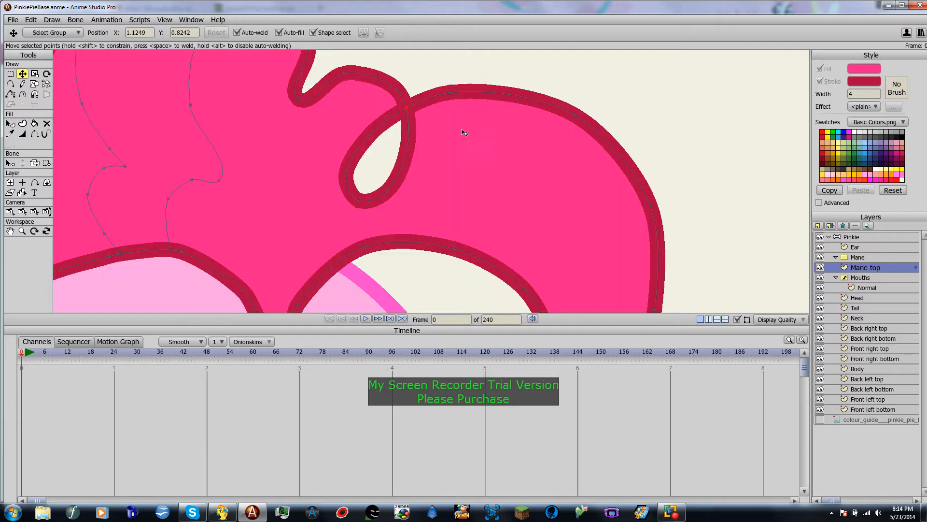
pyautogui.doubleClick(408, 112)
pyautogui.hotkey('ctrl', 'z')
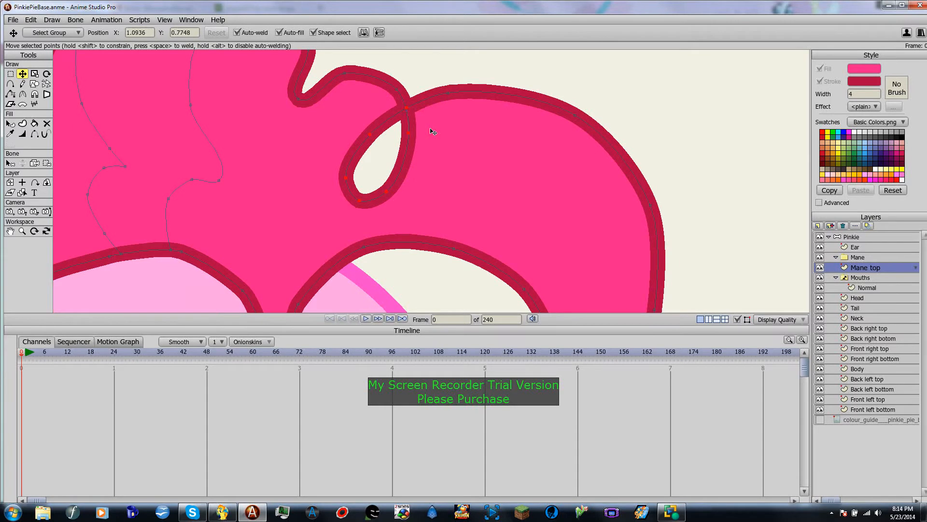
# Move the point at the loop's crossing slightly up and to the right along the forelock outline
pyautogui.scroll(3, 432, 132)
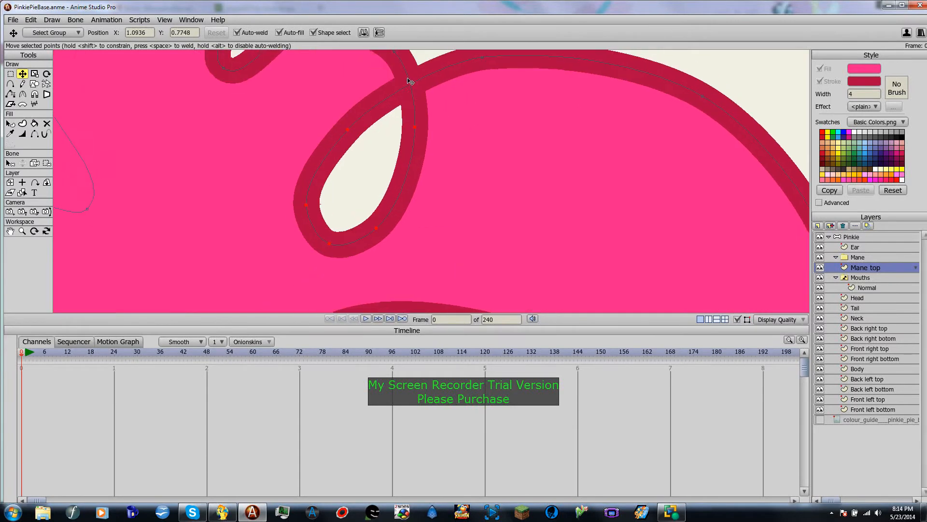
pyautogui.moveTo(413, 87)
pyautogui.mouseDown()
pyautogui.moveTo(416, 97)
pyautogui.moveTo(405, 94)
pyautogui.moveTo(430, 77)
pyautogui.moveTo(420, 74)
pyautogui.mouseUp()
pyautogui.scroll(-1, 198, 167)
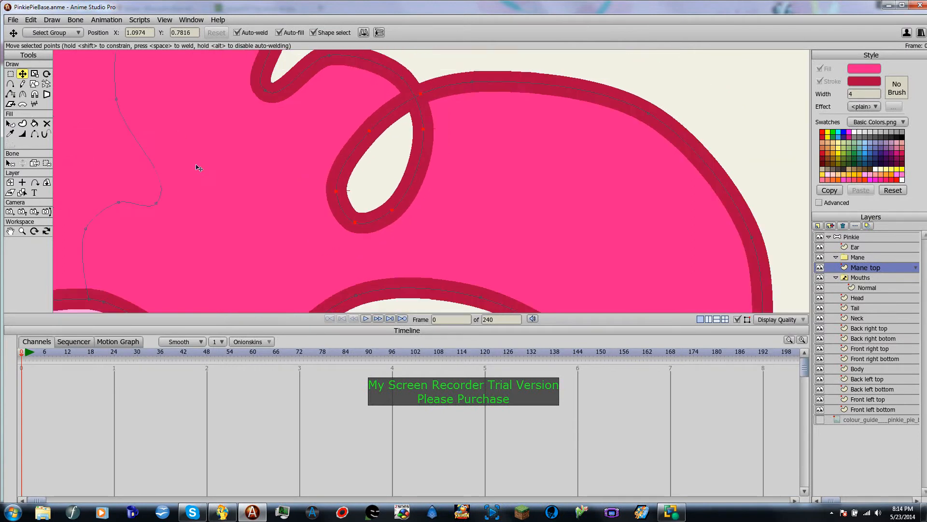
pyautogui.moveTo(265, 176); pyautogui.dragTo(233, 181)
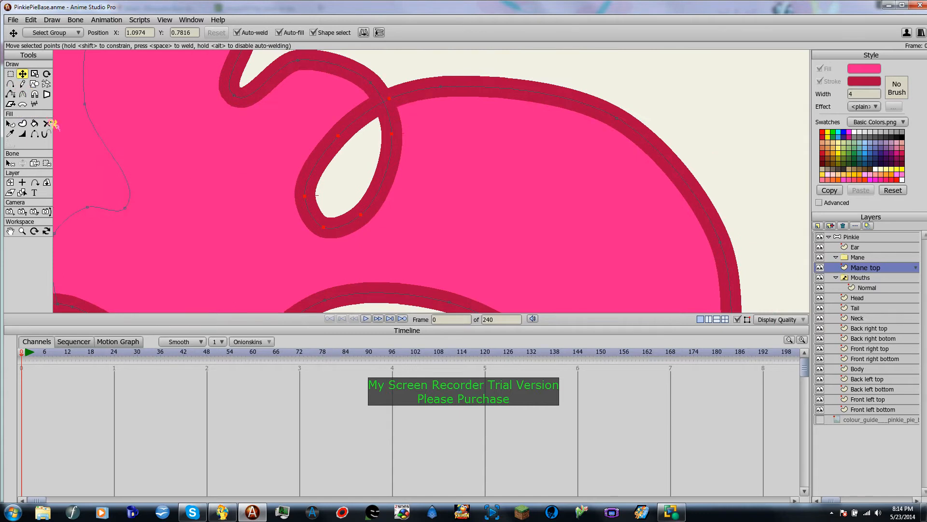
# Create a shape from the lassoed edges at the loop's crossing and try to paint-bucket the loop's opening
pyautogui.click(22, 123)
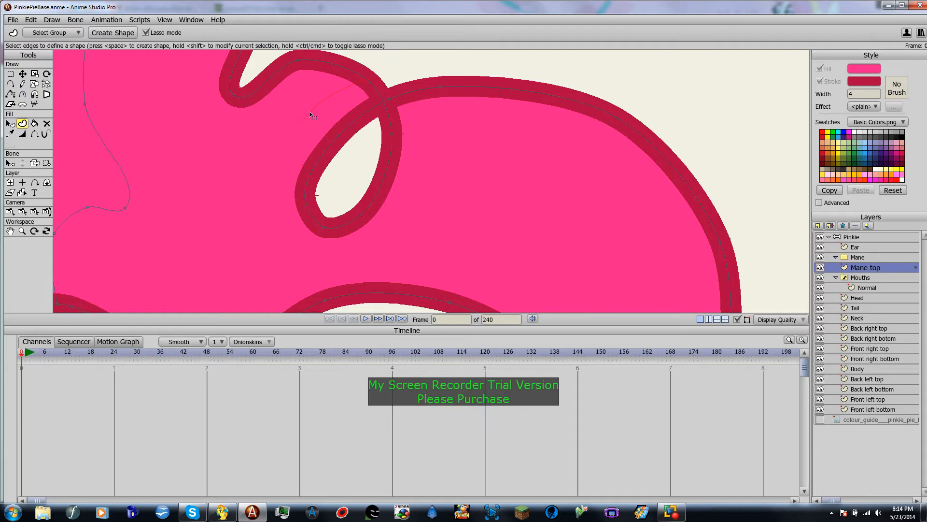
pyautogui.moveTo(413, 123); pyautogui.dragTo(379, 75)
pyautogui.click(115, 35)
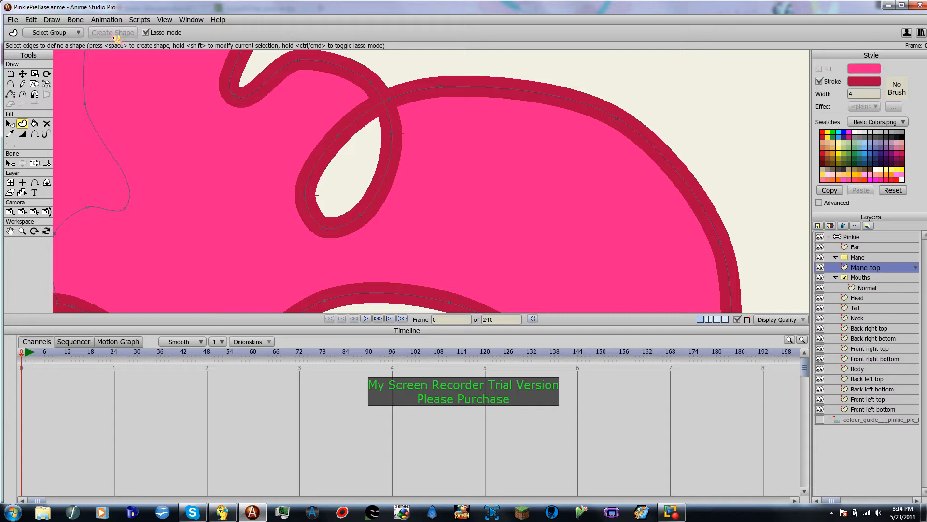
pyautogui.click(34, 123)
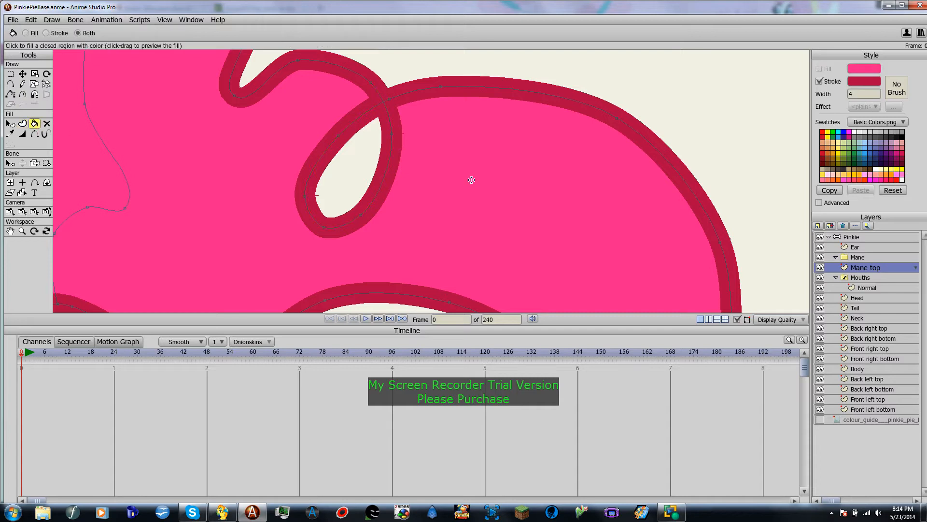
pyautogui.click(354, 158)
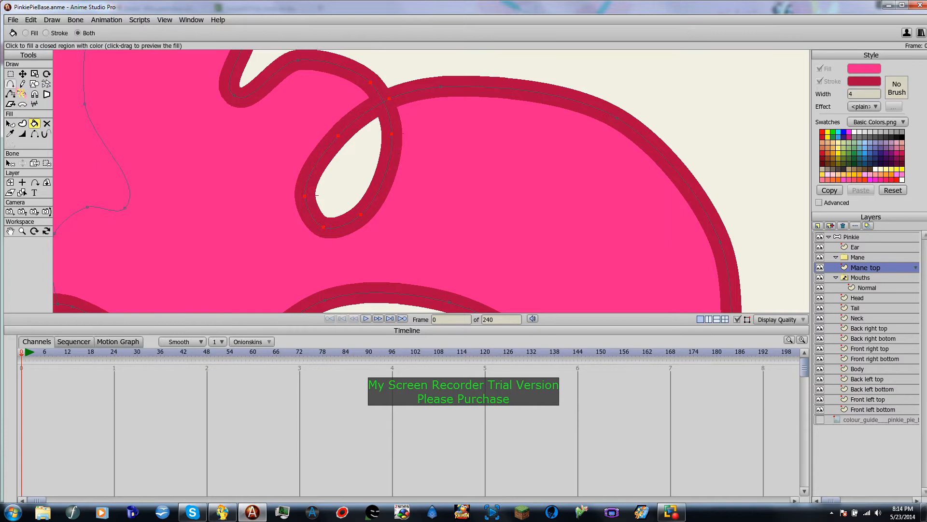
# Add a point beside the crossing, connect the crossing point to the one below it, and try again to fill the loop
pyautogui.click(11, 84)
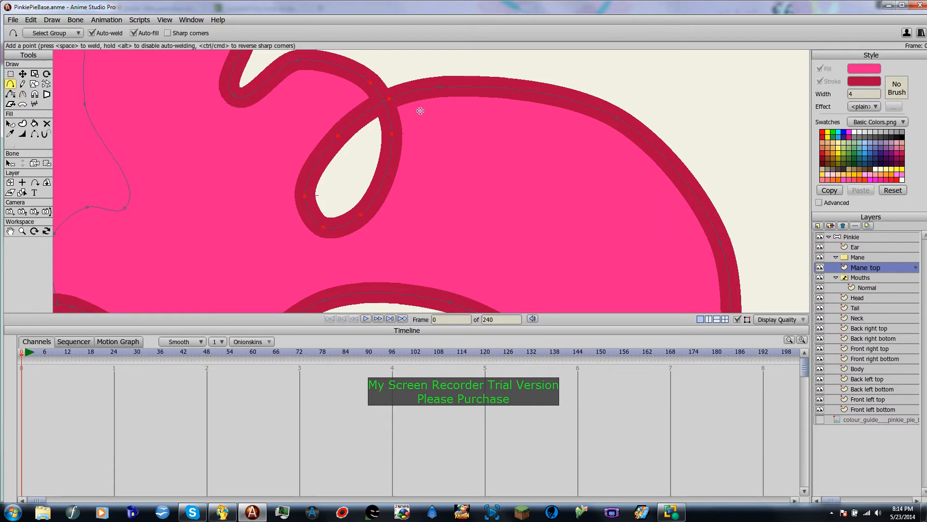
pyautogui.click(371, 107)
pyautogui.click(34, 123)
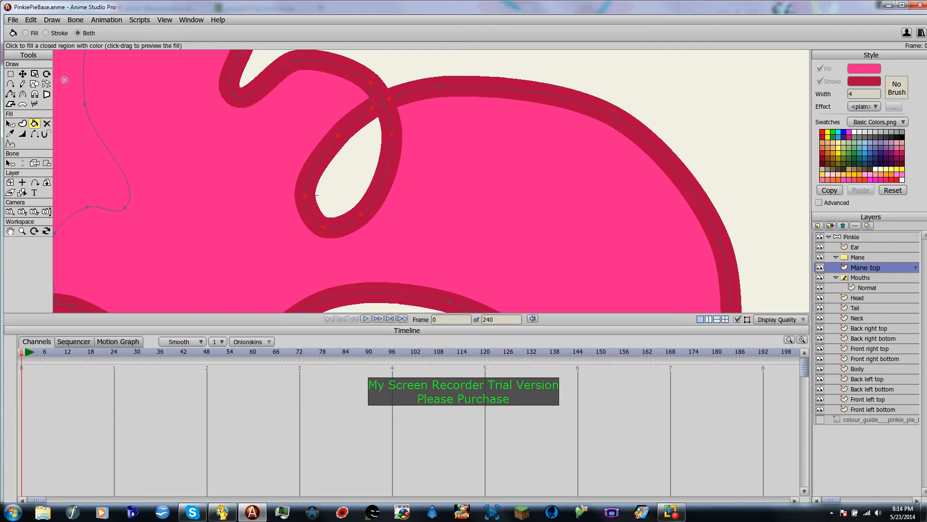
pyautogui.click(11, 84)
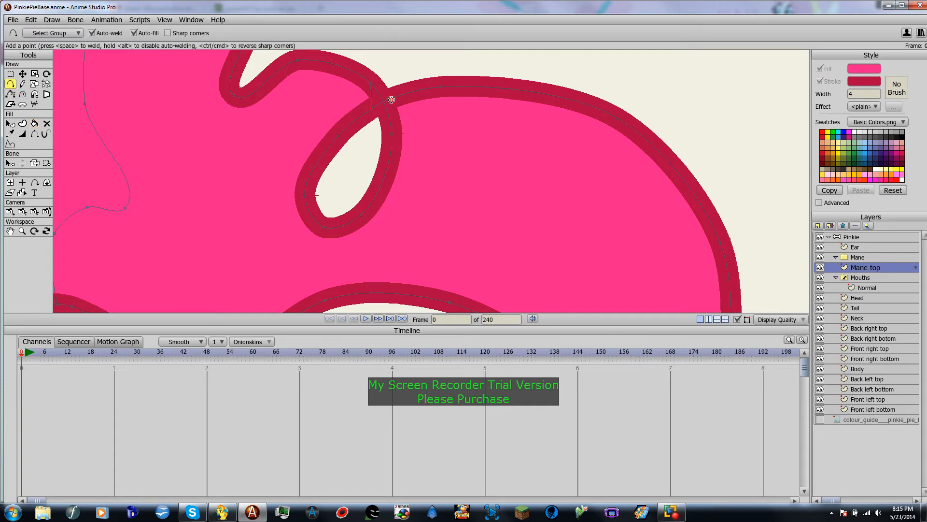
pyautogui.moveTo(390, 99); pyautogui.dragTo(391, 136)
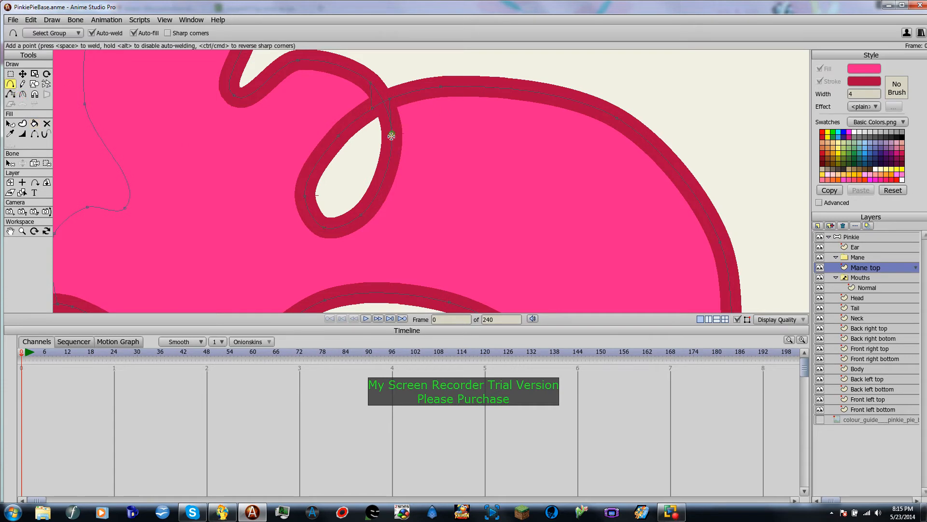
pyautogui.click(34, 123)
pyautogui.click(366, 155)
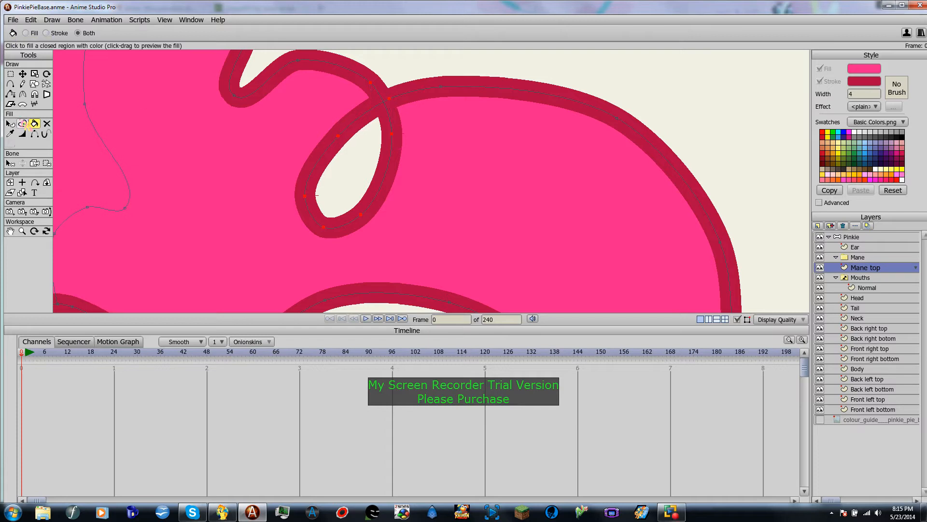
# Move the loop's crossing point up and to the right along the forelock outline, and add a point where the curves cross
pyautogui.click(23, 124)
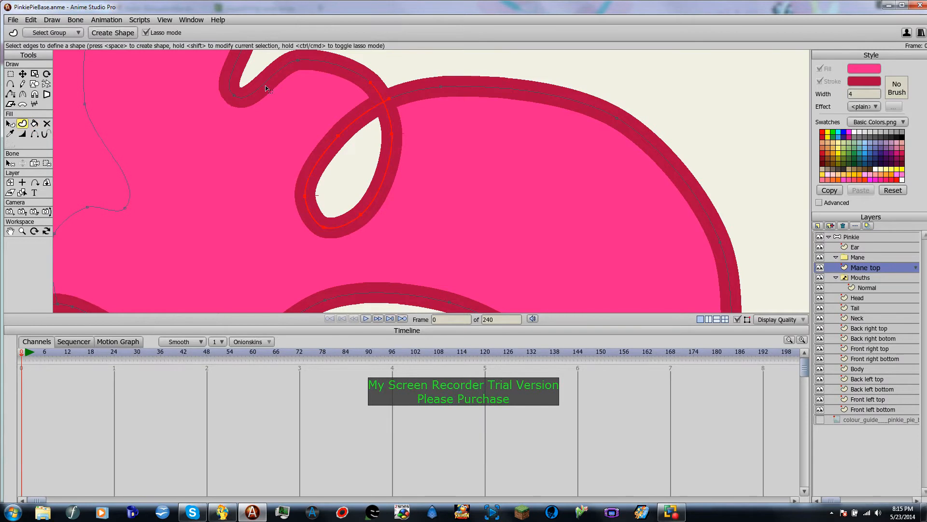
pyautogui.click(24, 76)
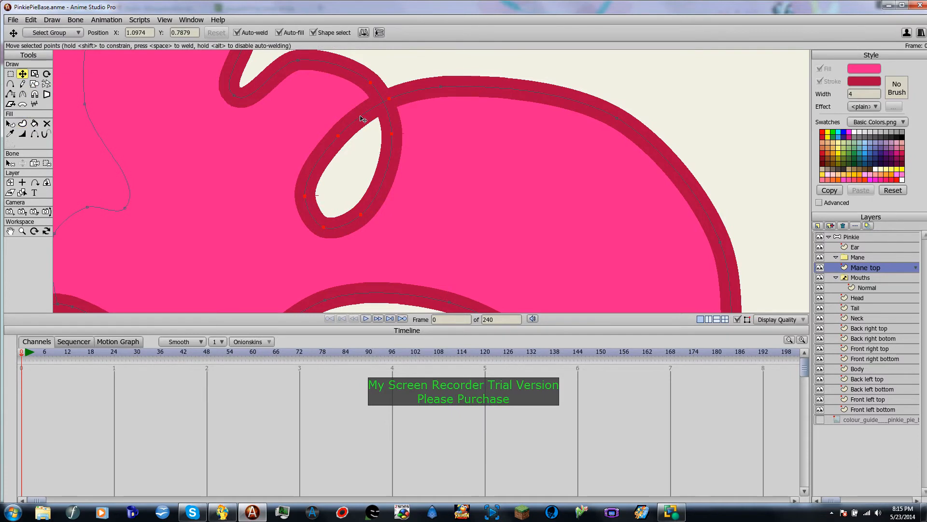
pyautogui.moveTo(392, 102)
pyautogui.mouseDown()
pyautogui.moveTo(372, 86)
pyautogui.moveTo(387, 102)
pyautogui.moveTo(404, 96)
pyautogui.mouseUp()
pyautogui.click(391, 101)
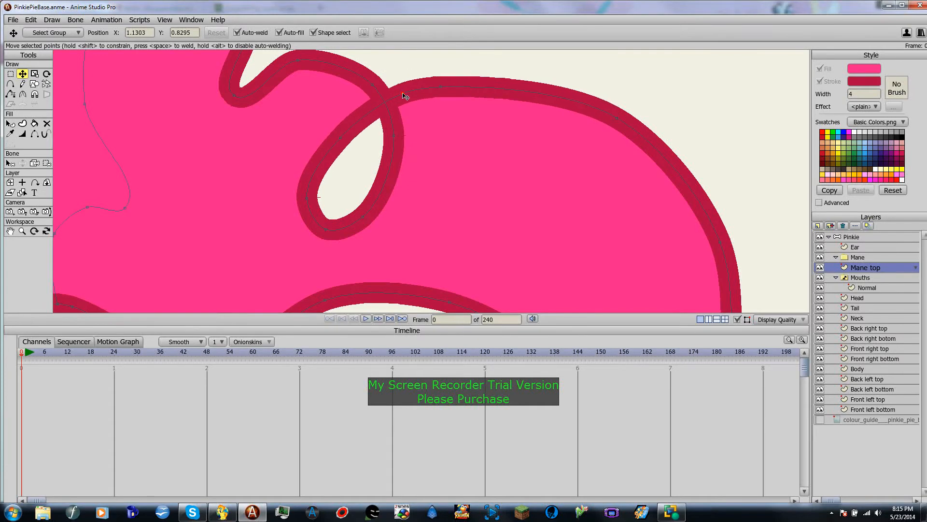
pyautogui.click(10, 84)
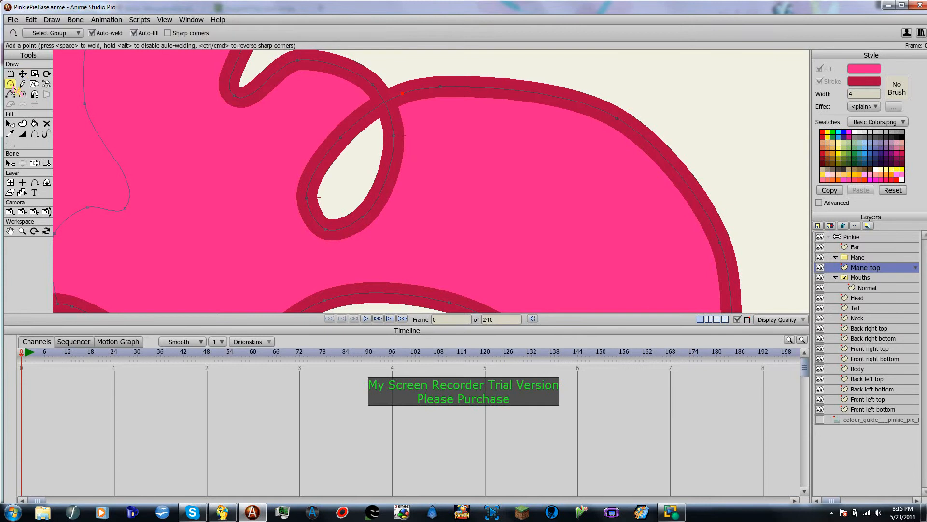
pyautogui.click(385, 98)
pyautogui.click(34, 123)
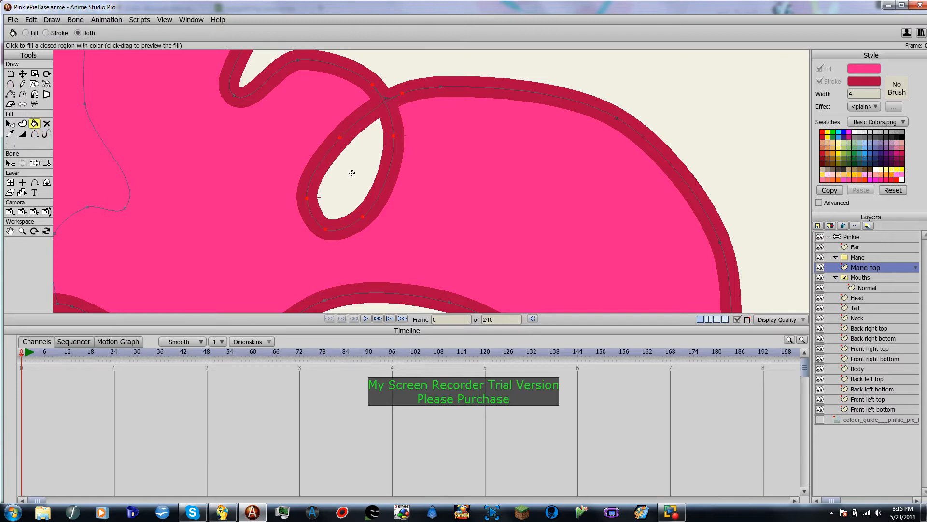
# Lasso the edges of the forelock's loop and create a filled shape from them
pyautogui.click(22, 124)
pyautogui.moveTo(413, 106); pyautogui.dragTo(380, 78)
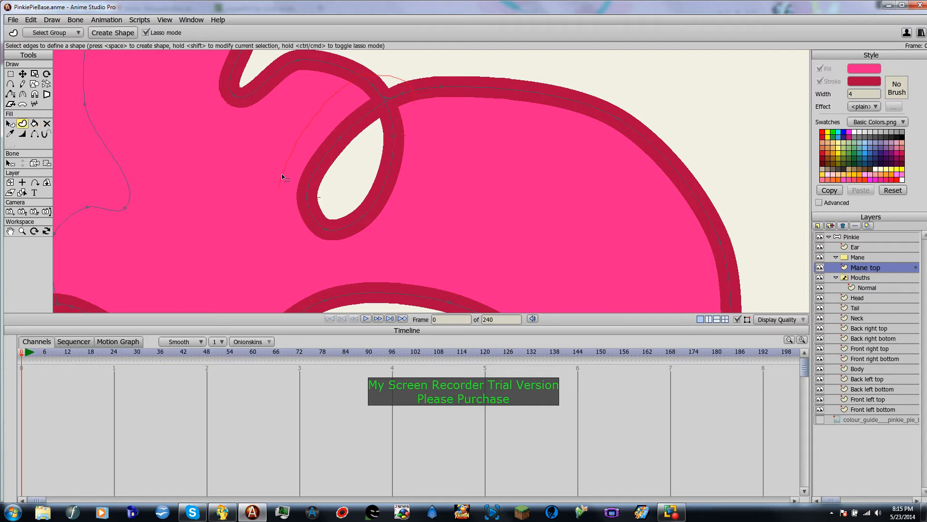
pyautogui.moveTo(283, 177)
pyautogui.mouseDown()
pyautogui.moveTo(424, 175)
pyautogui.moveTo(404, 83)
pyautogui.mouseUp()
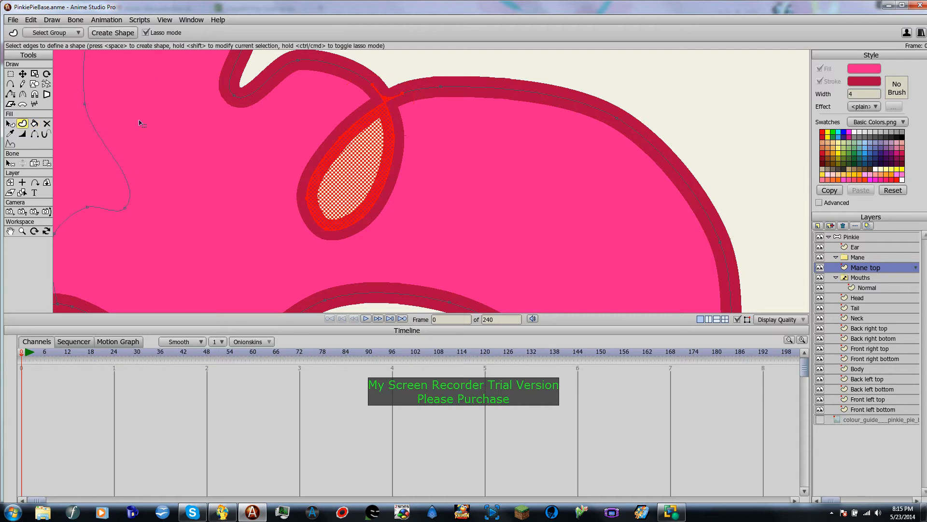
pyautogui.click(122, 34)
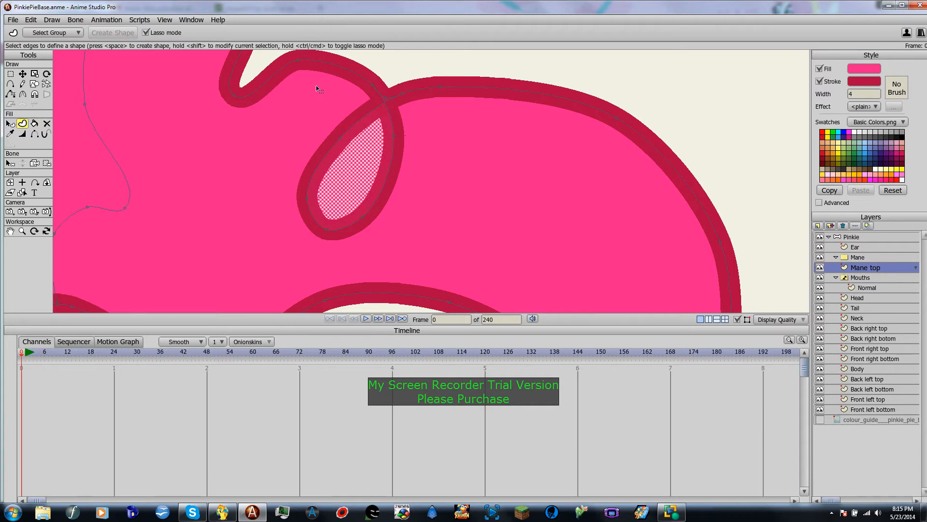
pyautogui.click(862, 257)
pyautogui.scroll(-5, 321, 177)
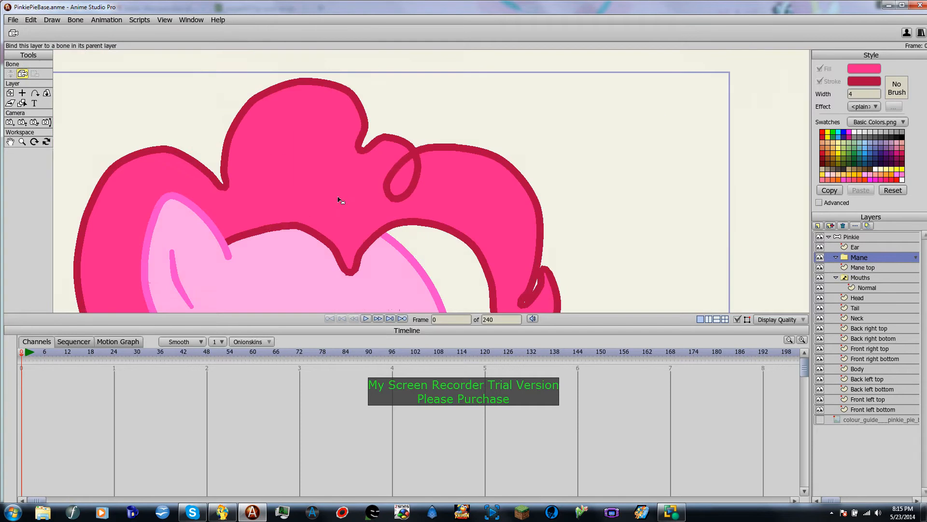
pyautogui.scroll(3, 351, 225)
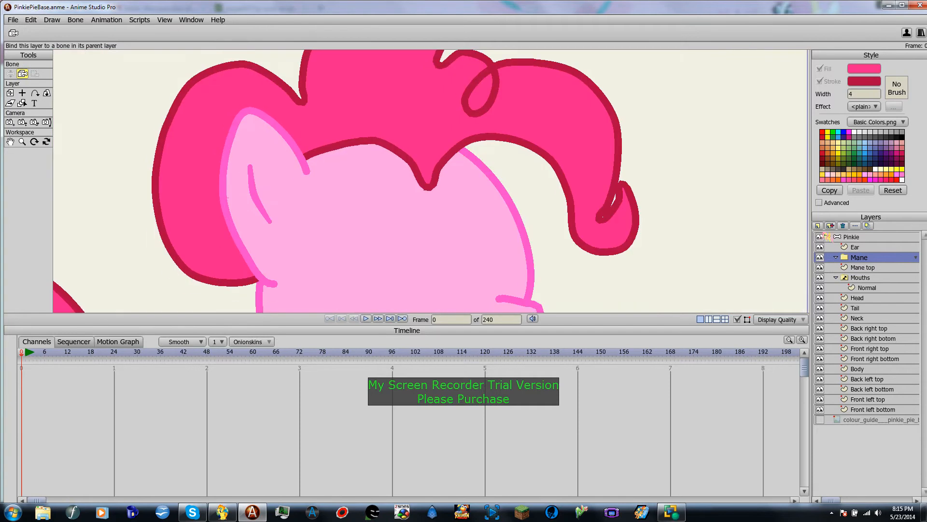
# On the Mane top layer, create a stroked shape from the front inner hair line of the central tuft
pyautogui.click(878, 269)
pyautogui.scroll(2, 393, 149)
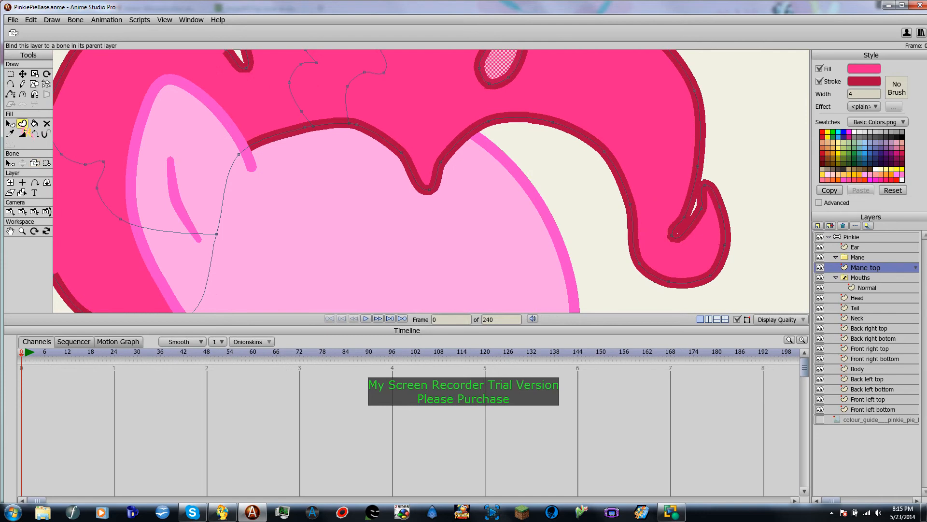
pyautogui.click(22, 124)
pyautogui.scroll(-3, 441, 228)
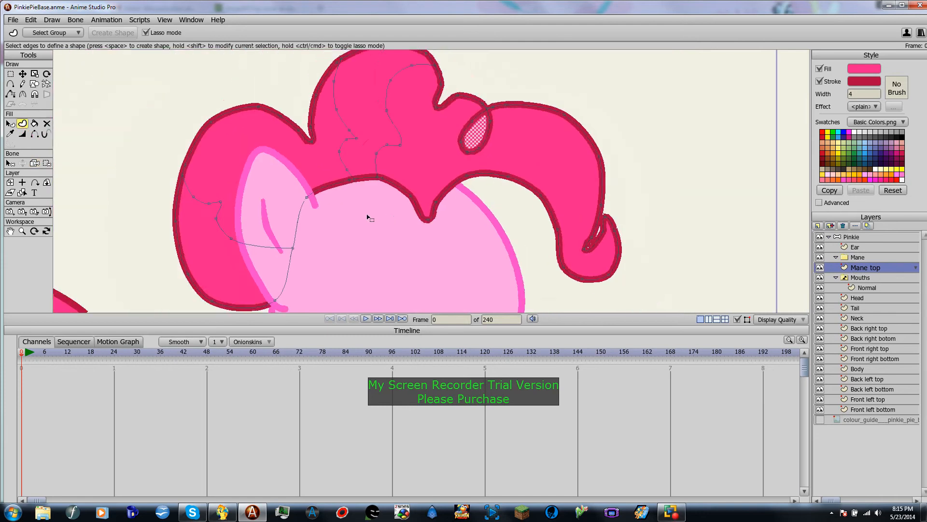
pyautogui.moveTo(440, 59); pyautogui.dragTo(448, 62)
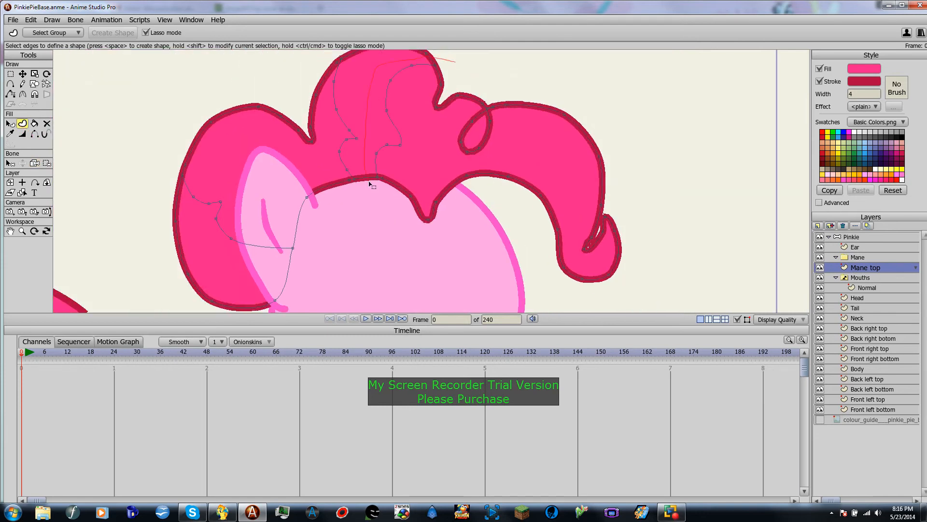
pyautogui.moveTo(370, 184)
pyautogui.mouseDown()
pyautogui.moveTo(375, 193)
pyautogui.moveTo(380, 178)
pyautogui.mouseUp()
pyautogui.moveTo(443, 72); pyautogui.dragTo(448, 60)
pyautogui.click(112, 33)
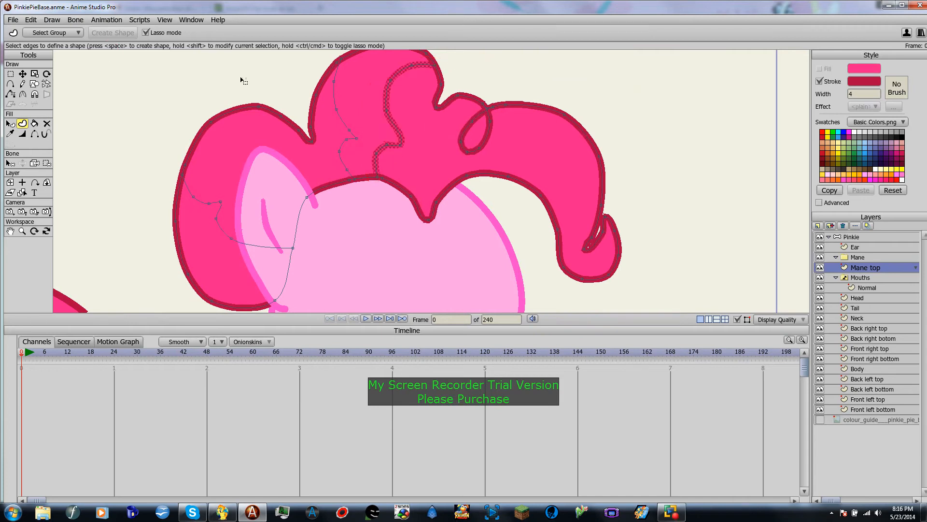
# Create a stroked shape from the rear inner hair line of the central tuft
pyautogui.moveTo(352, 53); pyautogui.dragTo(338, 58)
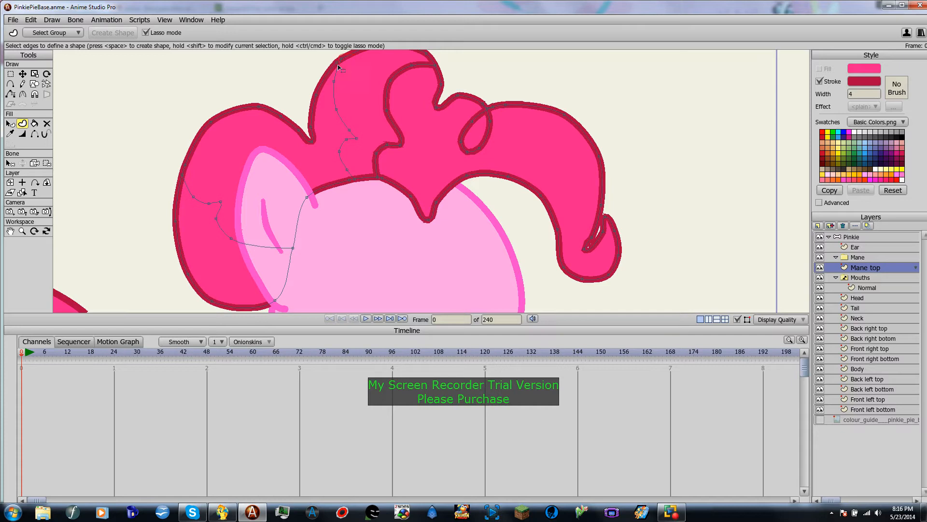
pyautogui.moveTo(347, 177)
pyautogui.mouseDown()
pyautogui.moveTo(352, 193)
pyautogui.moveTo(350, 104)
pyautogui.mouseUp()
pyautogui.moveTo(348, 50); pyautogui.dragTo(348, 51)
pyautogui.click(127, 33)
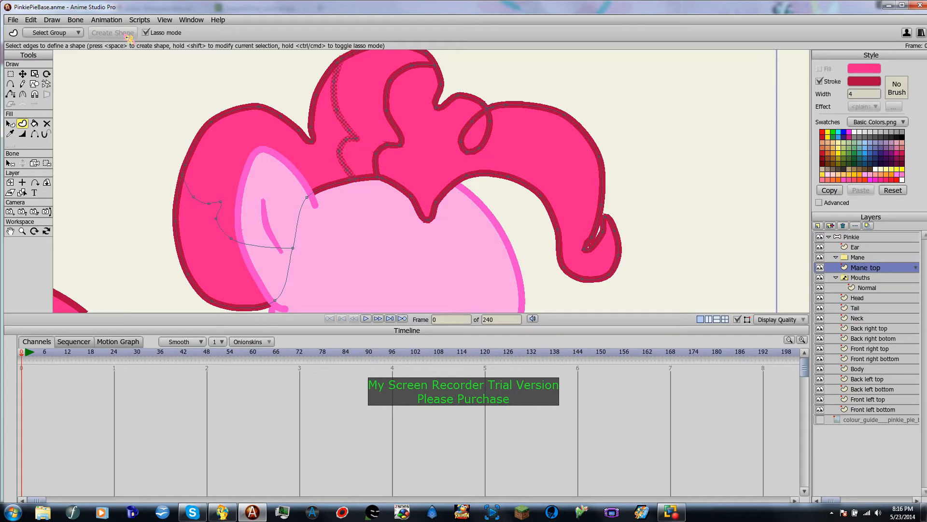
# Create a stroked shape from the inner hair line in the mane section behind the ear
pyautogui.moveTo(183, 172)
pyautogui.mouseDown()
pyautogui.moveTo(176, 166)
pyautogui.moveTo(238, 266)
pyautogui.moveTo(312, 240)
pyautogui.moveTo(182, 172)
pyautogui.mouseUp()
pyautogui.click(119, 36)
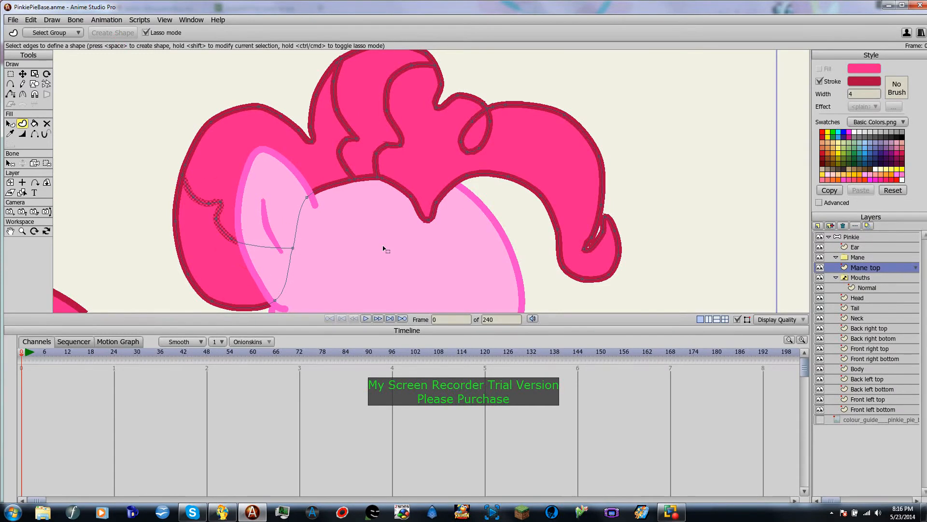
pyautogui.scroll(-3, 386, 251)
pyautogui.scroll(3, 387, 253)
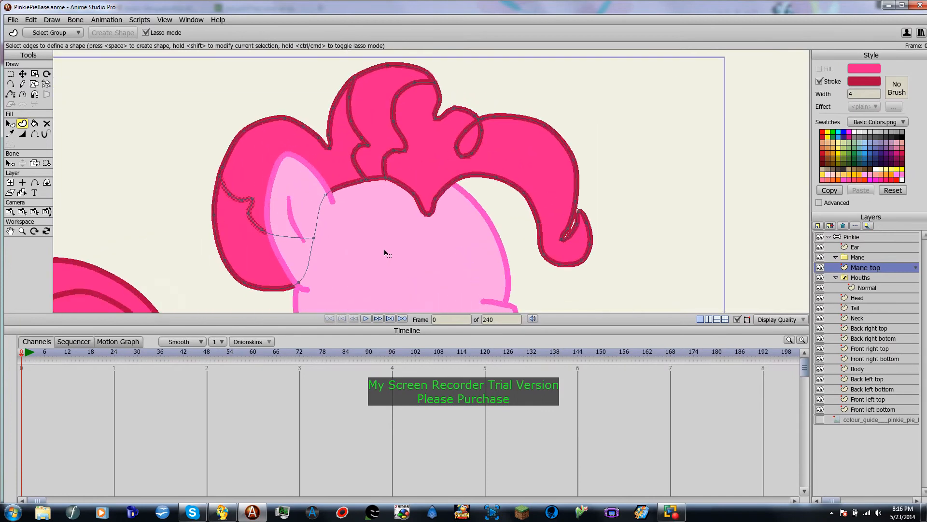
# Show the colour guide layer, hiding Mane top briefly to compare the hair with the guide
pyautogui.click(820, 268)
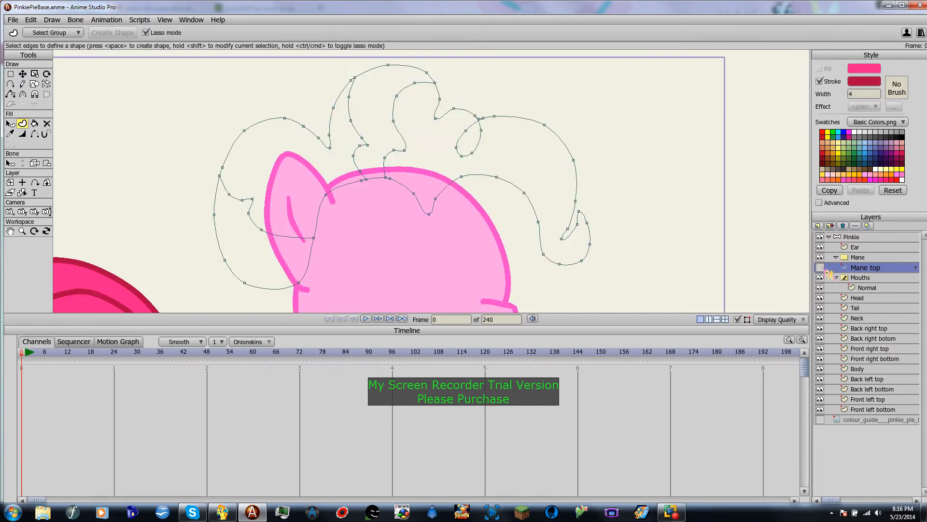
pyautogui.click(820, 419)
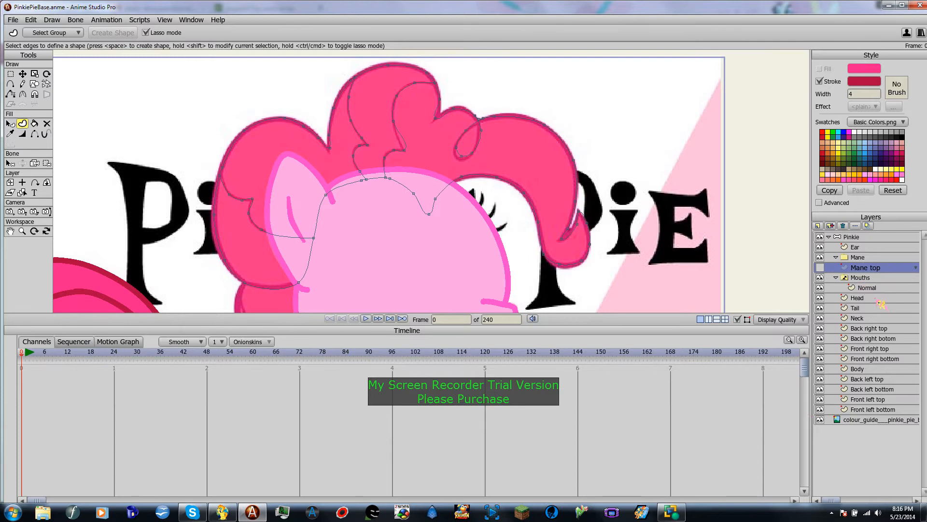
pyautogui.click(819, 267)
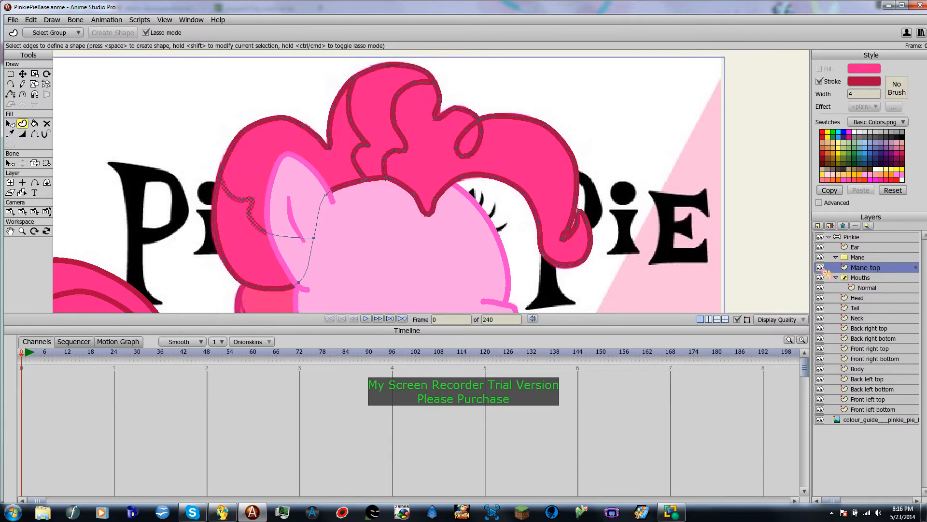
# Examine the lower mane behind and in front of the neck on the colour guide
pyautogui.scroll(1, 467, 243)
pyautogui.scroll(-3, 468, 243)
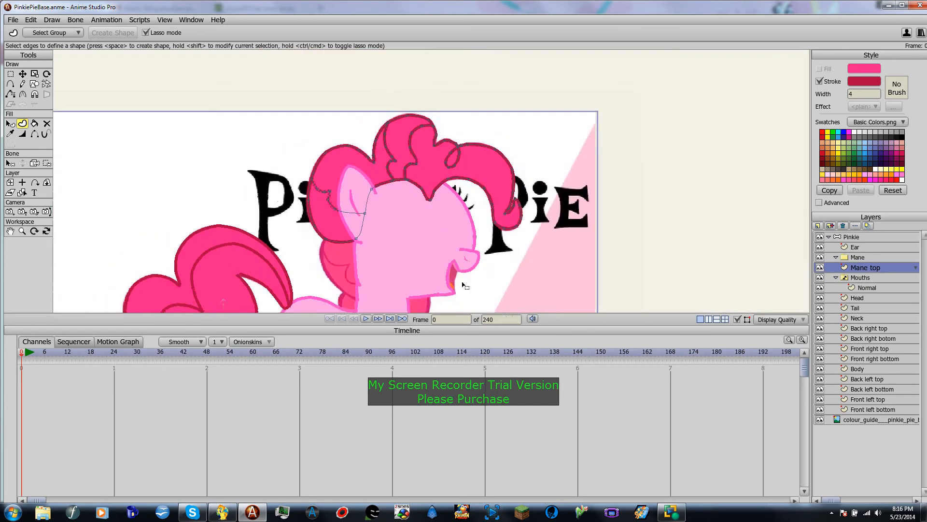
pyautogui.scroll(4, 480, 186)
pyautogui.scroll(-3, 444, 238)
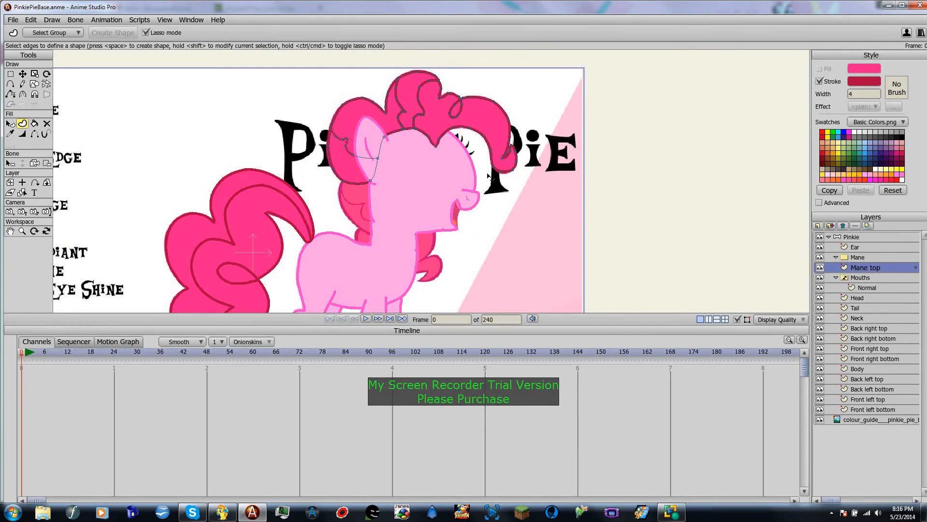
pyautogui.scroll(3, 354, 157)
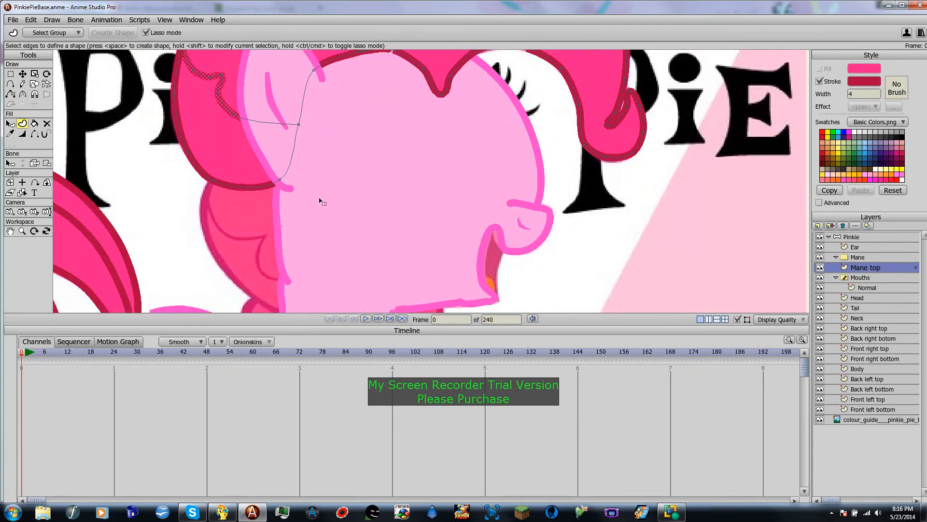
pyautogui.scroll(3, 316, 203)
pyautogui.scroll(-4, 309, 213)
pyautogui.moveTo(351, 251); pyautogui.dragTo(365, 194)
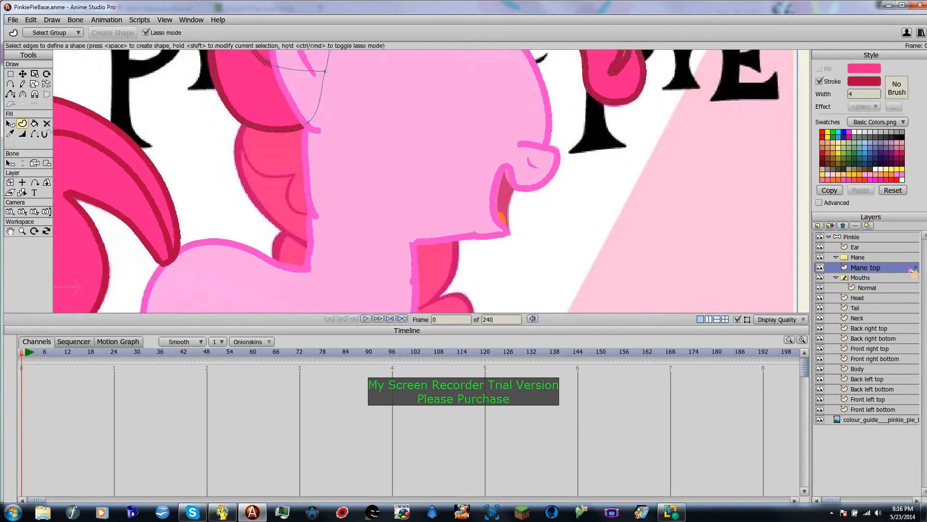
# Add a new vector layer above Mane top and name it "Mane bottom"
pyautogui.click(817, 226)
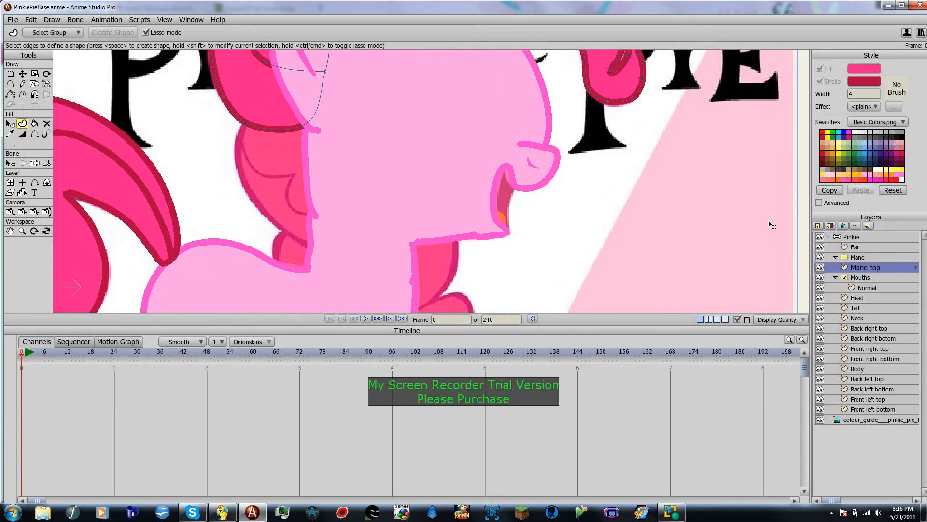
pyautogui.click(829, 236)
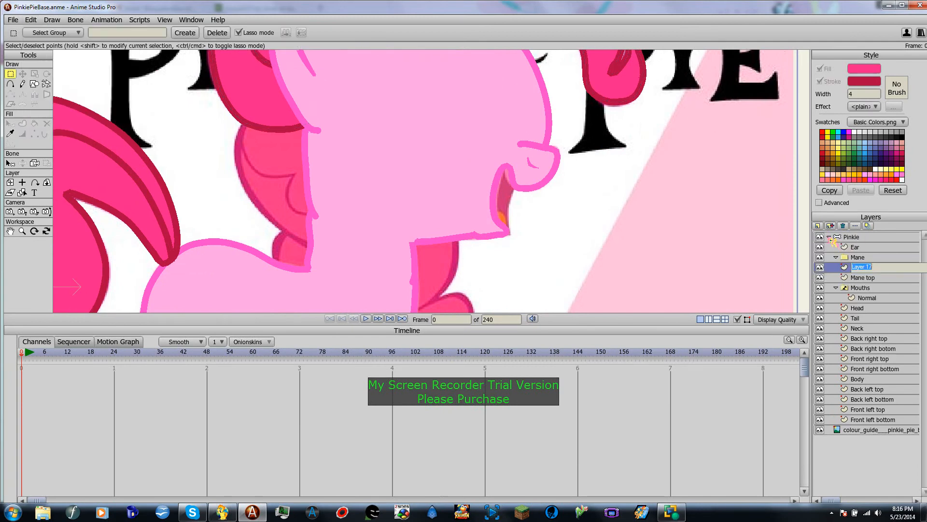
pyautogui.write('Mane bno')
pyautogui.press('Return')
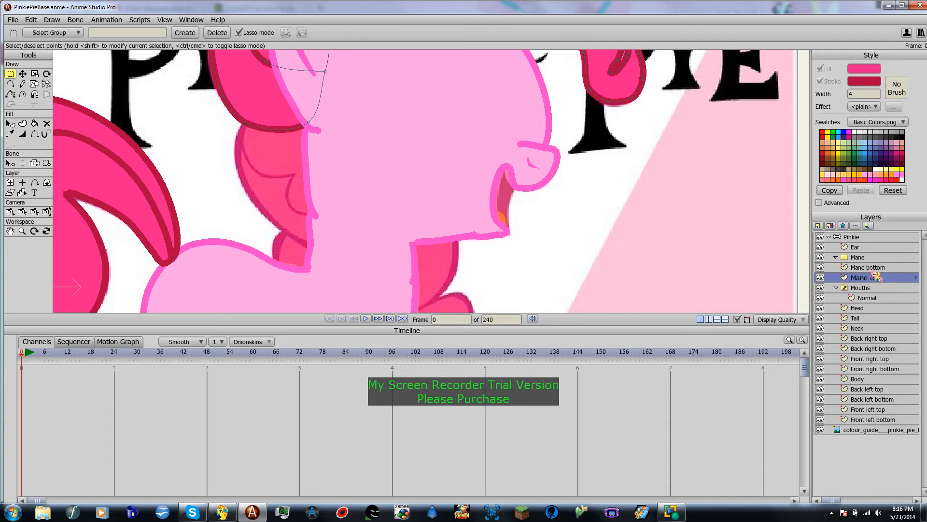
# Get ready to draw on Mane bottom by hiding the Neck, Head and Body layers
pyautogui.click(10, 84)
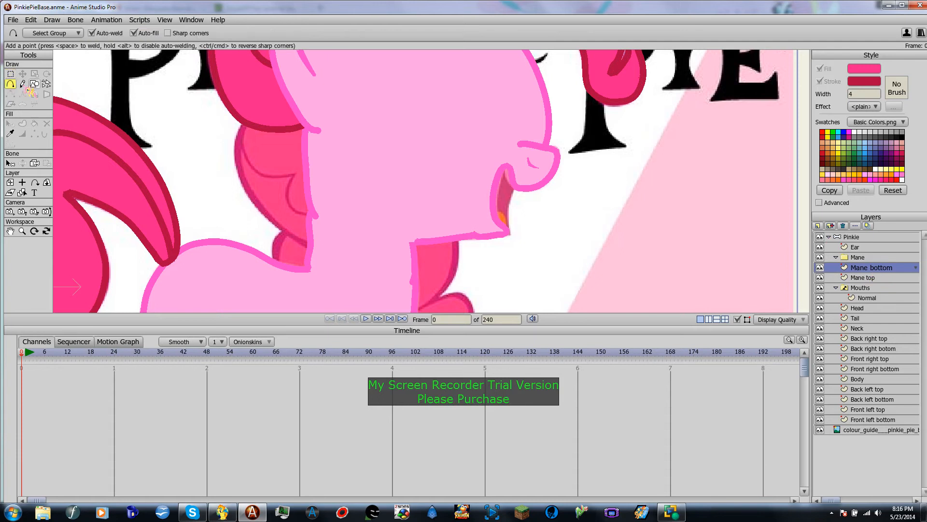
pyautogui.scroll(-2, 490, 248)
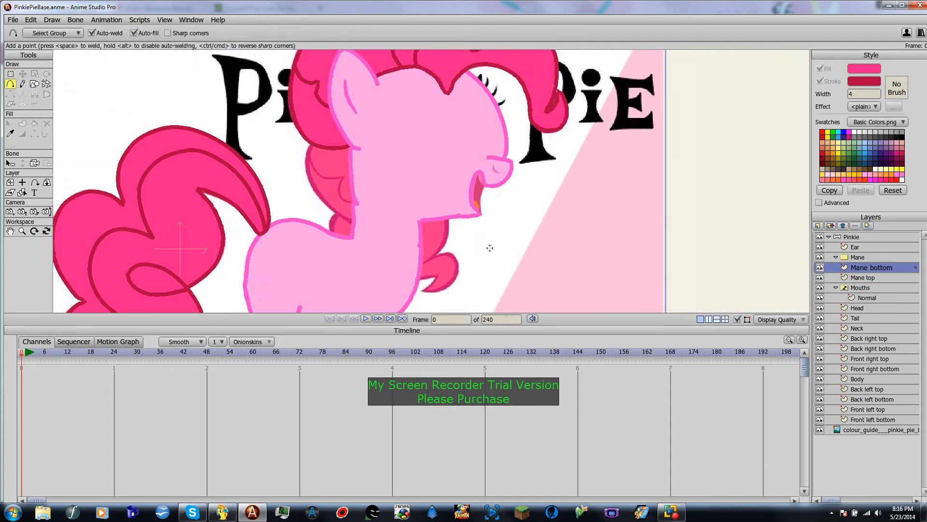
pyautogui.click(821, 328)
pyautogui.click(820, 308)
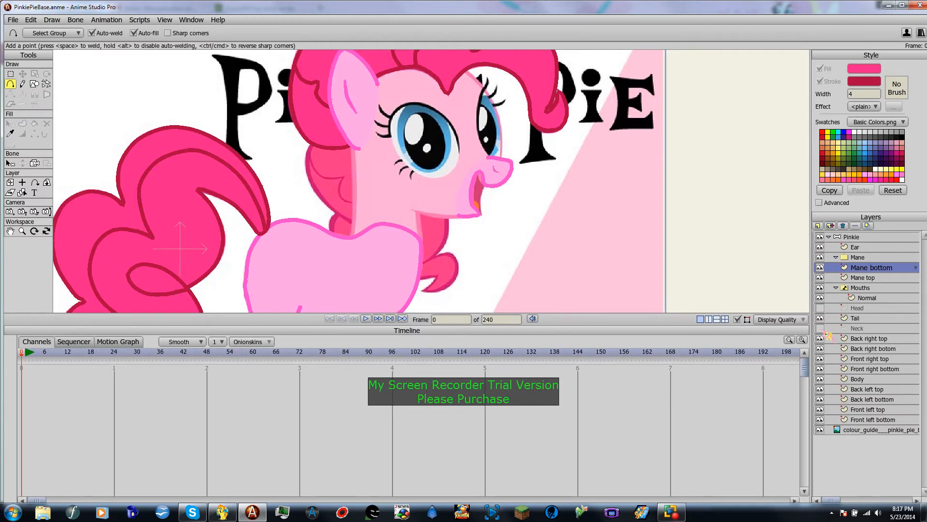
pyautogui.click(821, 379)
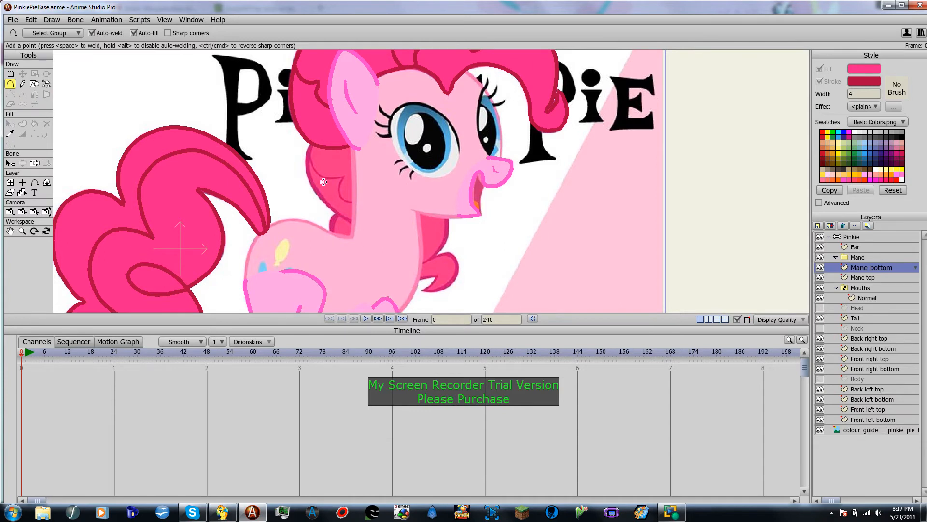
# Trace the back edge of the lower mane on Mane bottom, from beneath the upper mane to behind the neck
pyautogui.scroll(3, 310, 151)
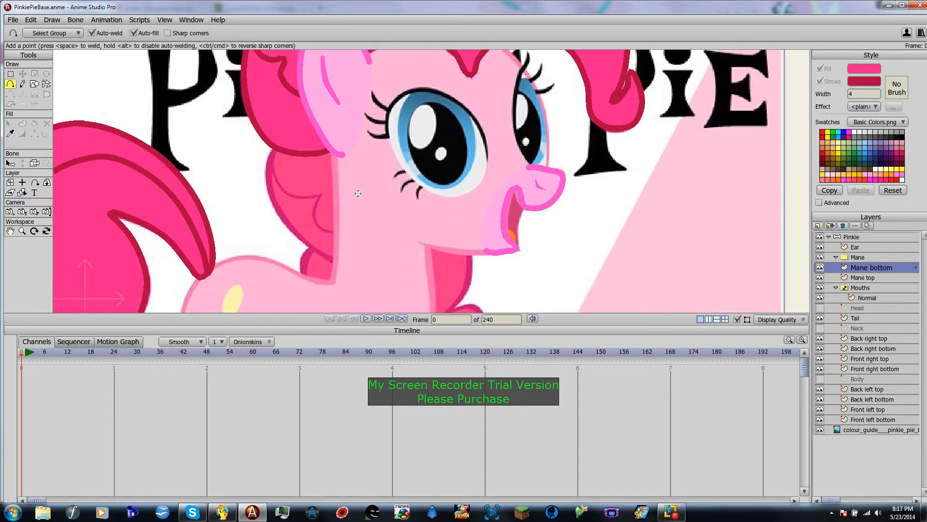
pyautogui.moveTo(358, 194); pyautogui.dragTo(364, 176)
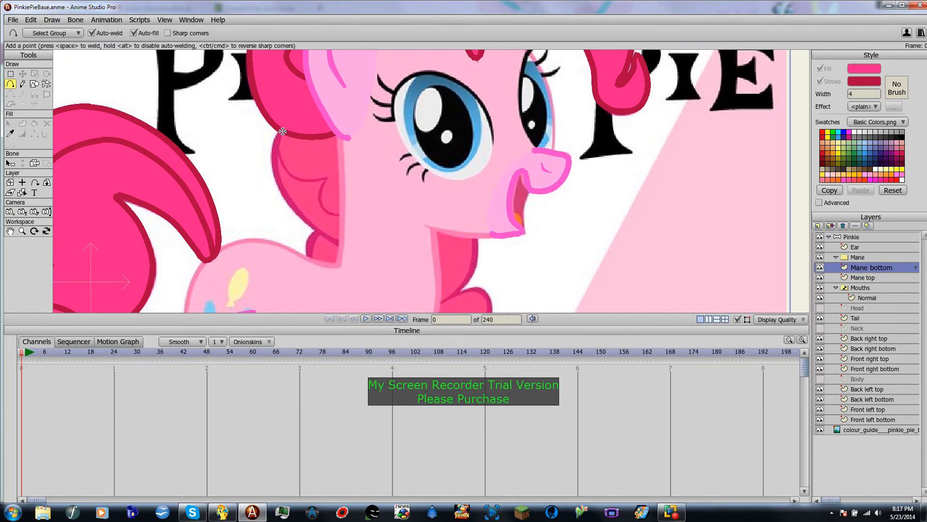
pyautogui.moveTo(282, 131)
pyautogui.mouseDown()
pyautogui.moveTo(274, 153)
pyautogui.moveTo(286, 193)
pyautogui.moveTo(333, 240)
pyautogui.moveTo(318, 231)
pyautogui.moveTo(363, 248)
pyautogui.moveTo(364, 194)
pyautogui.mouseUp()
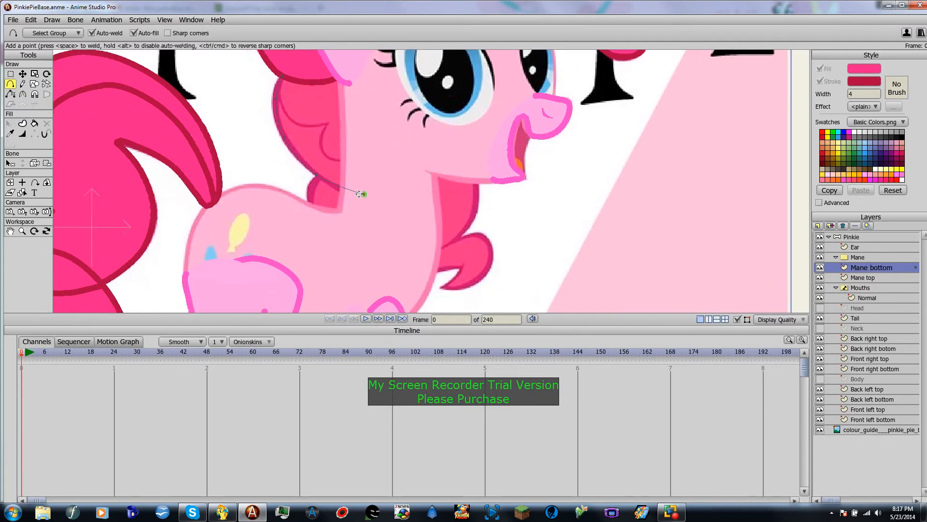
pyautogui.moveTo(443, 257); pyautogui.dragTo(443, 226)
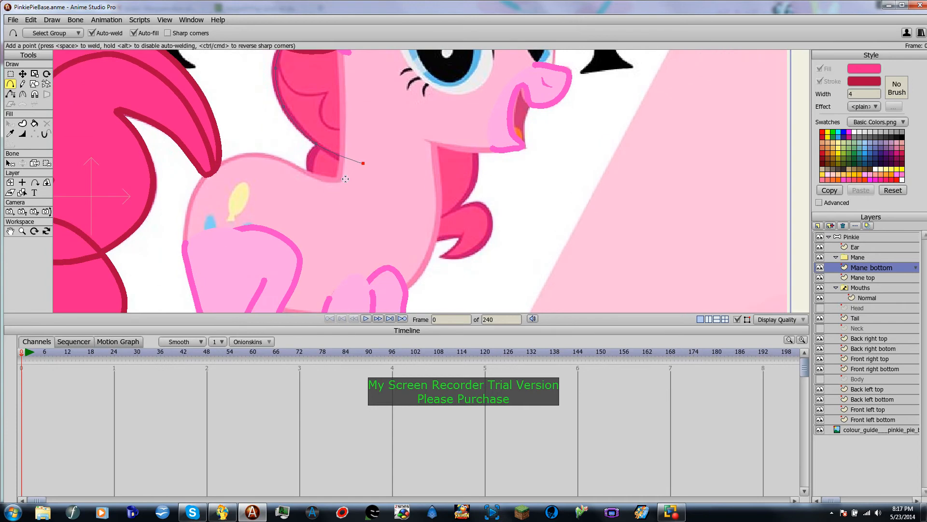
# Trace the lower lock round to the front curl and close the filled Mane bottom outline behind the head and neck
pyautogui.moveTo(318, 144)
pyautogui.mouseDown()
pyautogui.moveTo(317, 197)
pyautogui.moveTo(389, 236)
pyautogui.moveTo(443, 243)
pyautogui.moveTo(460, 235)
pyautogui.moveTo(443, 257)
pyautogui.moveTo(481, 247)
pyautogui.moveTo(492, 227)
pyautogui.moveTo(484, 206)
pyautogui.mouseUp()
pyautogui.moveTo(438, 217); pyautogui.dragTo(478, 160)
pyautogui.hotkey('ctrl', 'z')
pyautogui.hotkey('ctrl', 'z')
pyautogui.moveTo(438, 217); pyautogui.dragTo(476, 145)
pyautogui.moveTo(525, 166); pyautogui.dragTo(265, 158)
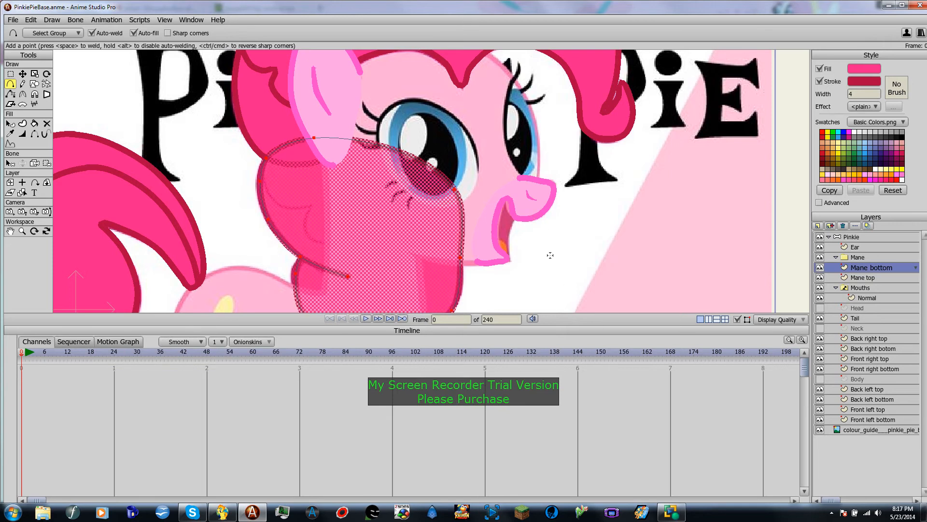
pyautogui.moveTo(550, 255); pyautogui.dragTo(522, 154)
pyautogui.press('Return')
pyautogui.click(541, 238)
pyautogui.scroll(2, 511, 234)
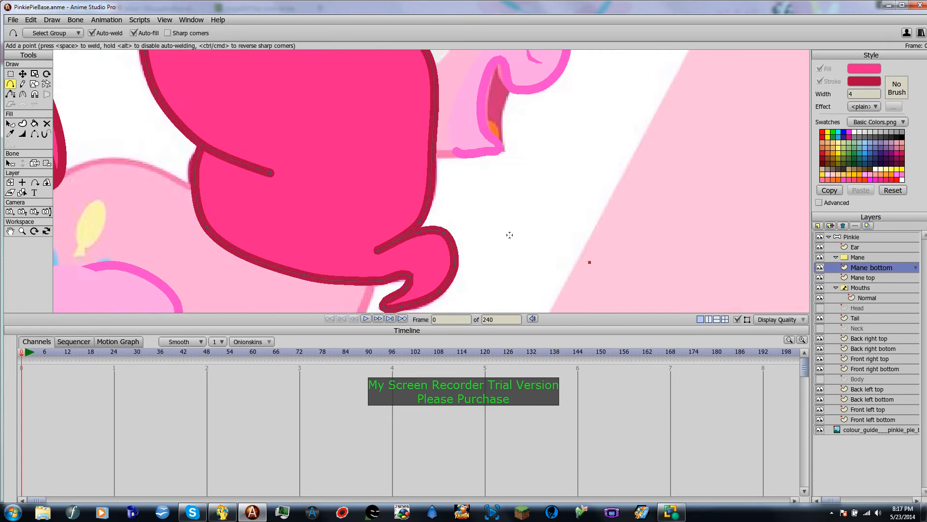
pyautogui.scroll(-3, 511, 234)
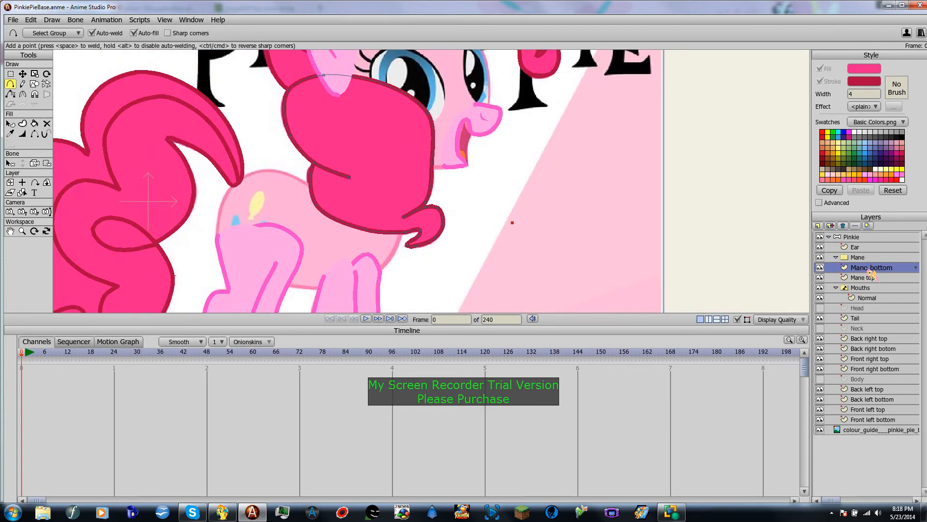
pyautogui.scroll(-2, 864, 270)
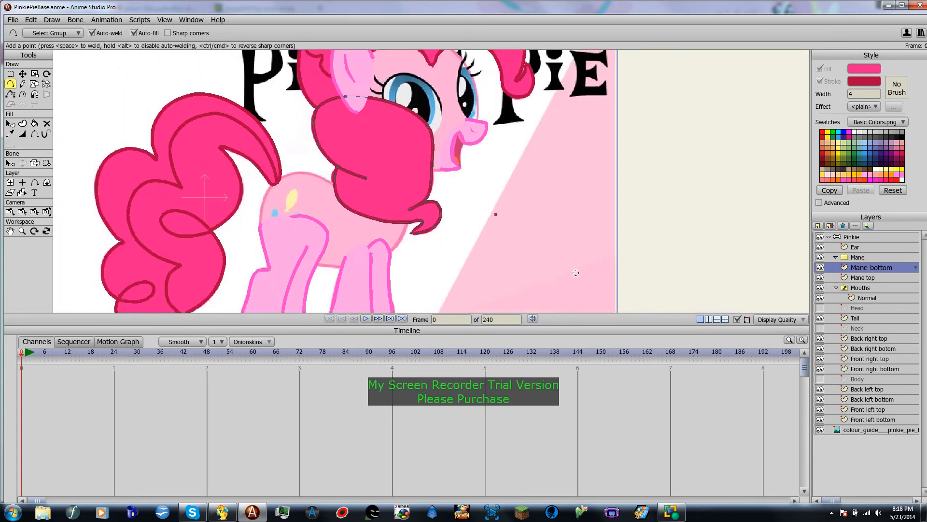
# Show the Head layer, move it above the Mane group, and place Mane top directly above Head
pyautogui.click(821, 310)
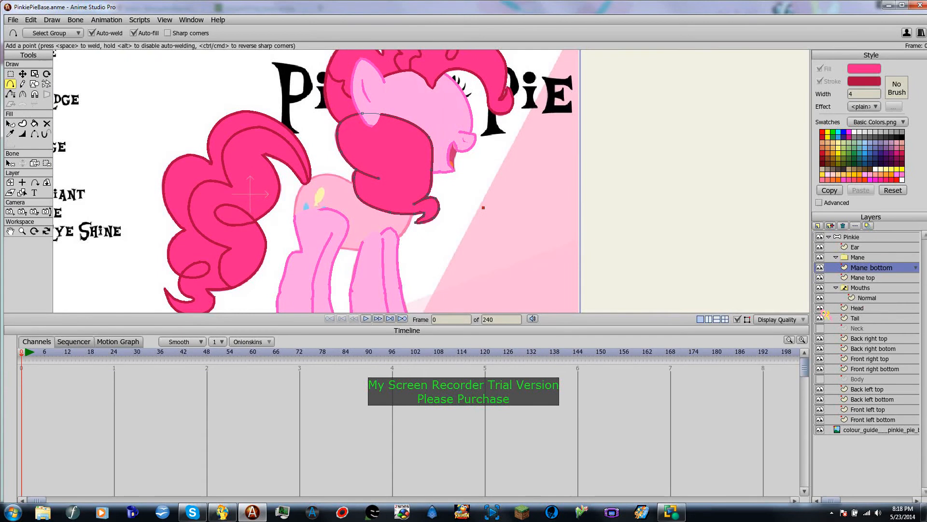
pyautogui.moveTo(869, 312)
pyautogui.mouseDown()
pyautogui.moveTo(850, 239)
pyautogui.moveTo(827, 262)
pyautogui.mouseUp()
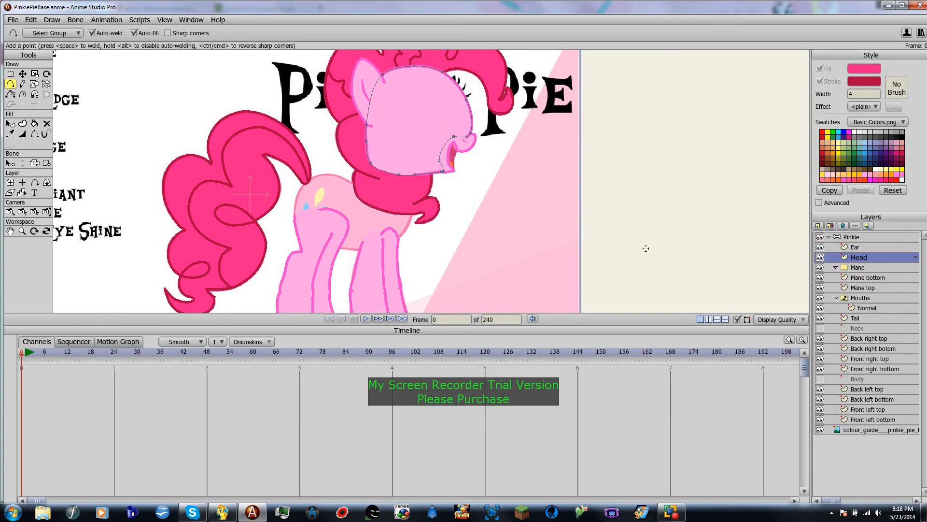
pyautogui.click(862, 272)
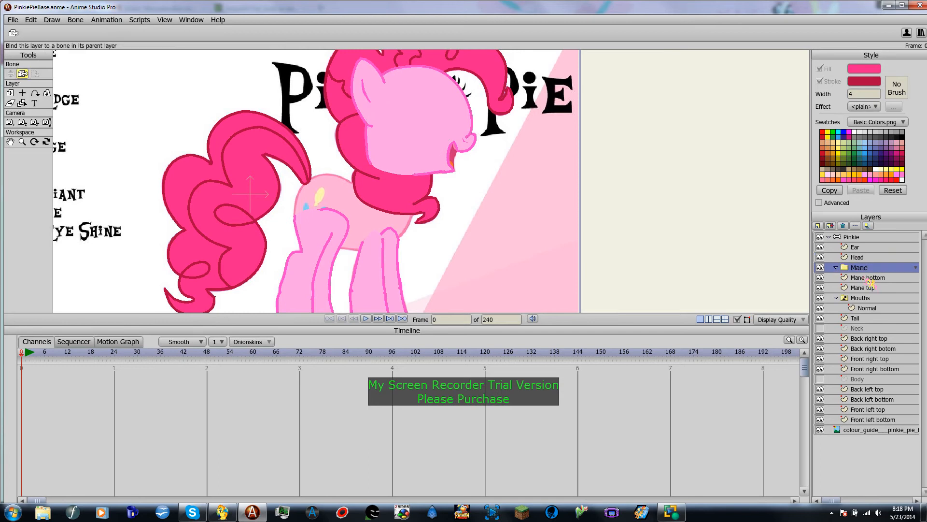
pyautogui.click(870, 279)
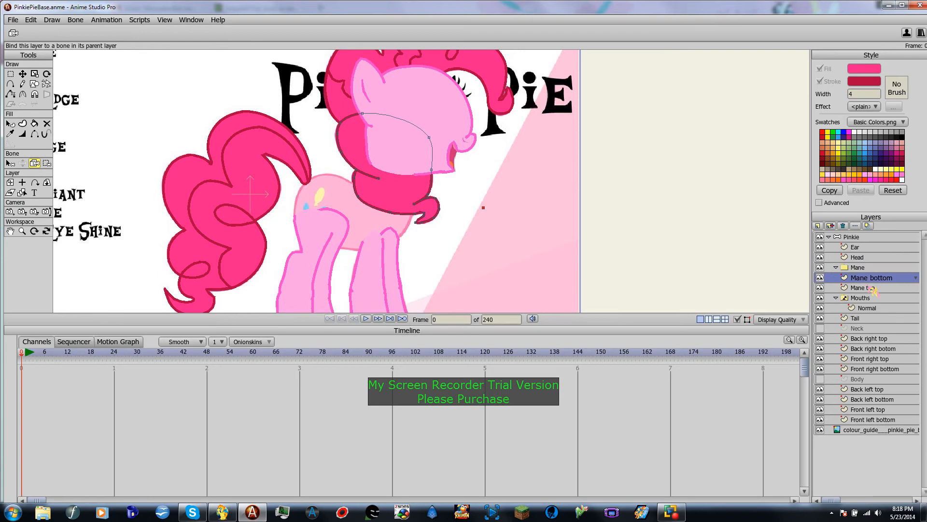
pyautogui.moveTo(871, 286); pyautogui.dragTo(868, 258)
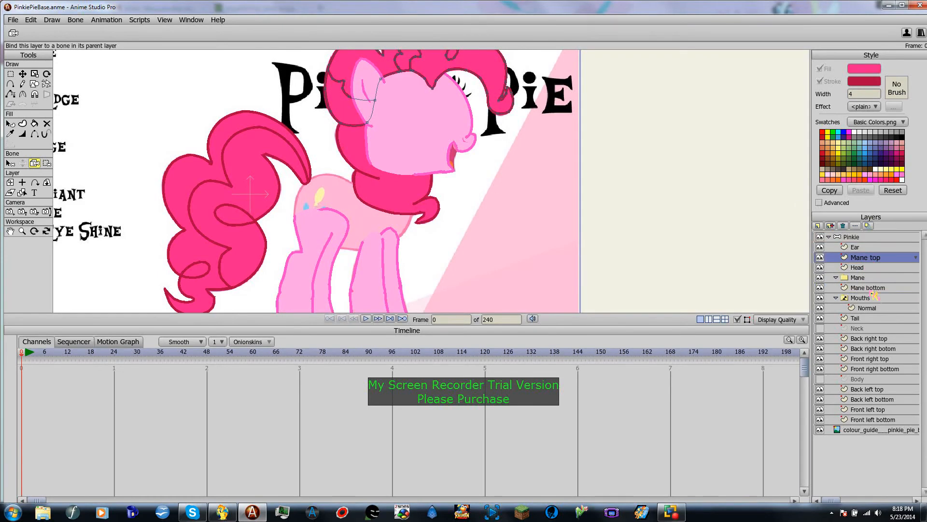
# Show the Neck and Body layers and move Mane bottom out of its group to directly below Body
pyautogui.click(821, 329)
pyautogui.moveTo(877, 288); pyautogui.dragTo(866, 333)
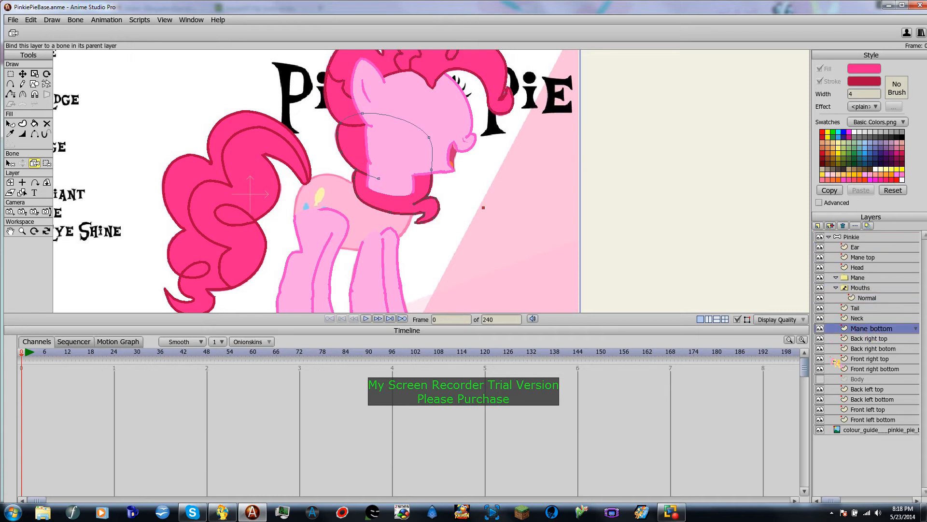
pyautogui.click(821, 378)
pyautogui.moveTo(875, 329); pyautogui.dragTo(869, 389)
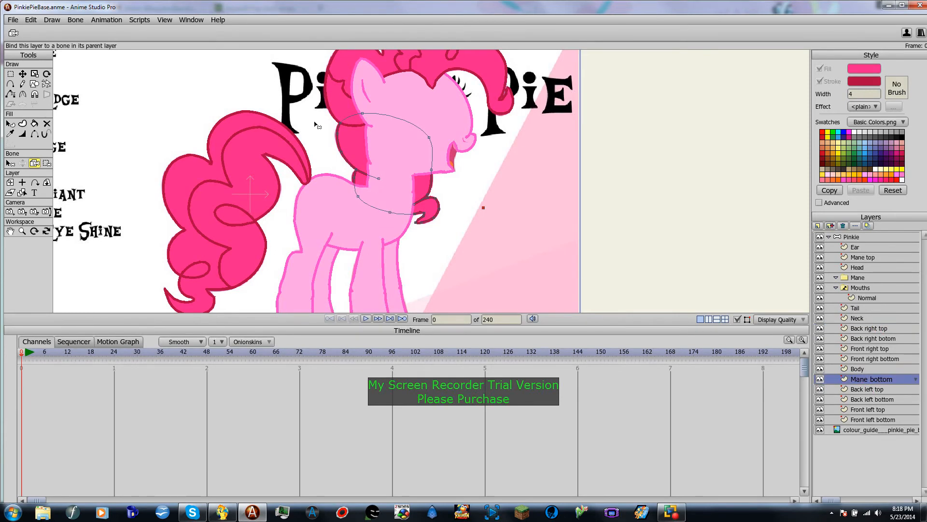
# Delete the empty Mane group layer
pyautogui.click(866, 289)
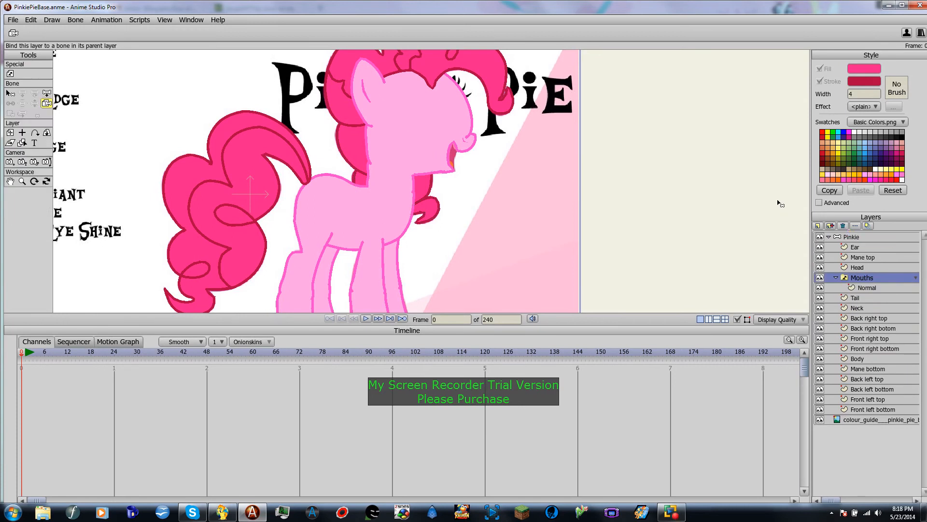
pyautogui.scroll(3, 451, 175)
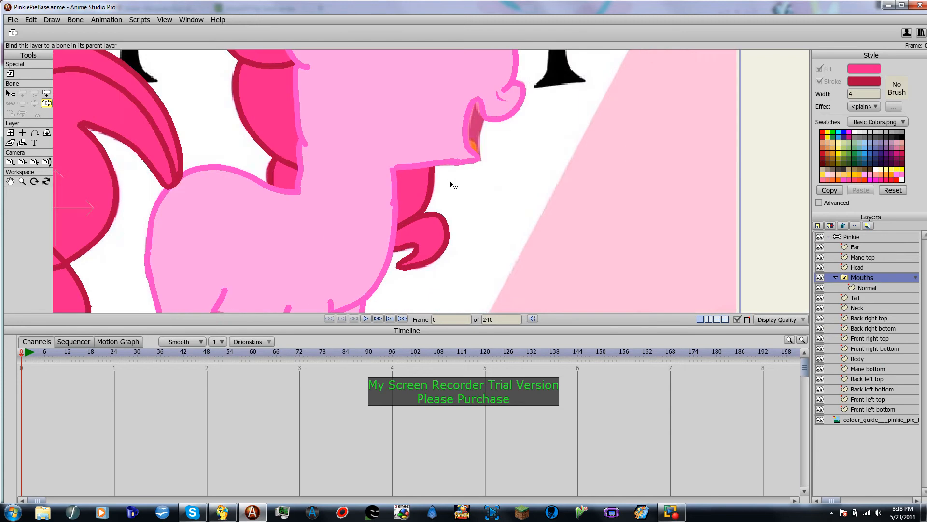
pyautogui.scroll(-3, 451, 185)
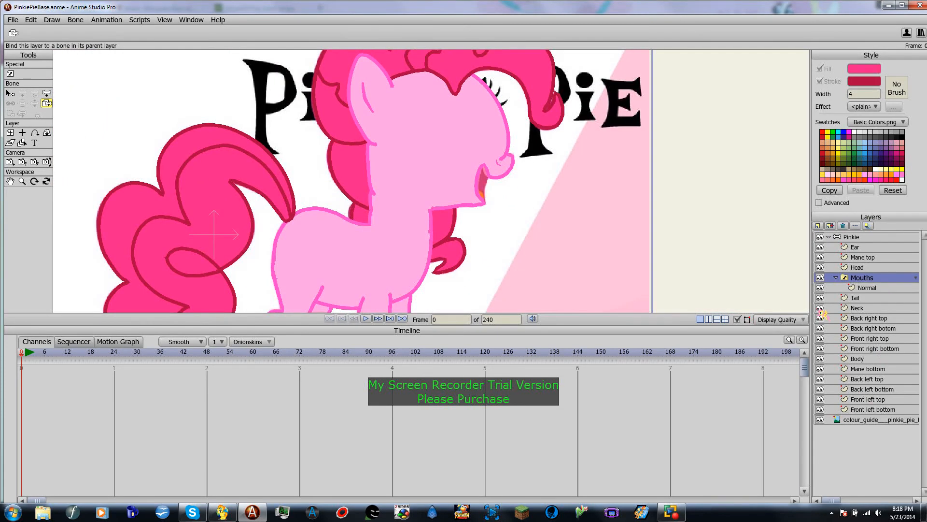
# Hide the Neck, Body, Head and Mane bottom layers to uncover the lower mane on the colour guide
pyautogui.click(820, 309)
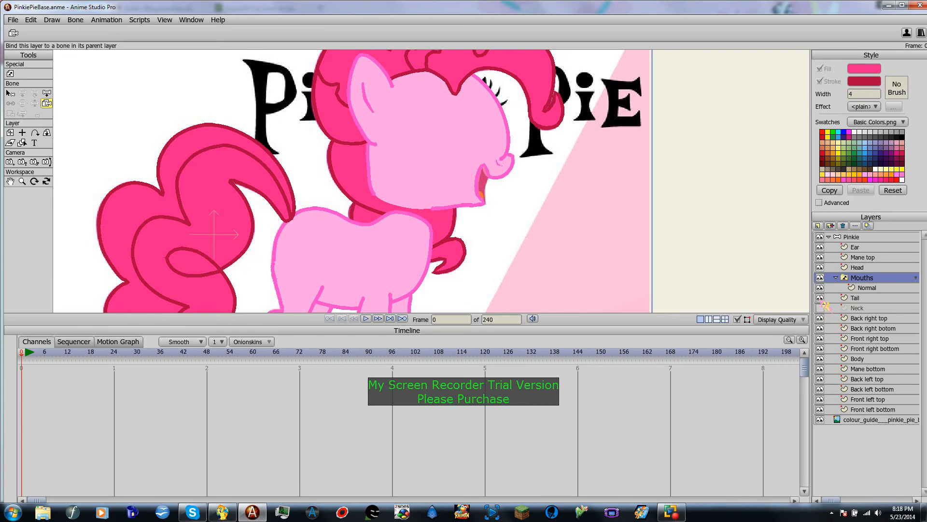
pyautogui.click(821, 298)
pyautogui.click(820, 298)
pyautogui.click(820, 358)
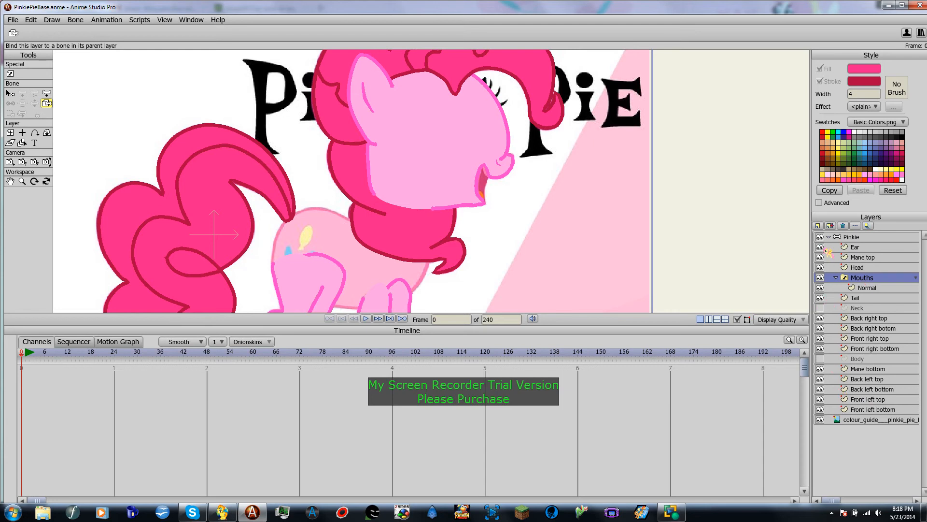
pyautogui.click(820, 267)
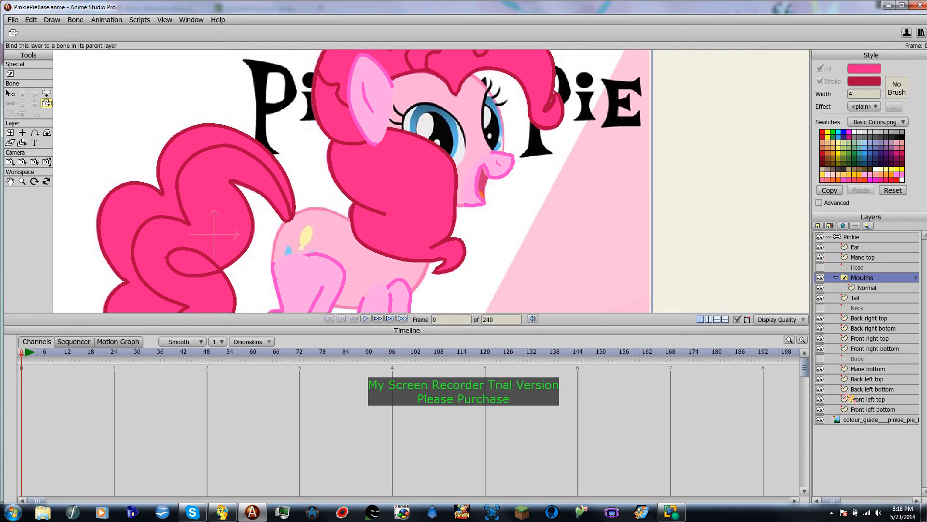
pyautogui.click(821, 369)
pyautogui.scroll(4, 411, 192)
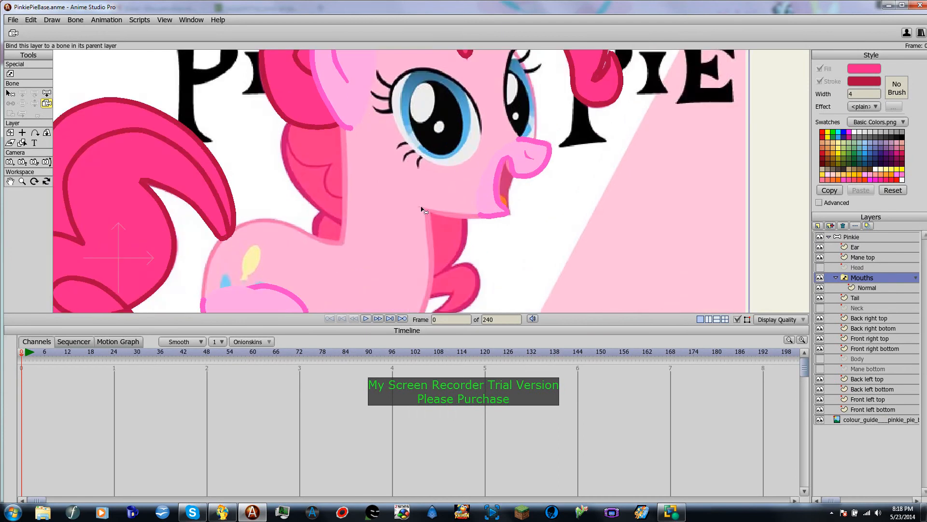
pyautogui.moveTo(388, 165); pyautogui.dragTo(413, 206)
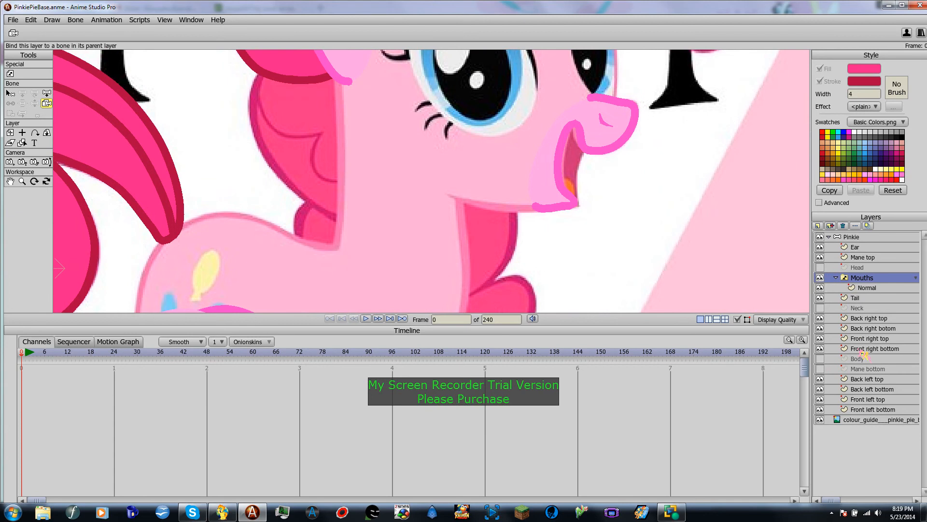
# Draw the wavy inner hair line on Mane bottom over the guide, with the layer's artwork hidden
pyautogui.click(868, 369)
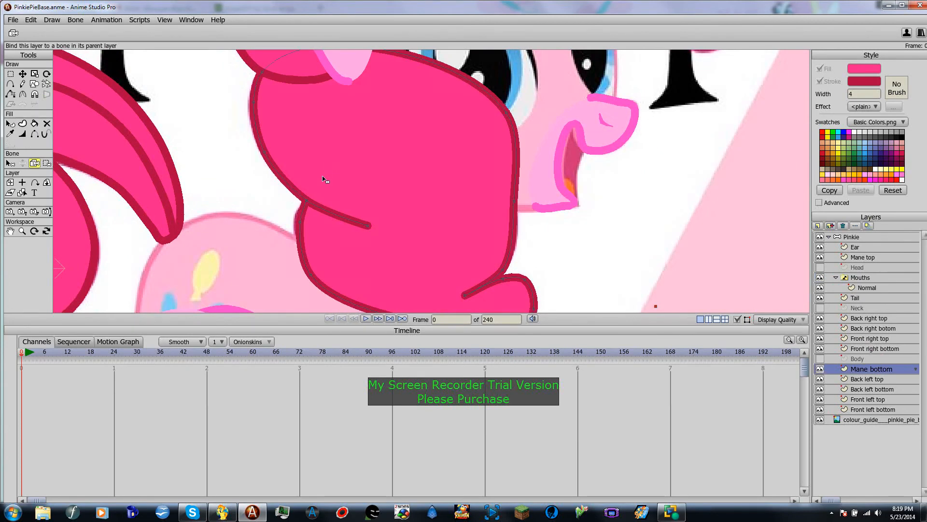
pyautogui.click(819, 369)
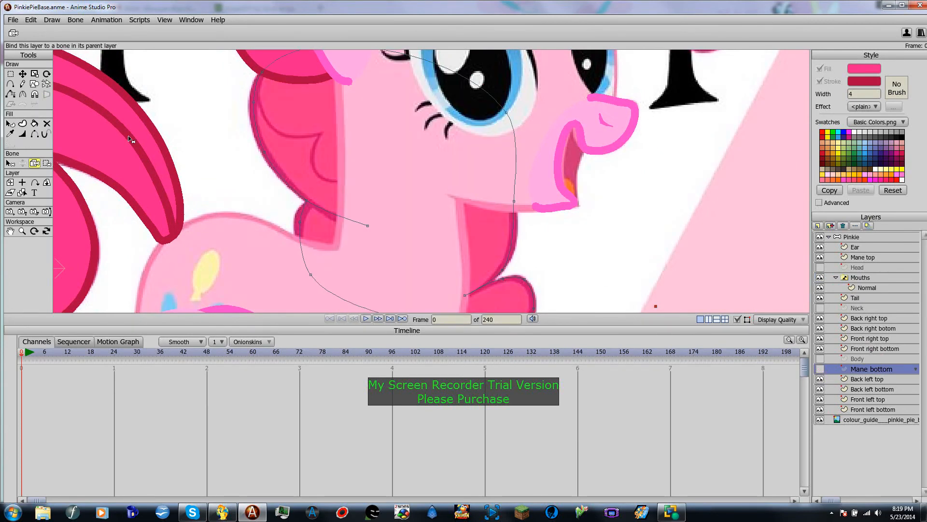
pyautogui.click(10, 84)
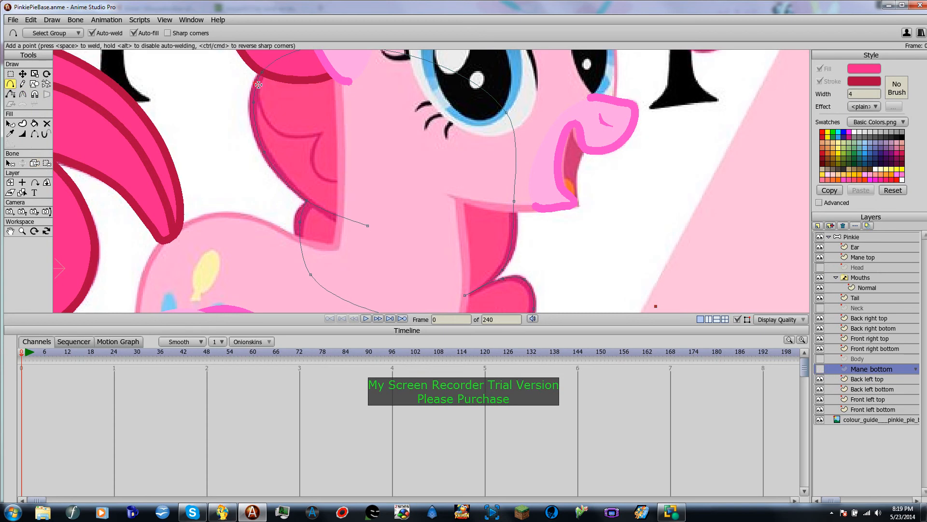
pyautogui.moveTo(258, 84); pyautogui.dragTo(267, 114)
pyautogui.moveTo(283, 137); pyautogui.dragTo(383, 185)
# Create a stroke-only shape from the inner hair line and show Mane bottom again
pyautogui.click(34, 134)
pyautogui.click(23, 123)
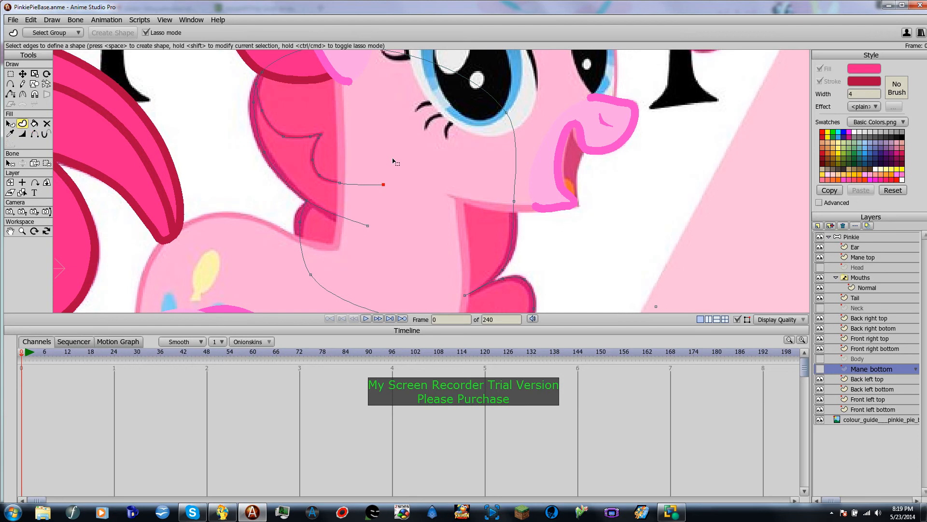
pyautogui.moveTo(414, 163)
pyautogui.mouseDown()
pyautogui.moveTo(358, 146)
pyautogui.moveTo(251, 82)
pyautogui.moveTo(259, 113)
pyautogui.moveTo(329, 193)
pyautogui.moveTo(399, 201)
pyautogui.moveTo(412, 163)
pyautogui.mouseUp()
pyautogui.click(113, 32)
pyautogui.click(821, 370)
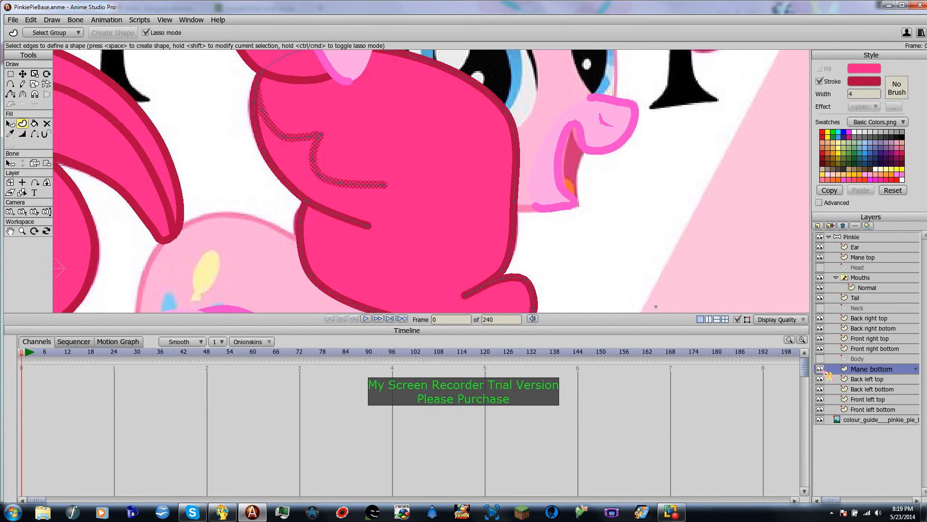
# Show the Body, Neck and Head layers again over the lower mane
pyautogui.click(821, 359)
pyautogui.click(821, 308)
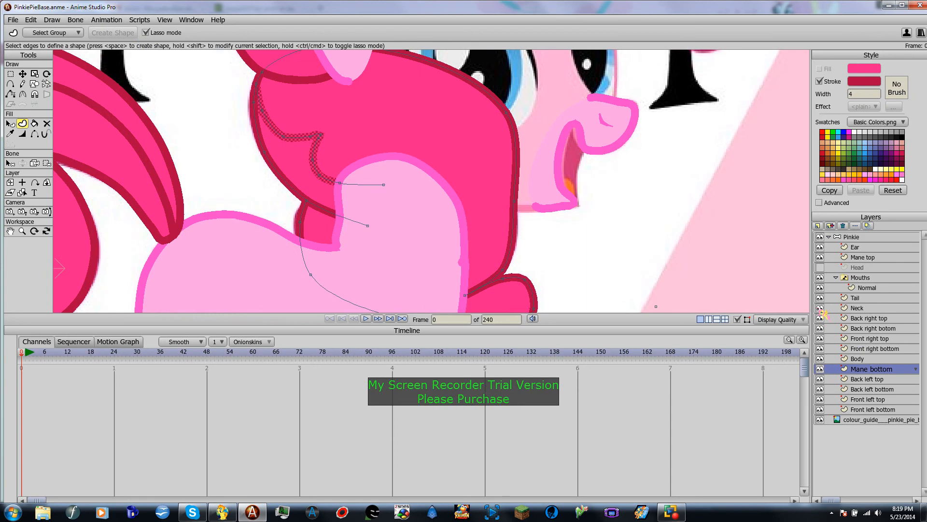
pyautogui.click(820, 267)
pyautogui.scroll(-3, 541, 239)
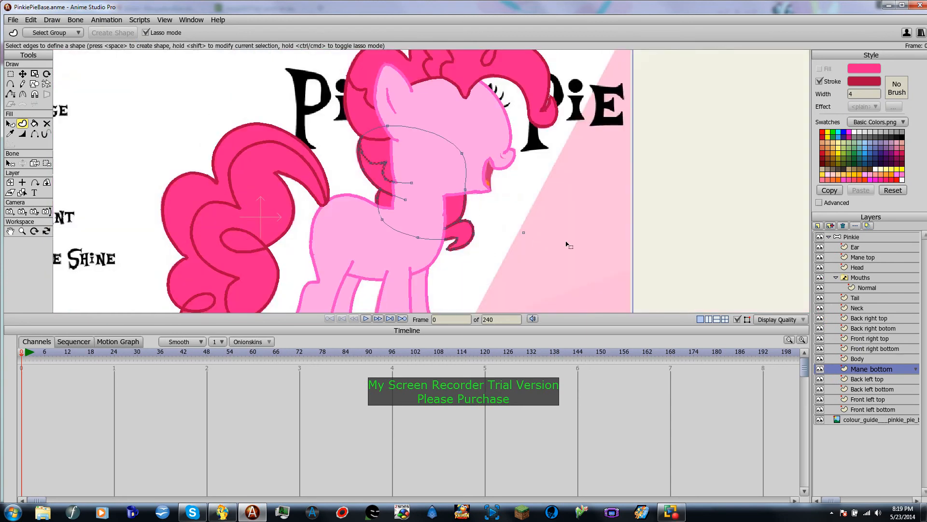
pyautogui.scroll(-3, 568, 244)
# Select the Pinkie bone layer and hide the colour guide layer to check the drawing by itself
pyautogui.click(874, 237)
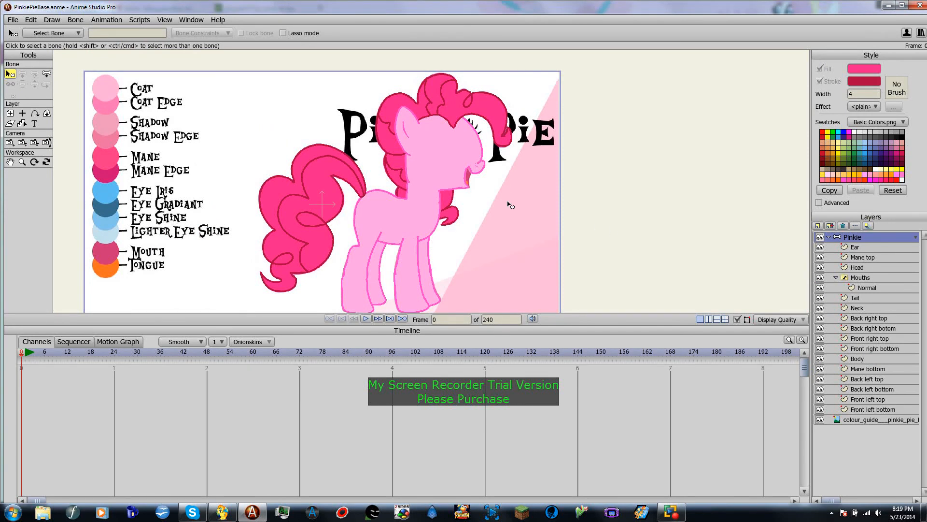
pyautogui.scroll(2, 506, 202)
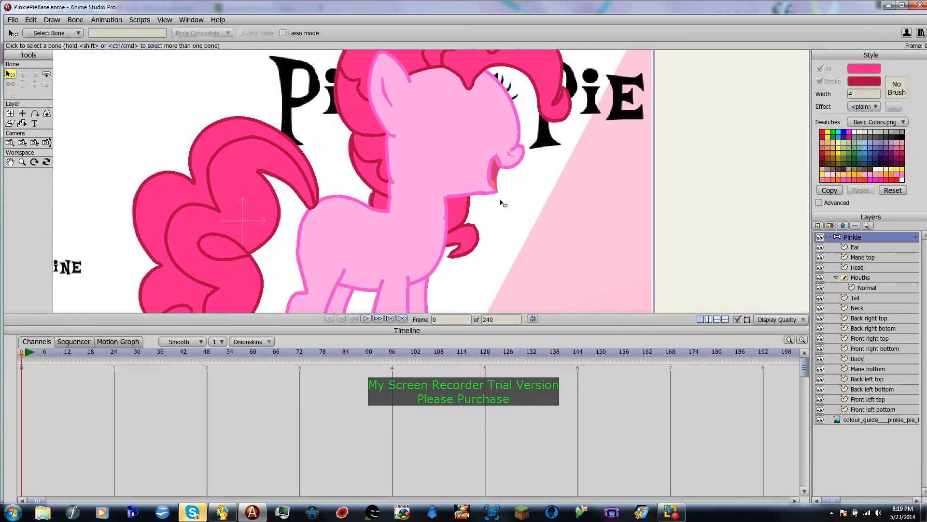
pyautogui.scroll(-3, 513, 203)
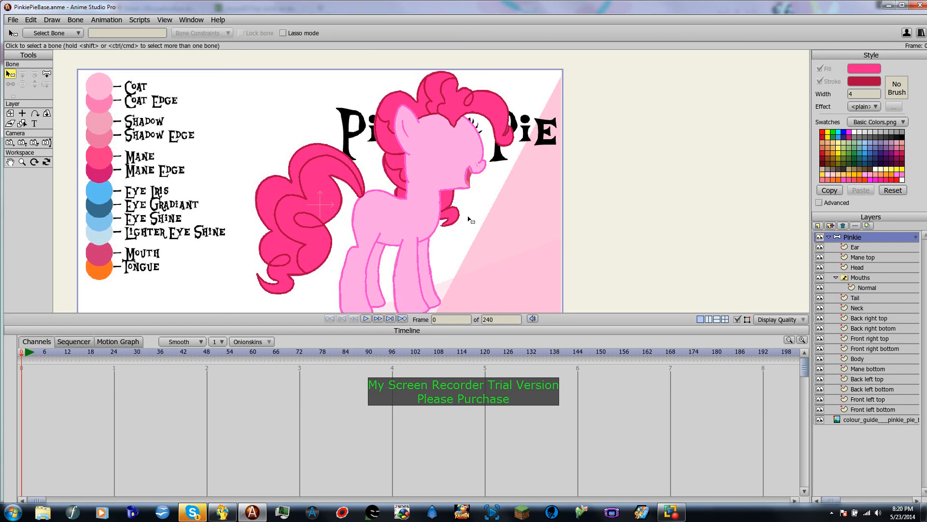
pyautogui.click(820, 420)
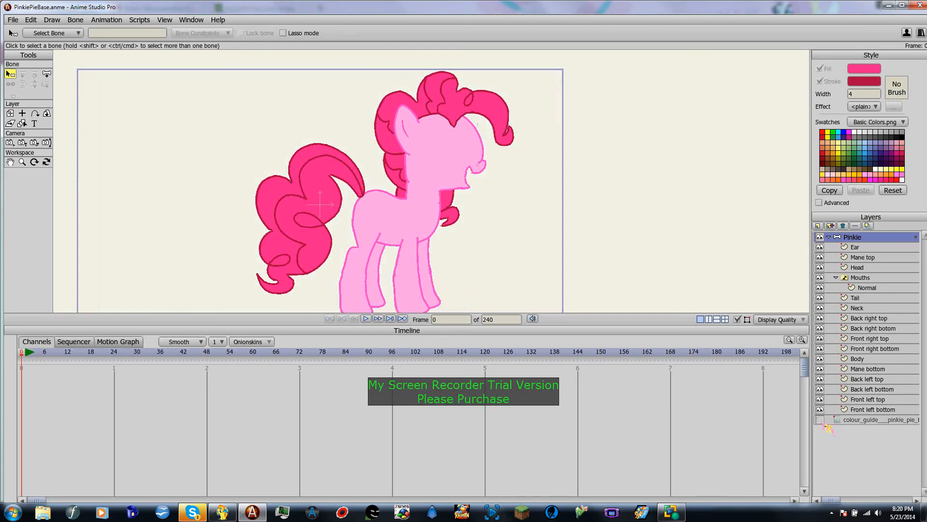
pyautogui.scroll(4, 497, 190)
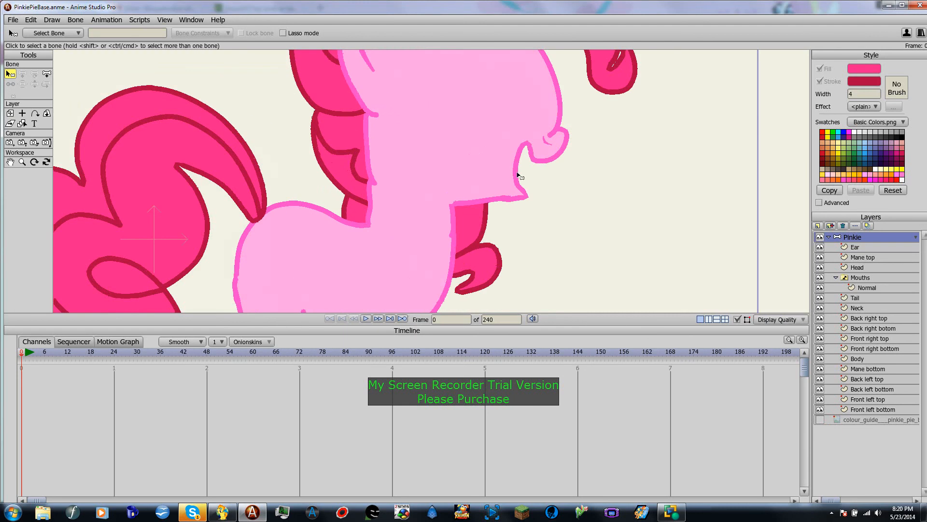
# Move the Tail layer between Body and Mane bottom in the layer order, and reselect the Pinkie bone layer
pyautogui.scroll(-5, 550, 193)
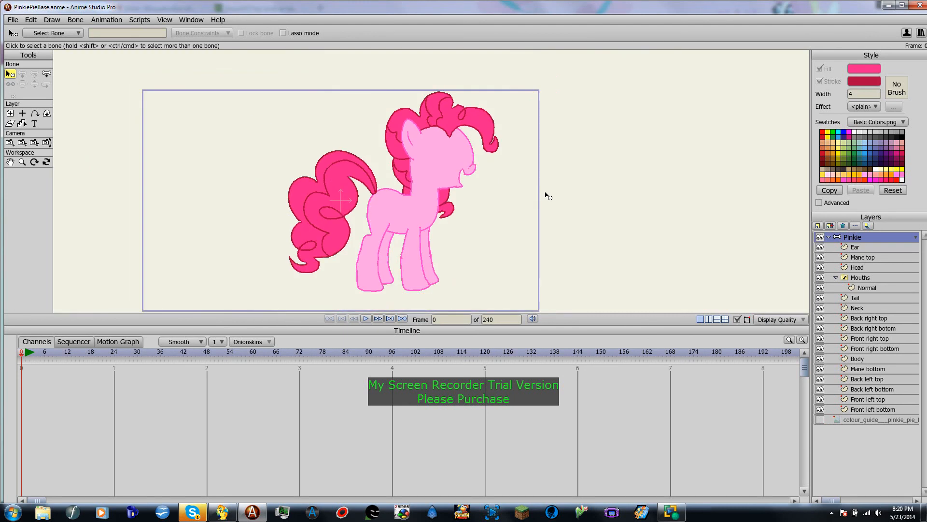
pyautogui.scroll(3, 540, 194)
pyautogui.moveTo(523, 281); pyautogui.dragTo(517, 234)
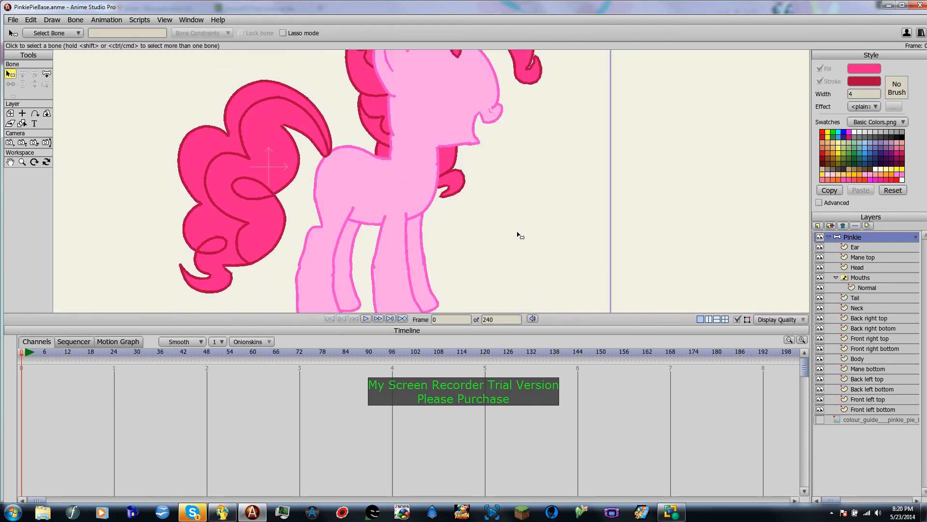
pyautogui.scroll(2, 349, 179)
pyautogui.moveTo(348, 178); pyautogui.dragTo(367, 175)
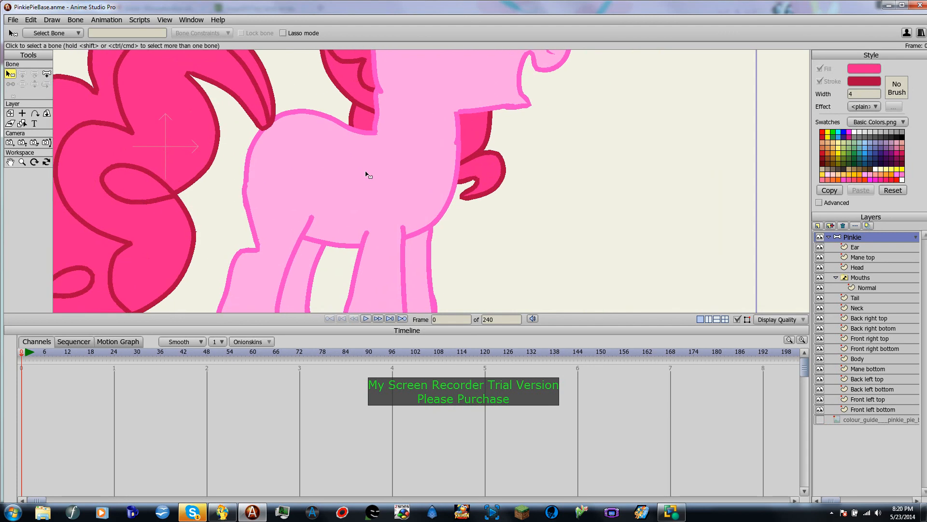
pyautogui.click(862, 300)
pyautogui.moveTo(864, 303); pyautogui.dragTo(869, 366)
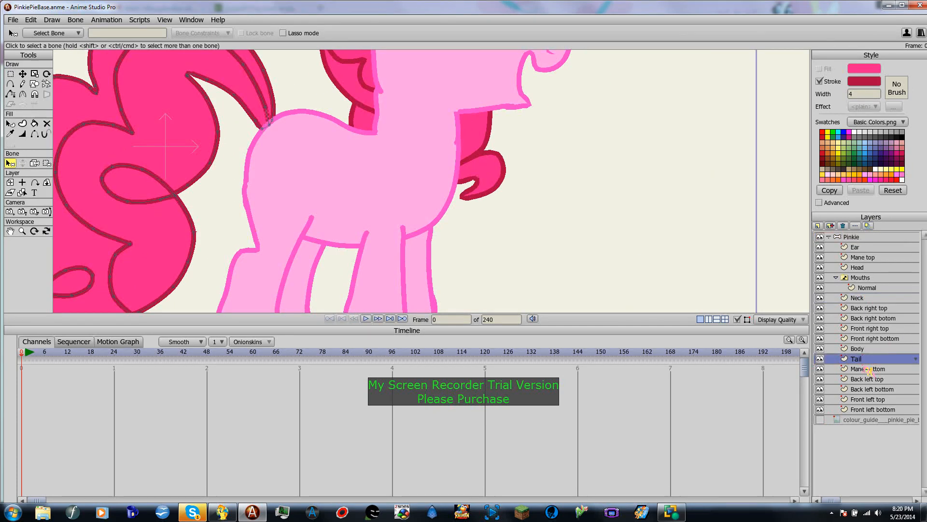
pyautogui.scroll(-3, 360, 151)
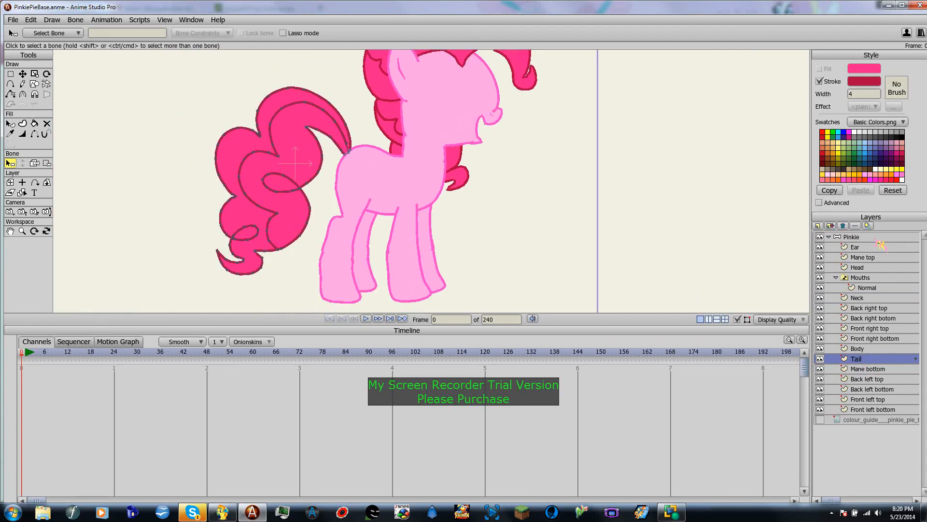
pyautogui.click(843, 236)
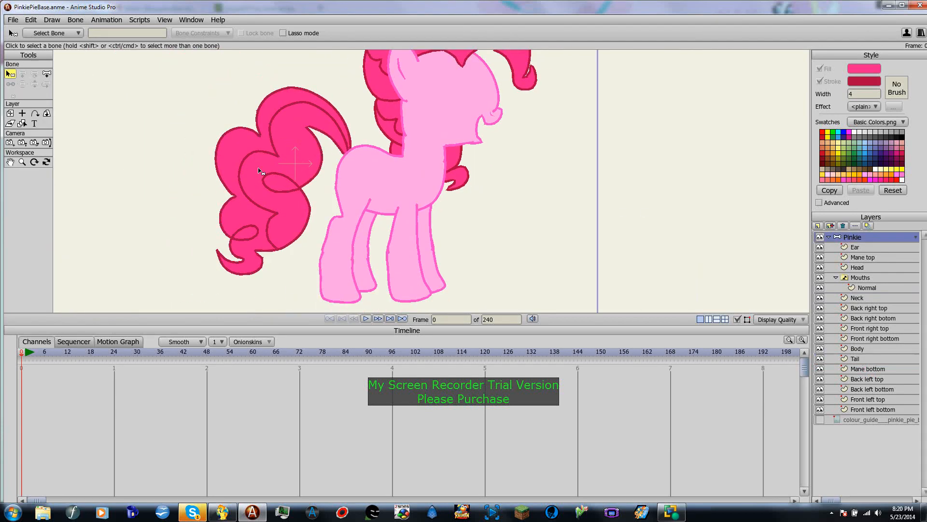
# Save the Pinkie Pie project under its existing file name
pyautogui.scroll(-3, 409, 178)
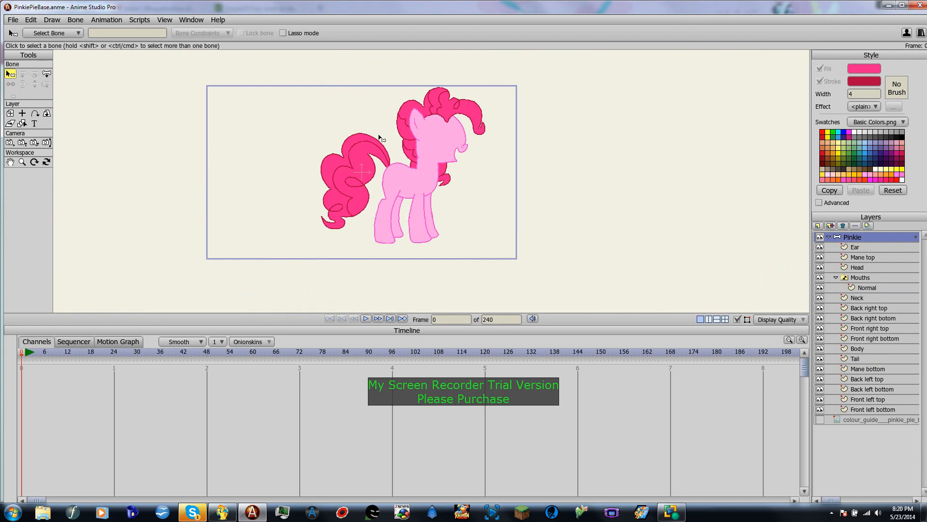
pyautogui.scroll(3, 379, 138)
pyautogui.click(13, 20)
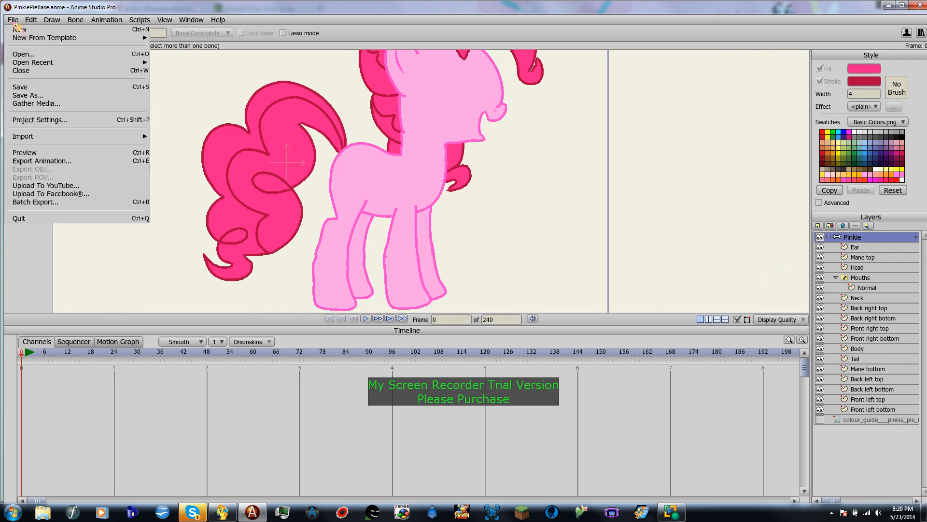
pyautogui.click(20, 87)
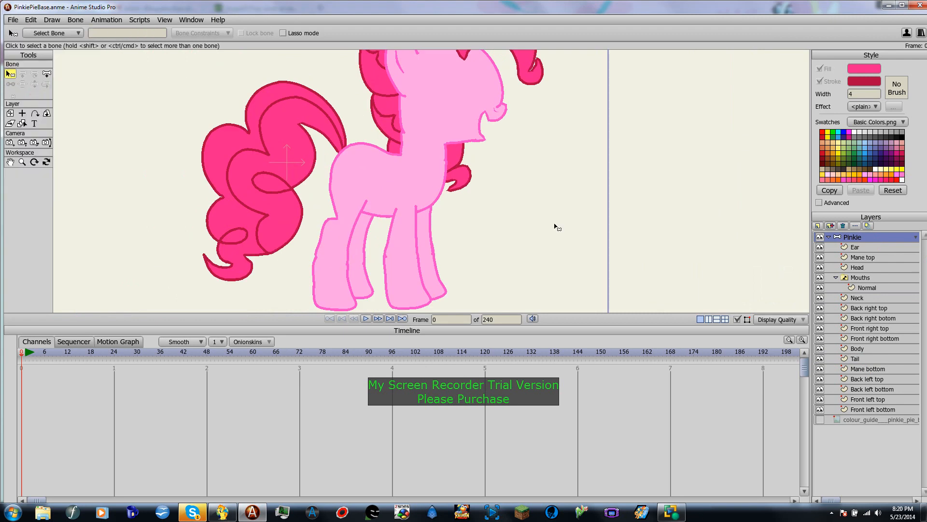
pyautogui.scroll(-3, 444, 193)
pyautogui.scroll(3, 414, 176)
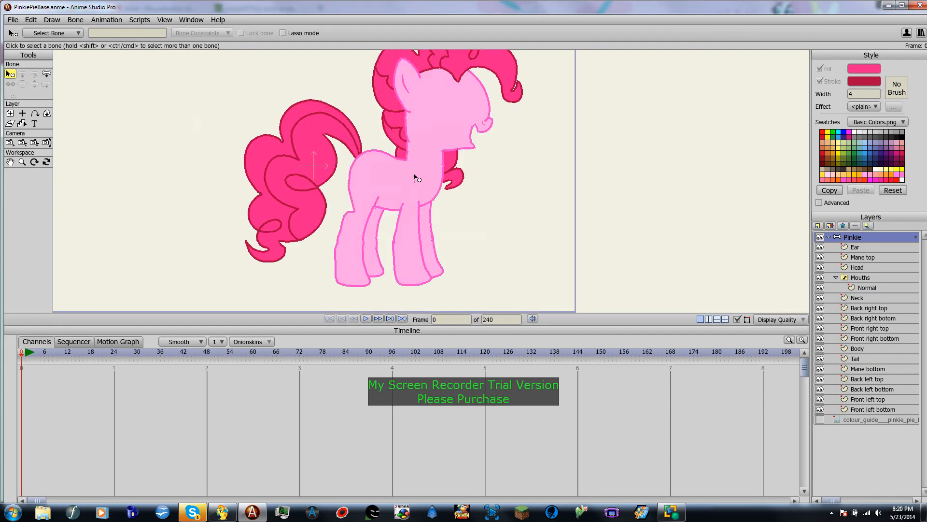